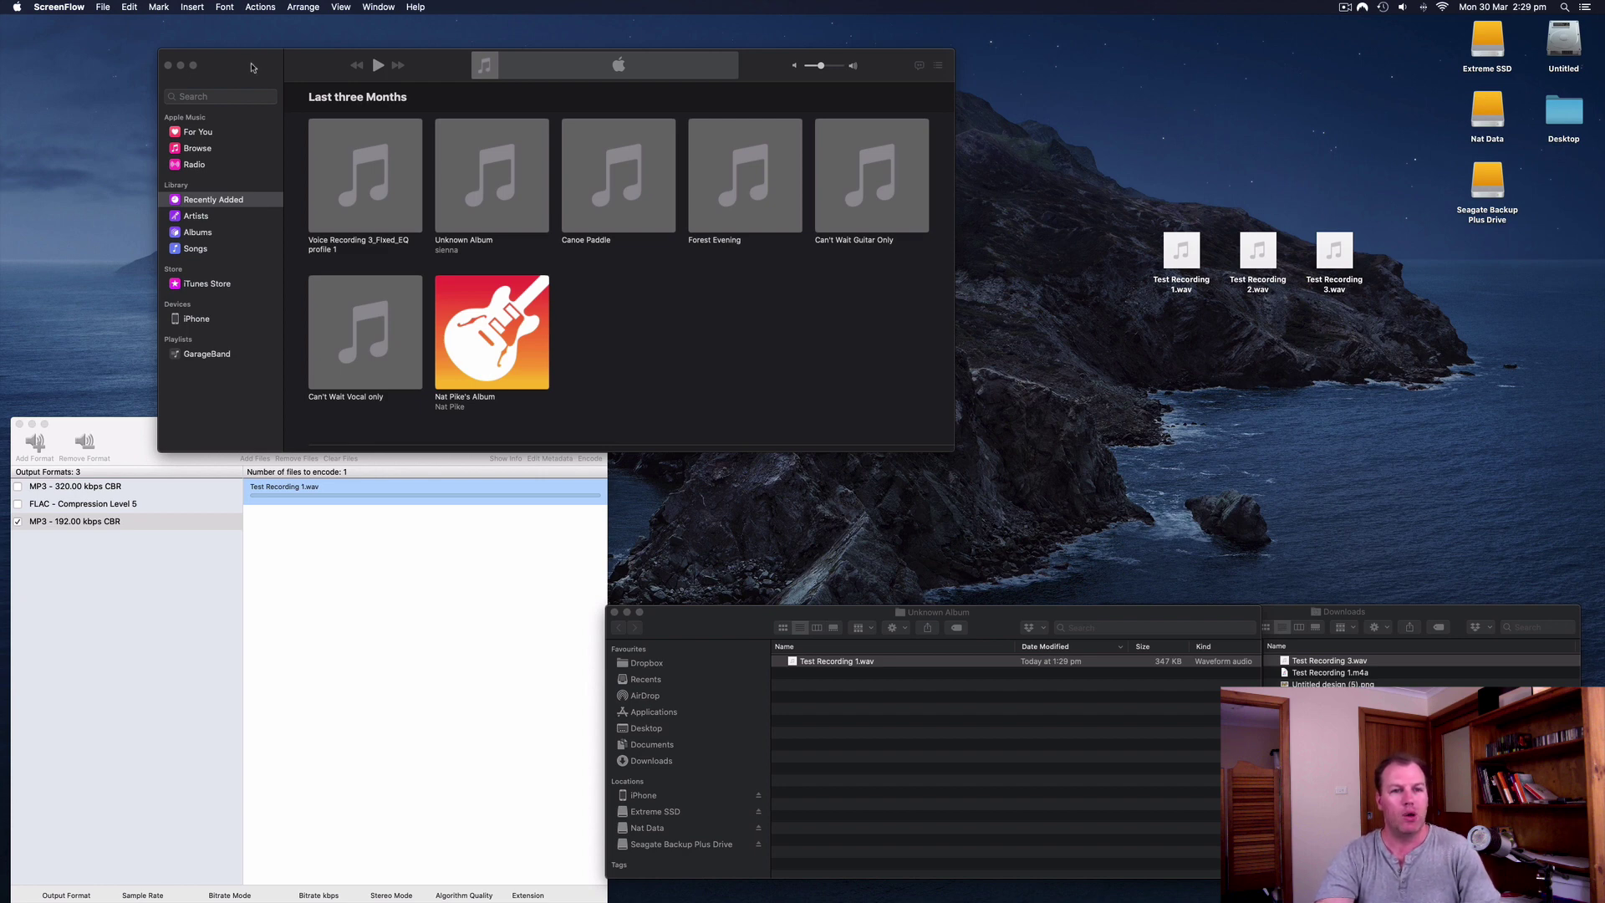
{"action": "mouse_move", "coordinate": [253, 67]}
{"action": "left_mouse_down"}
{"action": "mouse_move", "coordinate": [348, 72]}
{"action": "mouse_move", "coordinate": [312, 75]}
{"action": "mouse_move", "coordinate": [318, 59]}
{"action": "mouse_move", "coordinate": [262, 84]}
{"action": "mouse_move", "coordinate": [241, 71]}
{"action": "left_mouse_up"}
{"action": "left_click", "coordinate": [1199, 346]}
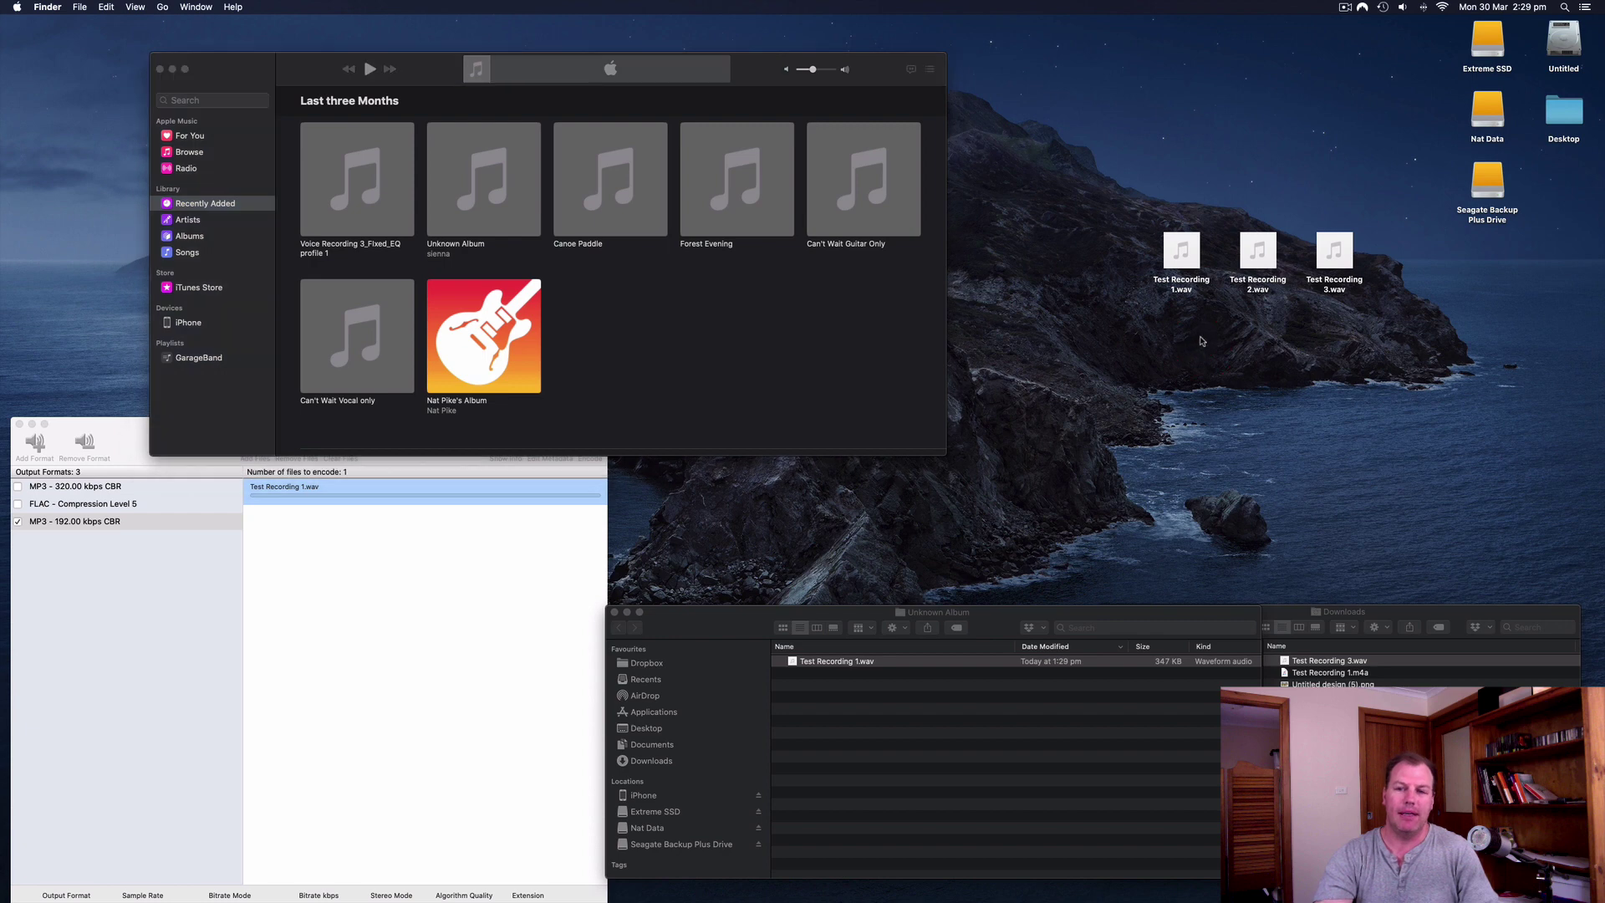
{"action": "left_click", "coordinate": [1181, 251]}
{"action": "left_click", "coordinate": [1258, 251]}
{"action": "left_click", "coordinate": [1334, 250]}
{"action": "left_click", "coordinate": [1302, 320]}
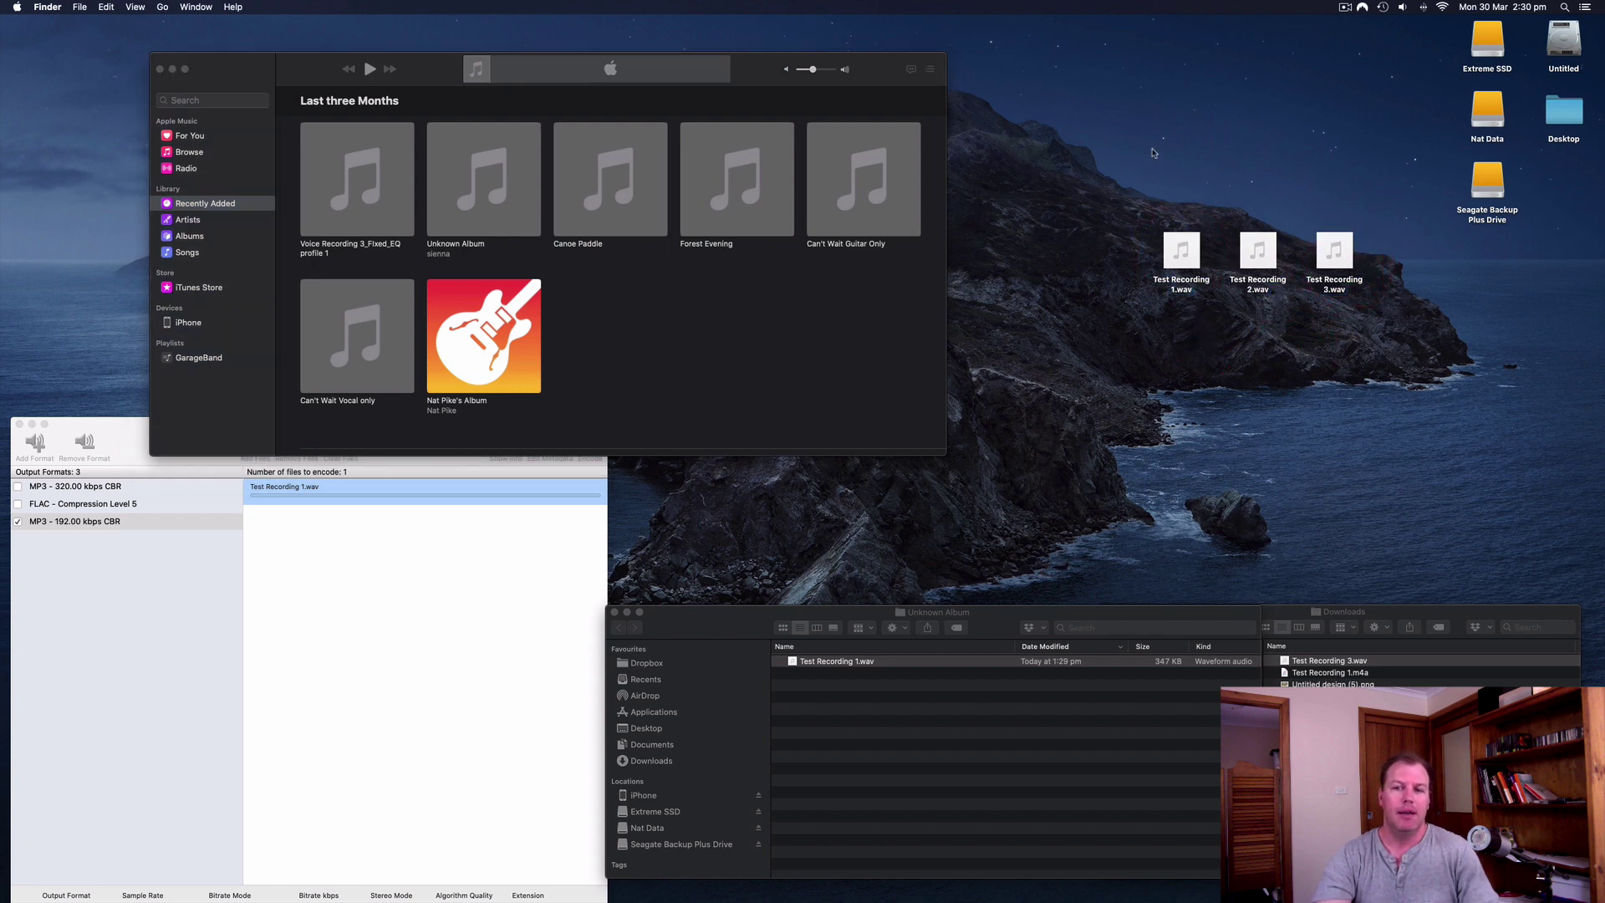
{"action": "left_click_drag", "start_coordinate": [1145, 213], "coordinate": [1352, 266]}
{"action": "left_click", "coordinate": [1345, 314]}
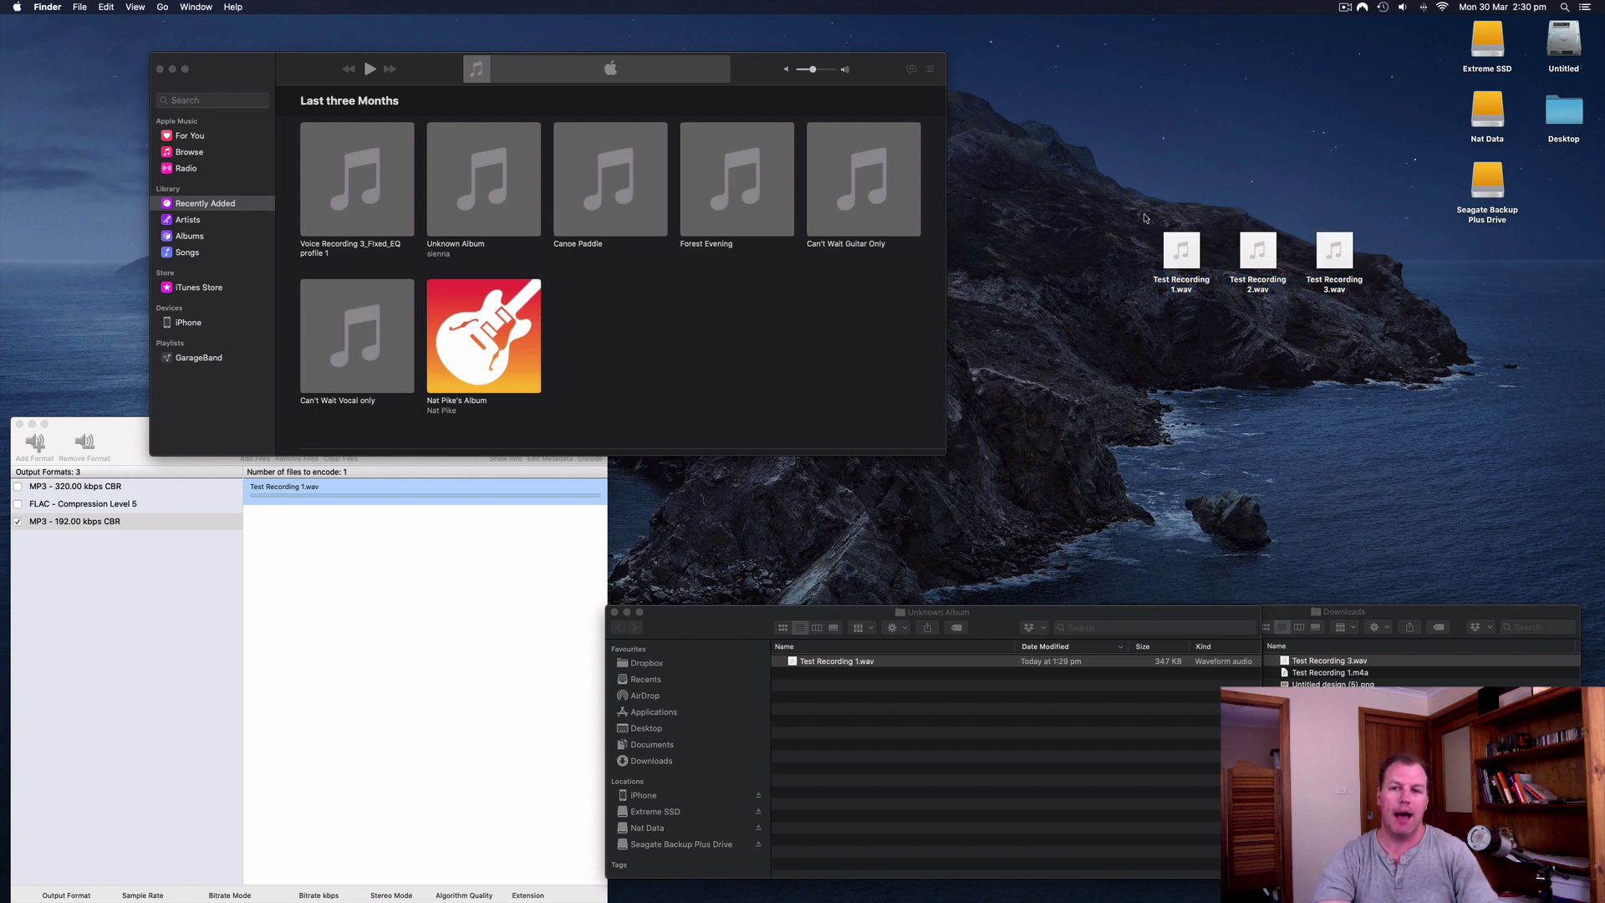
{"action": "left_click_drag", "start_coordinate": [1139, 209], "coordinate": [1214, 301]}
{"action": "left_click", "coordinate": [1212, 303]}
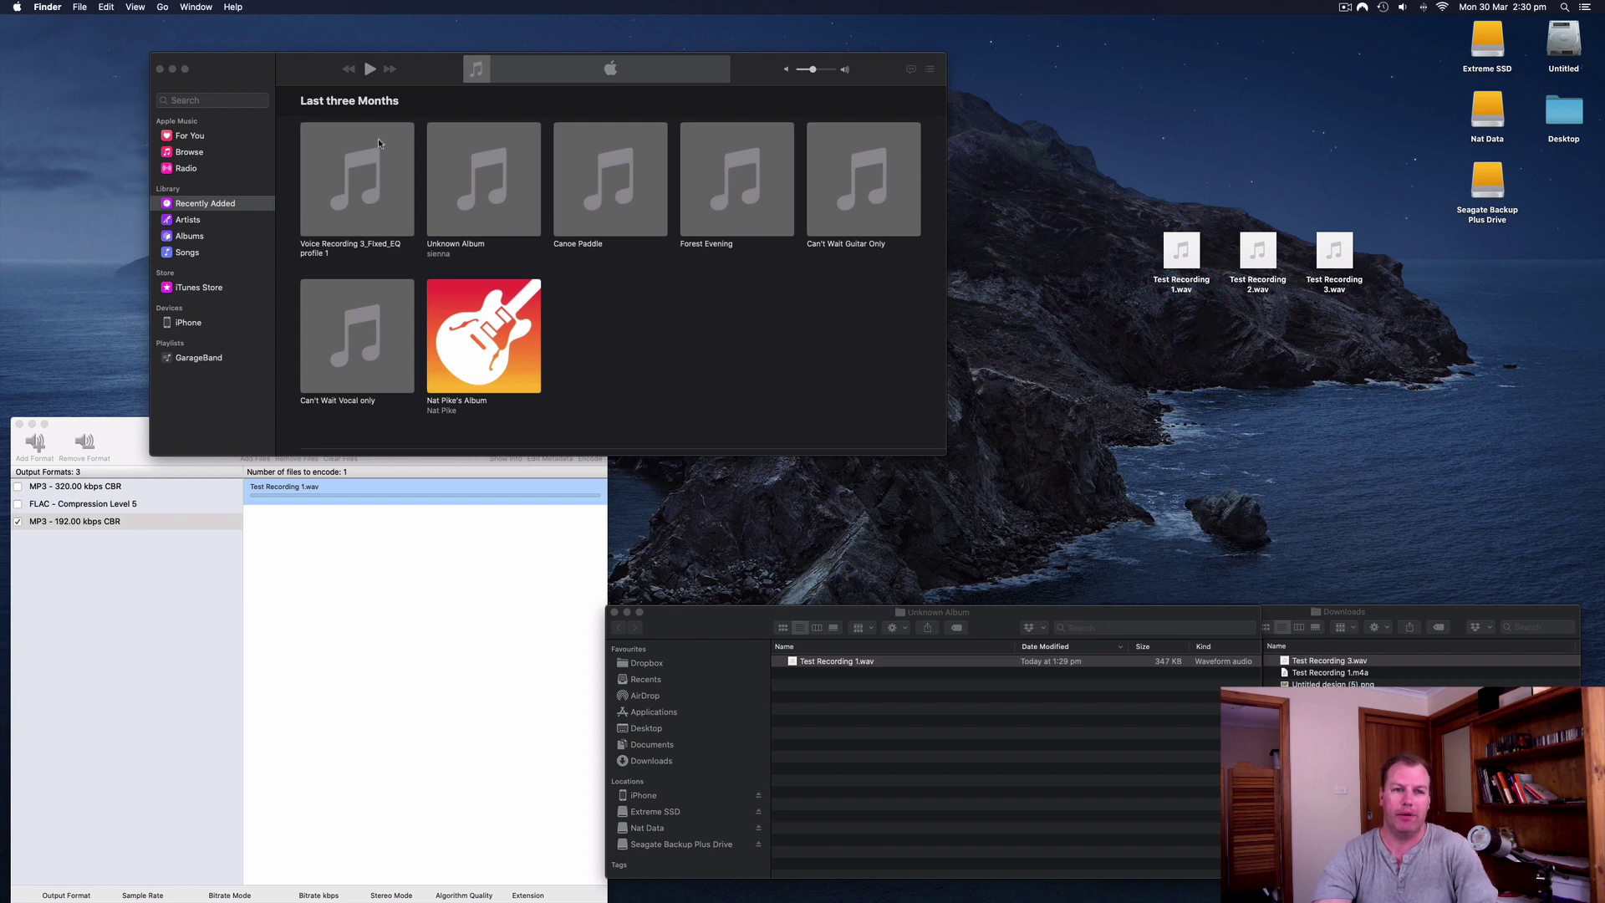
In Music's file preferences, open the import settings and choose the MP3 Encoder for importing
{"action": "left_click_drag", "start_coordinate": [235, 68], "coordinate": [188, 63]}
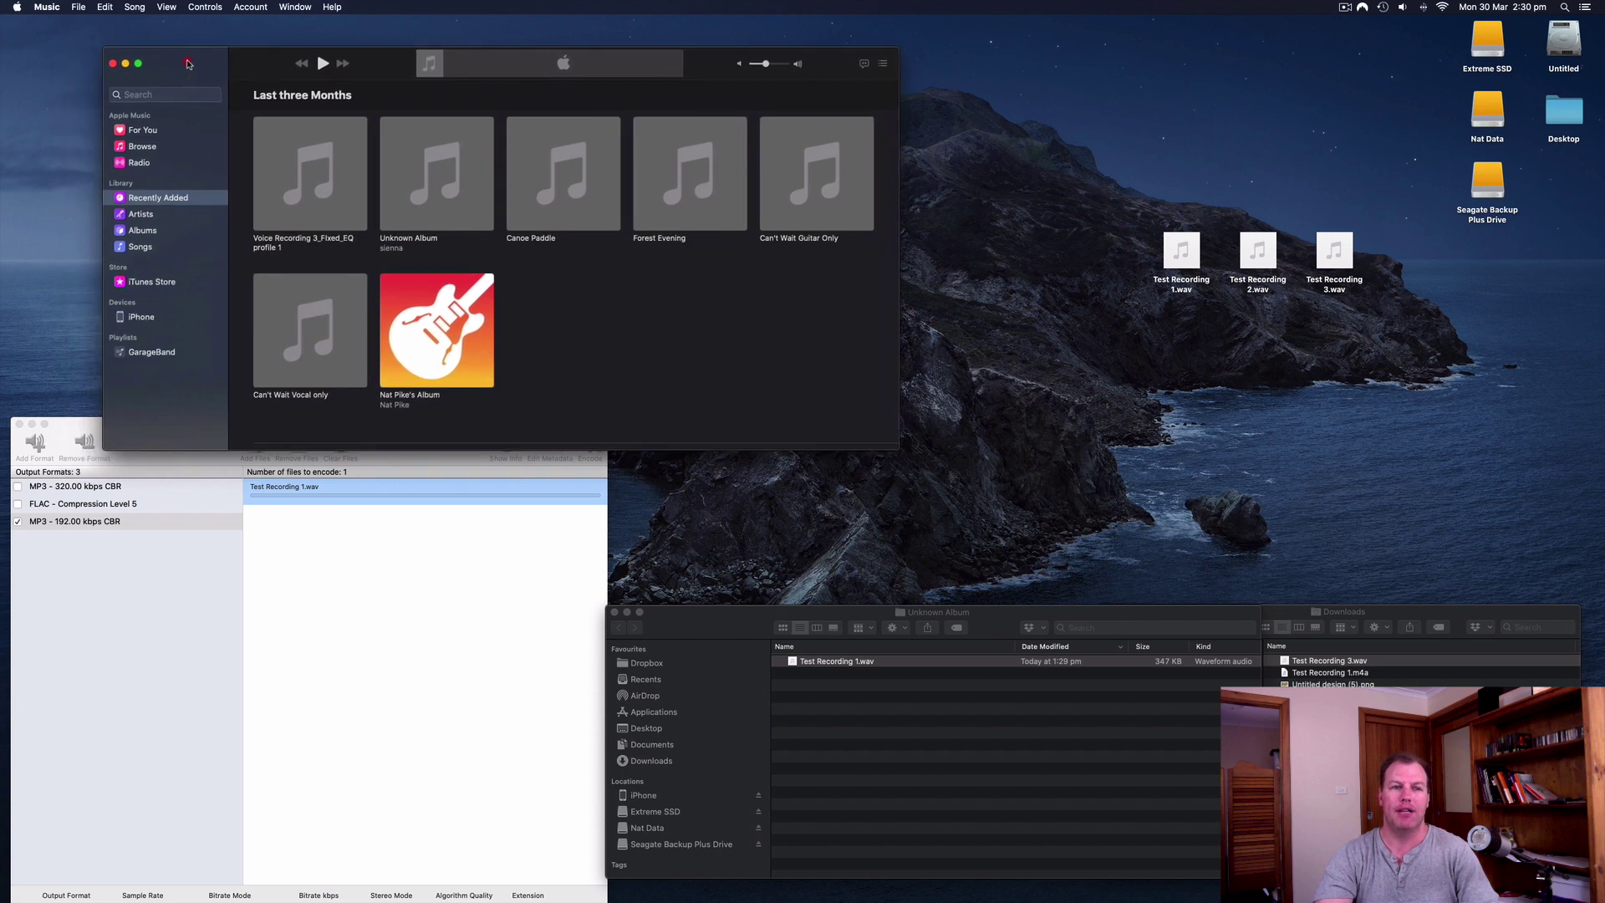
{"action": "left_click", "coordinate": [47, 8]}
{"action": "left_click", "coordinate": [60, 43]}
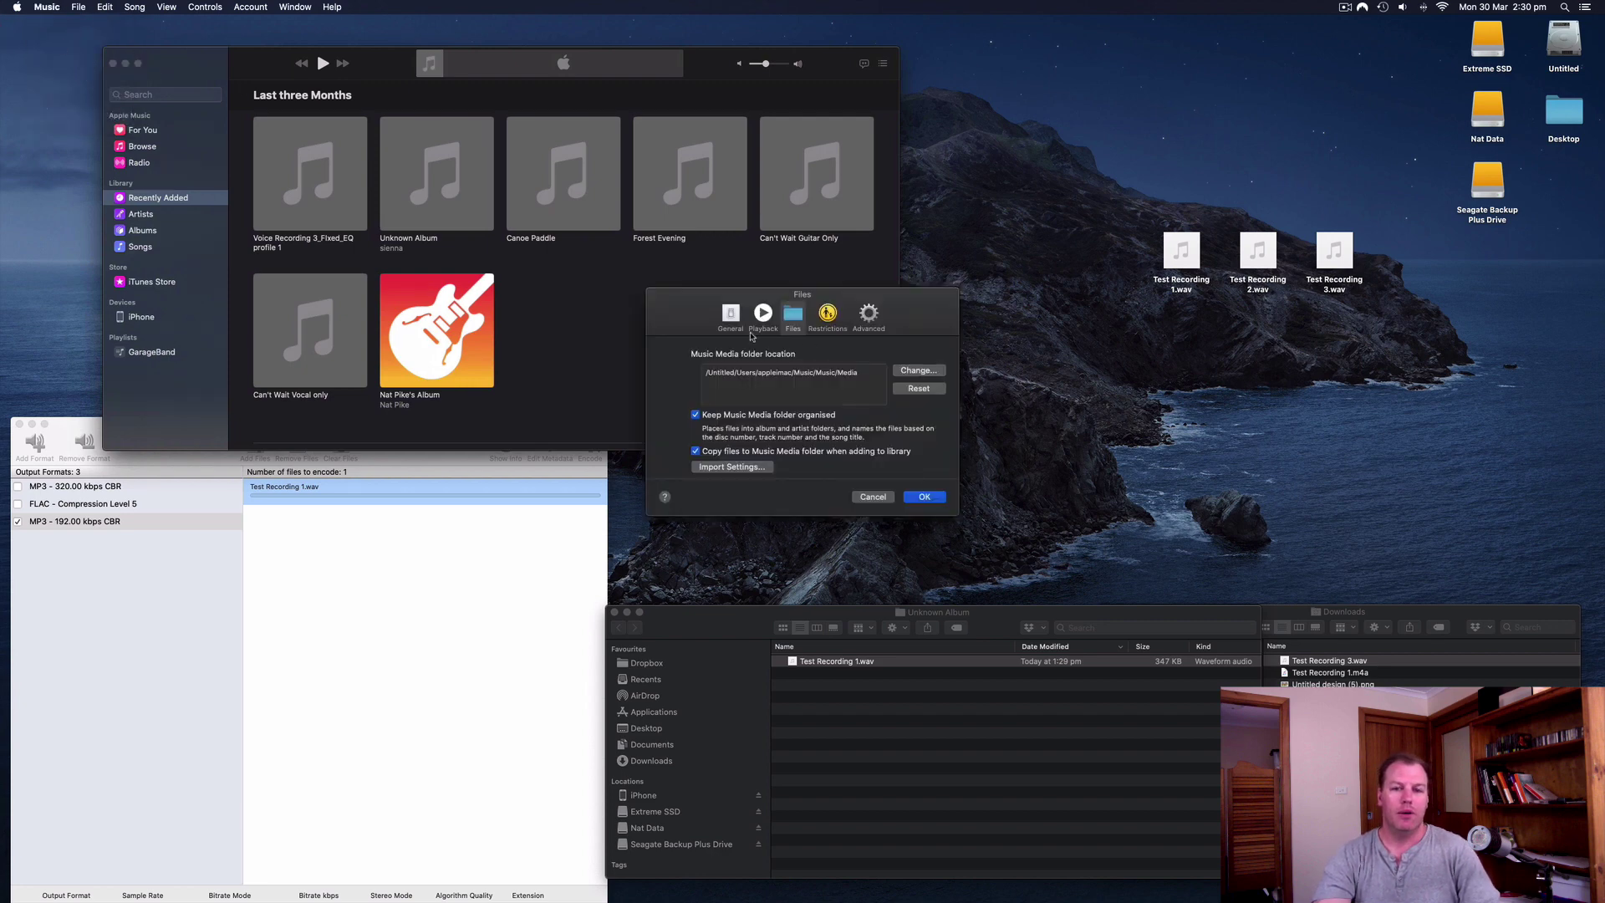
{"action": "left_click", "coordinate": [733, 317]}
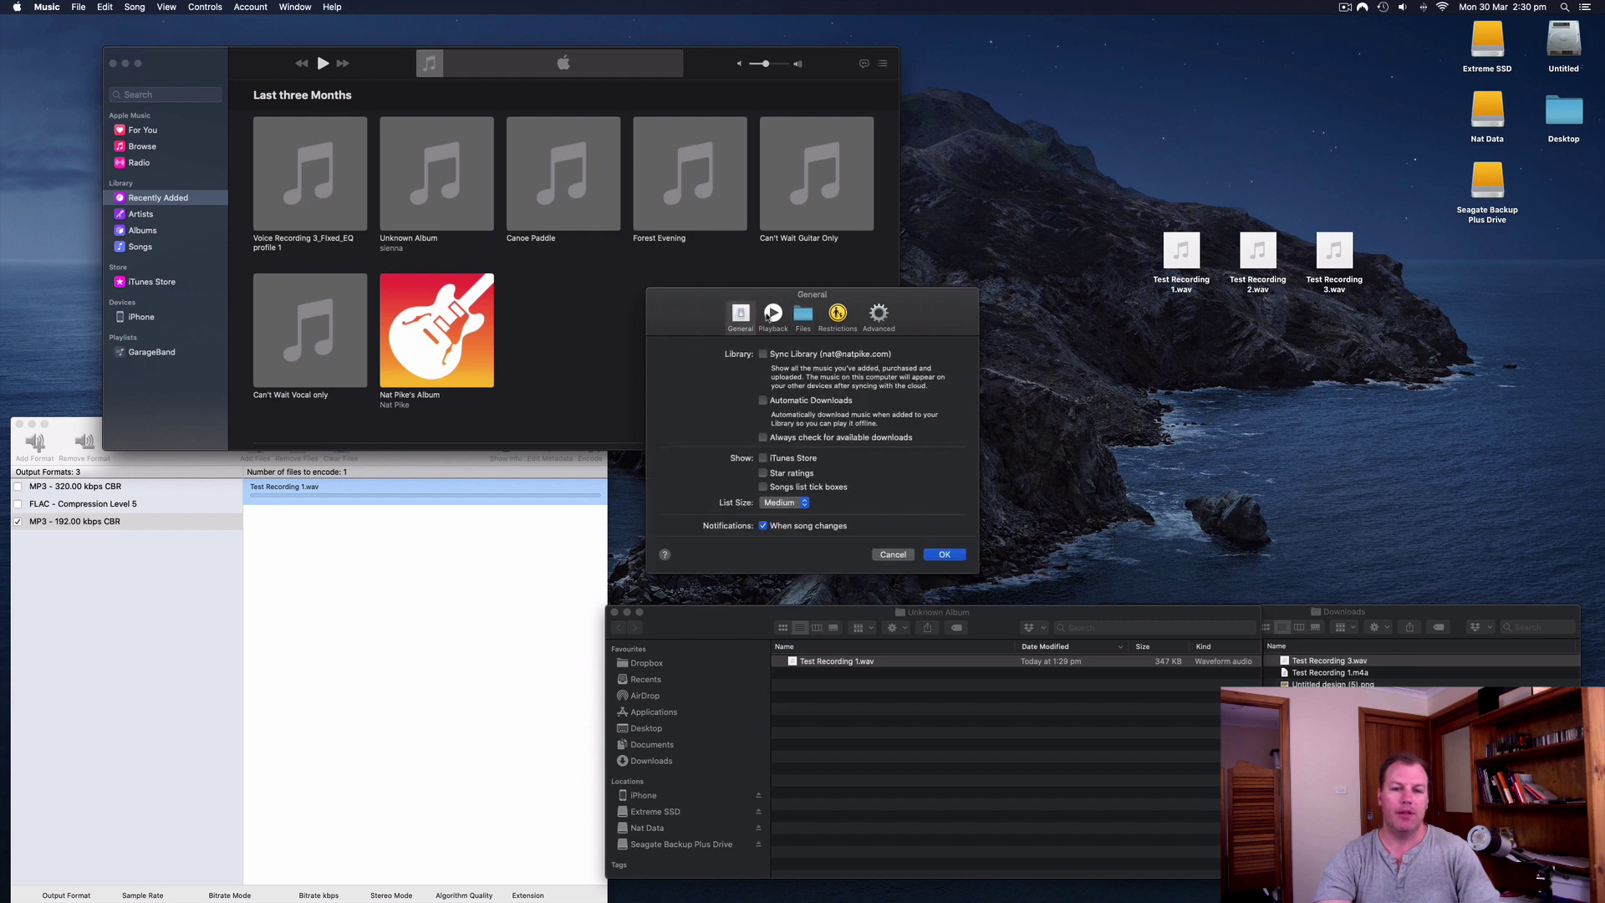
{"action": "left_click", "coordinate": [772, 313]}
{"action": "left_click", "coordinate": [802, 316]}
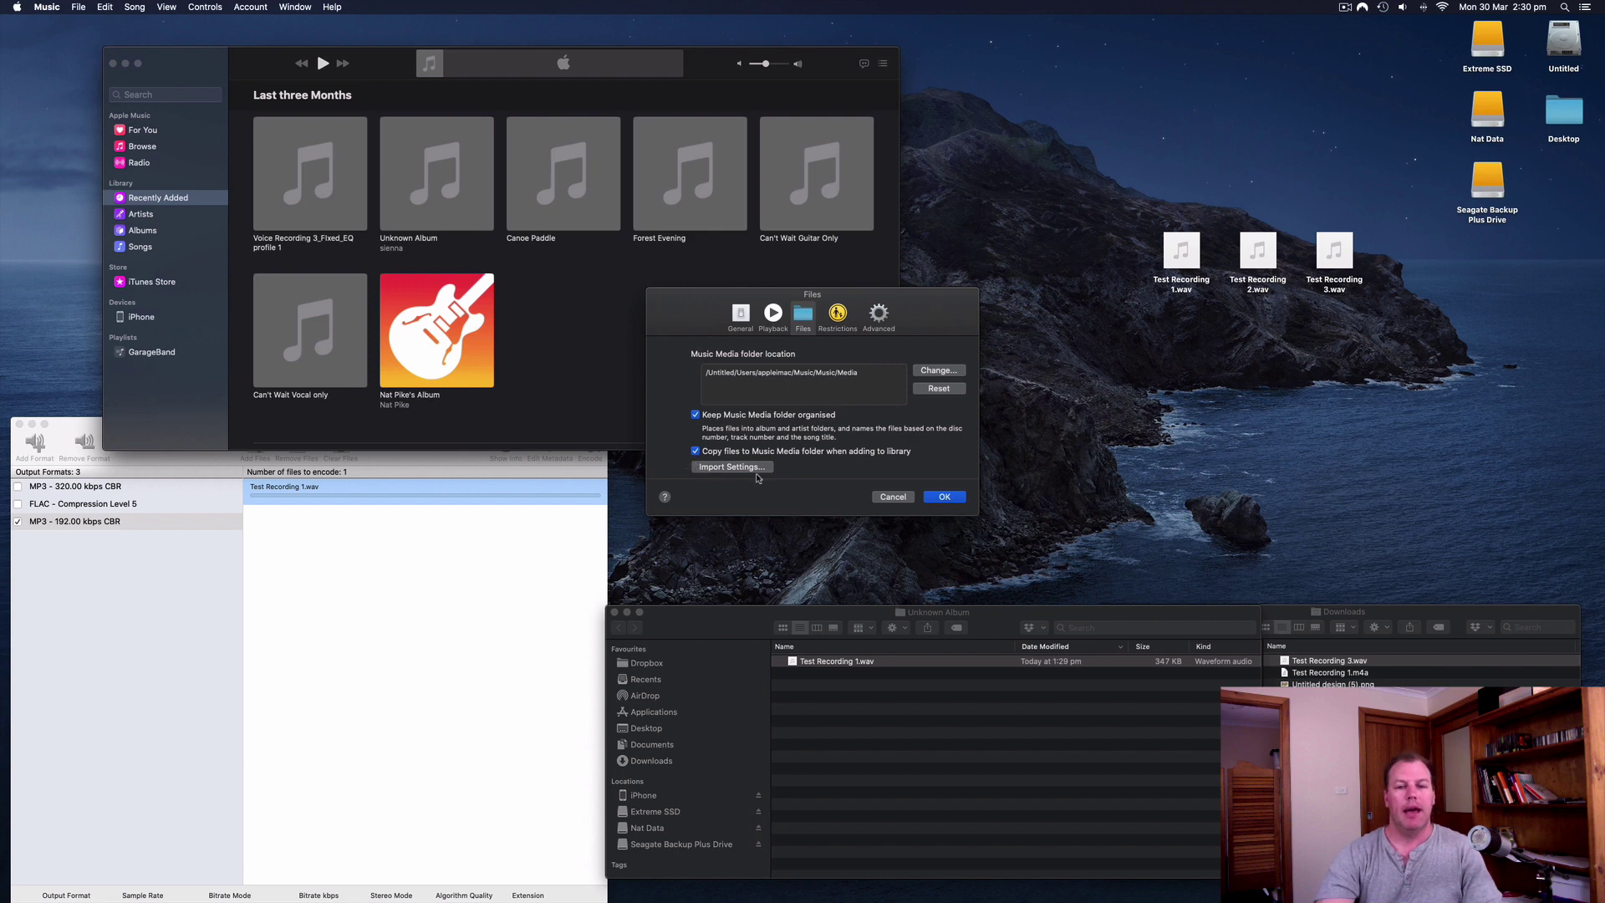
{"action": "left_click", "coordinate": [712, 471]}
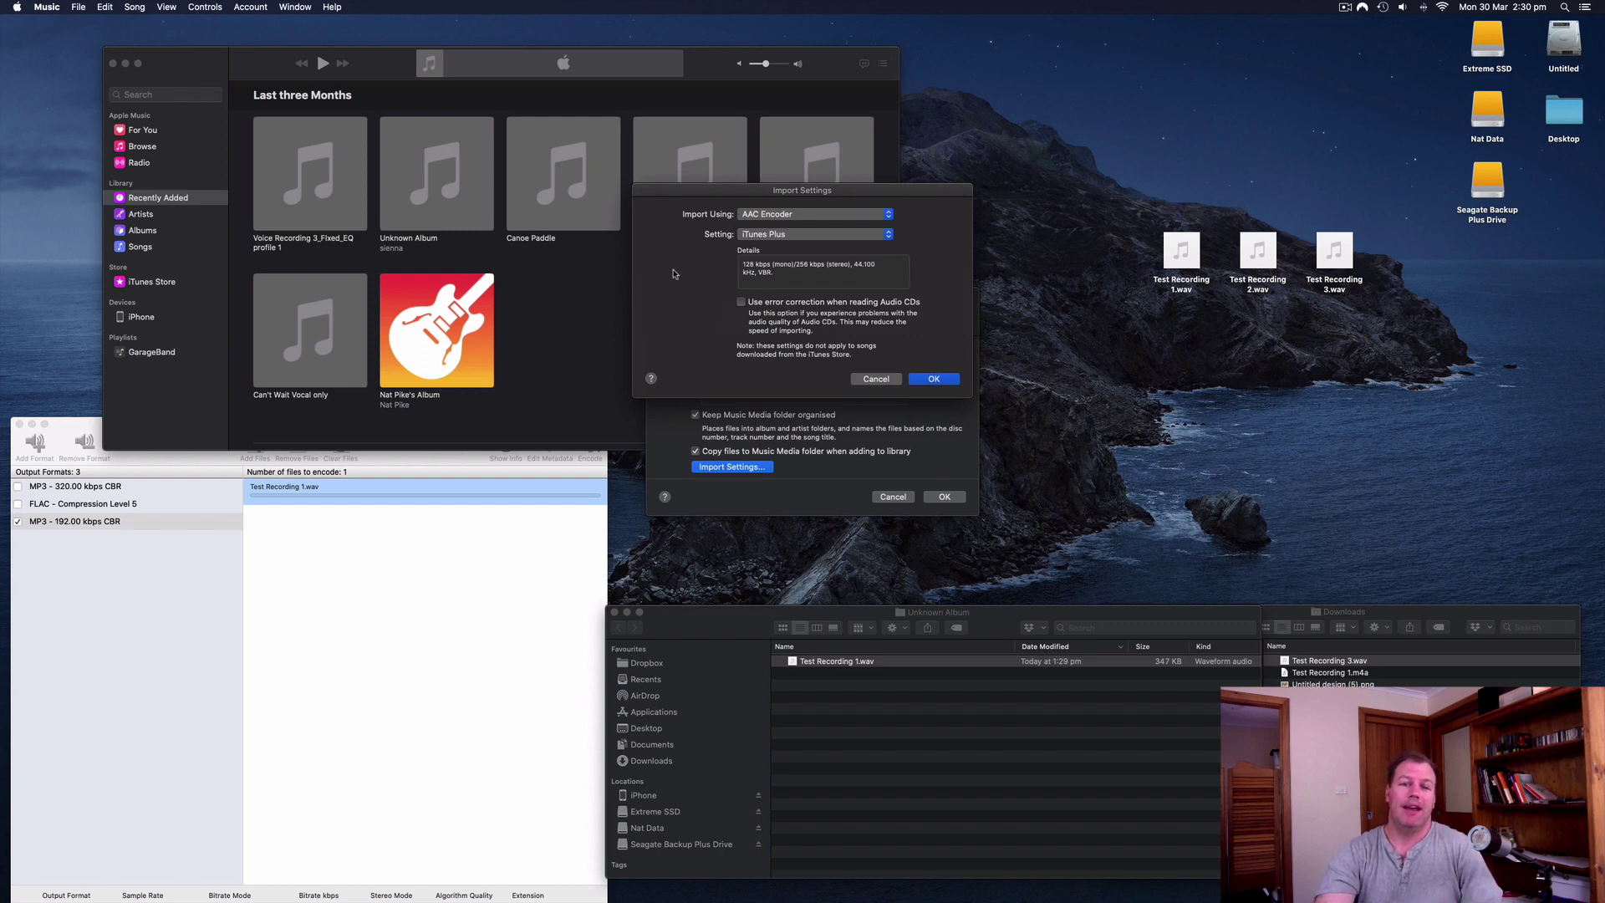
{"action": "left_click", "coordinate": [790, 215]}
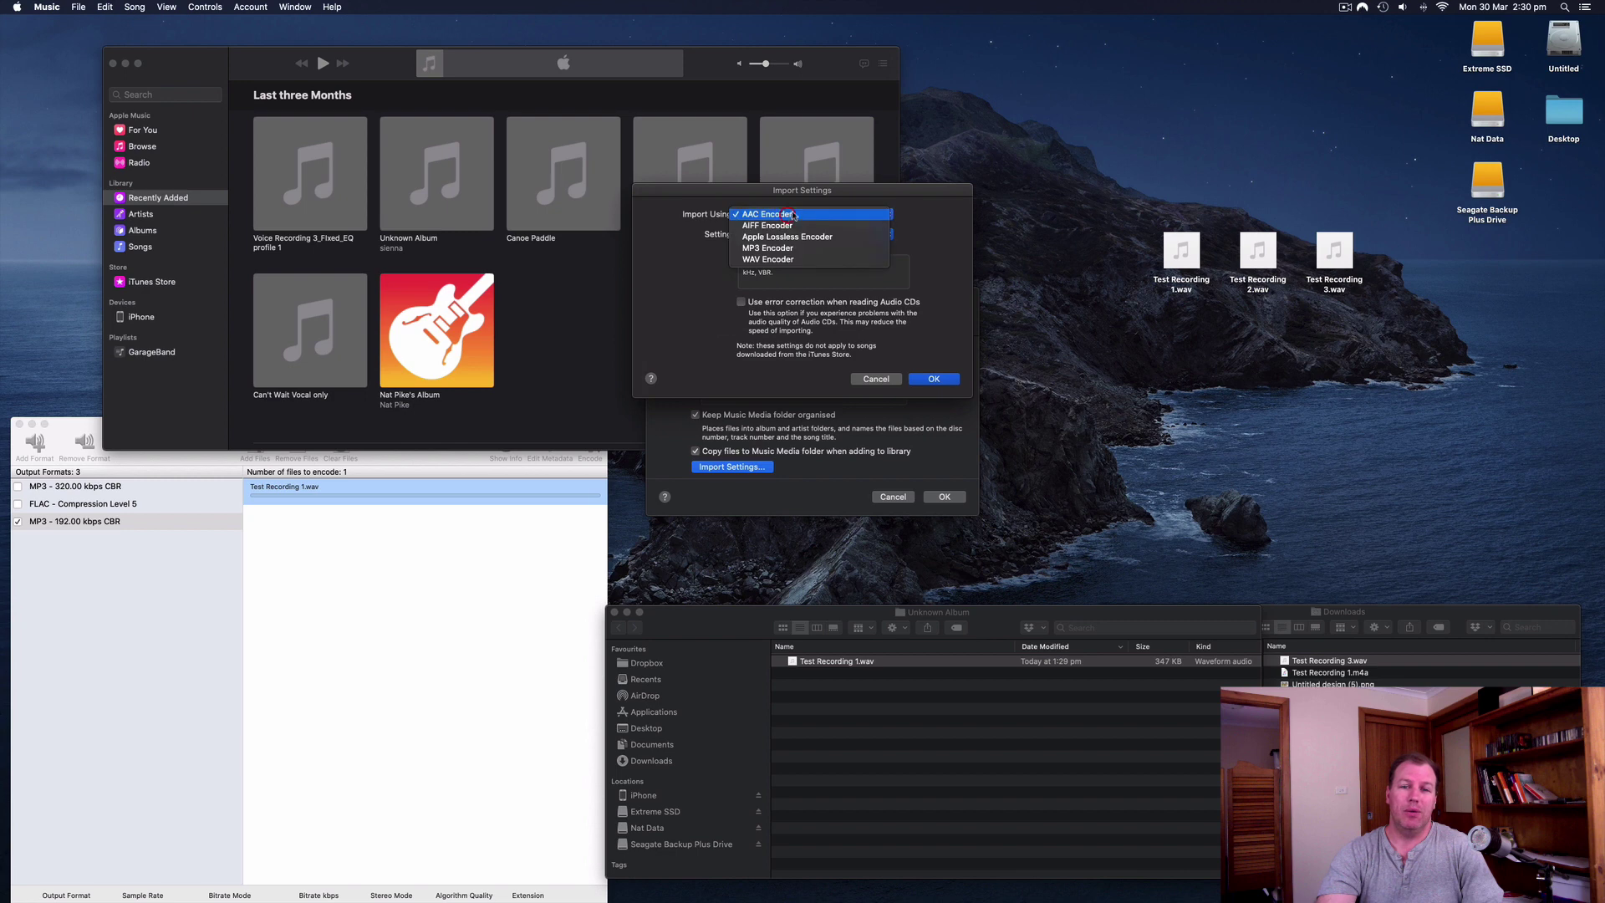
{"action": "left_click", "coordinate": [760, 248]}
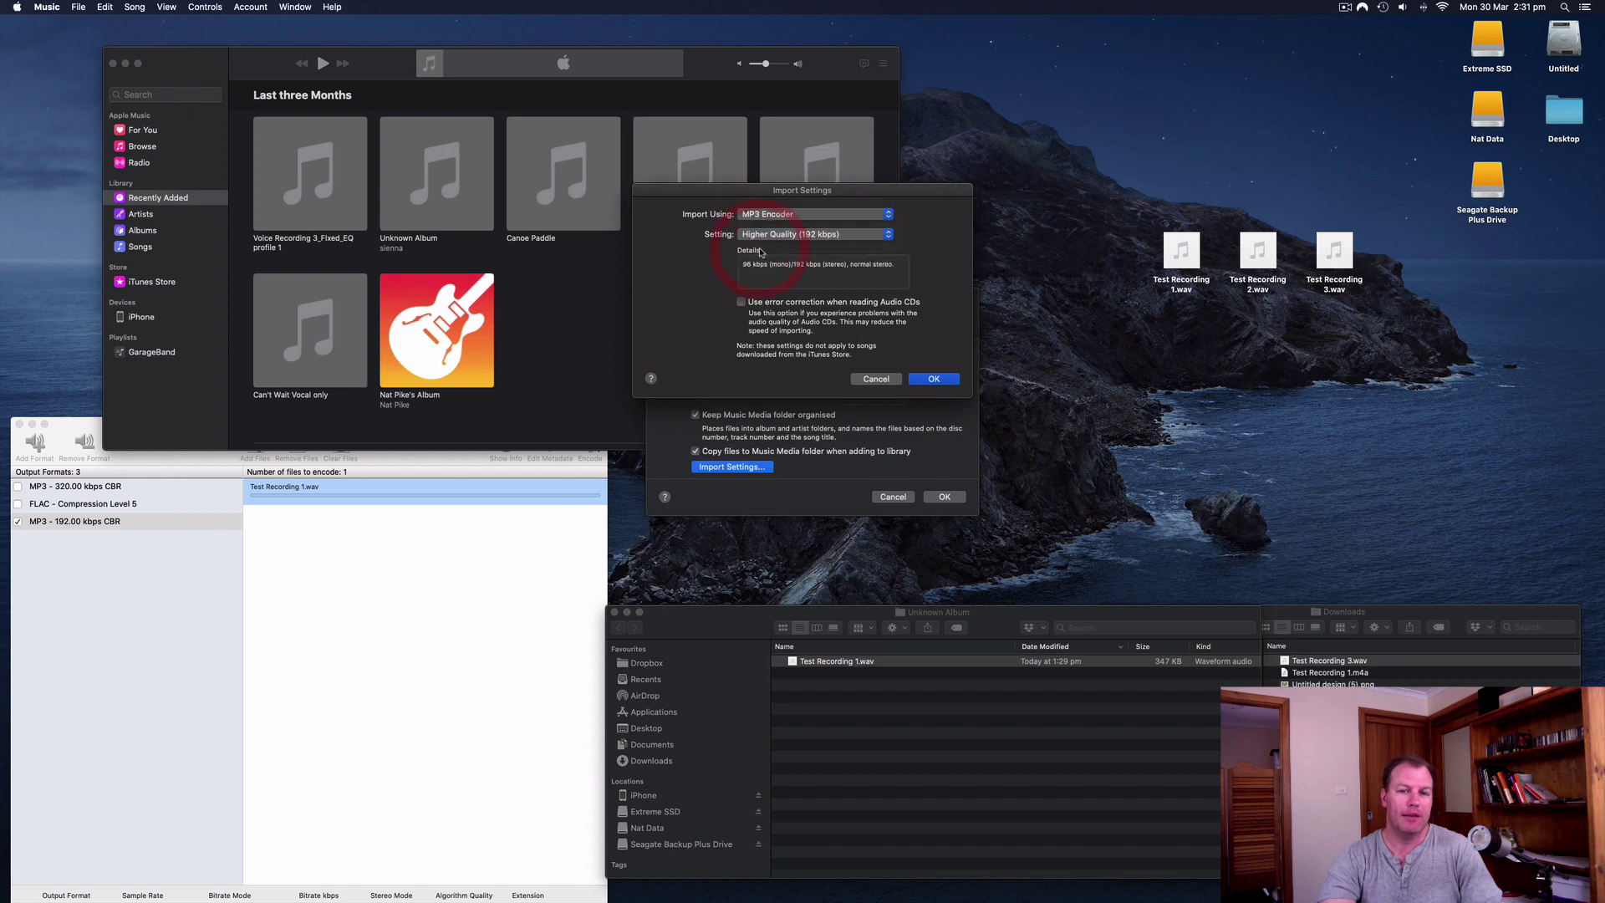
Switch the MP3 import quality to a custom setting with a stereo bit rate of 256 kbps
{"action": "left_click", "coordinate": [763, 235]}
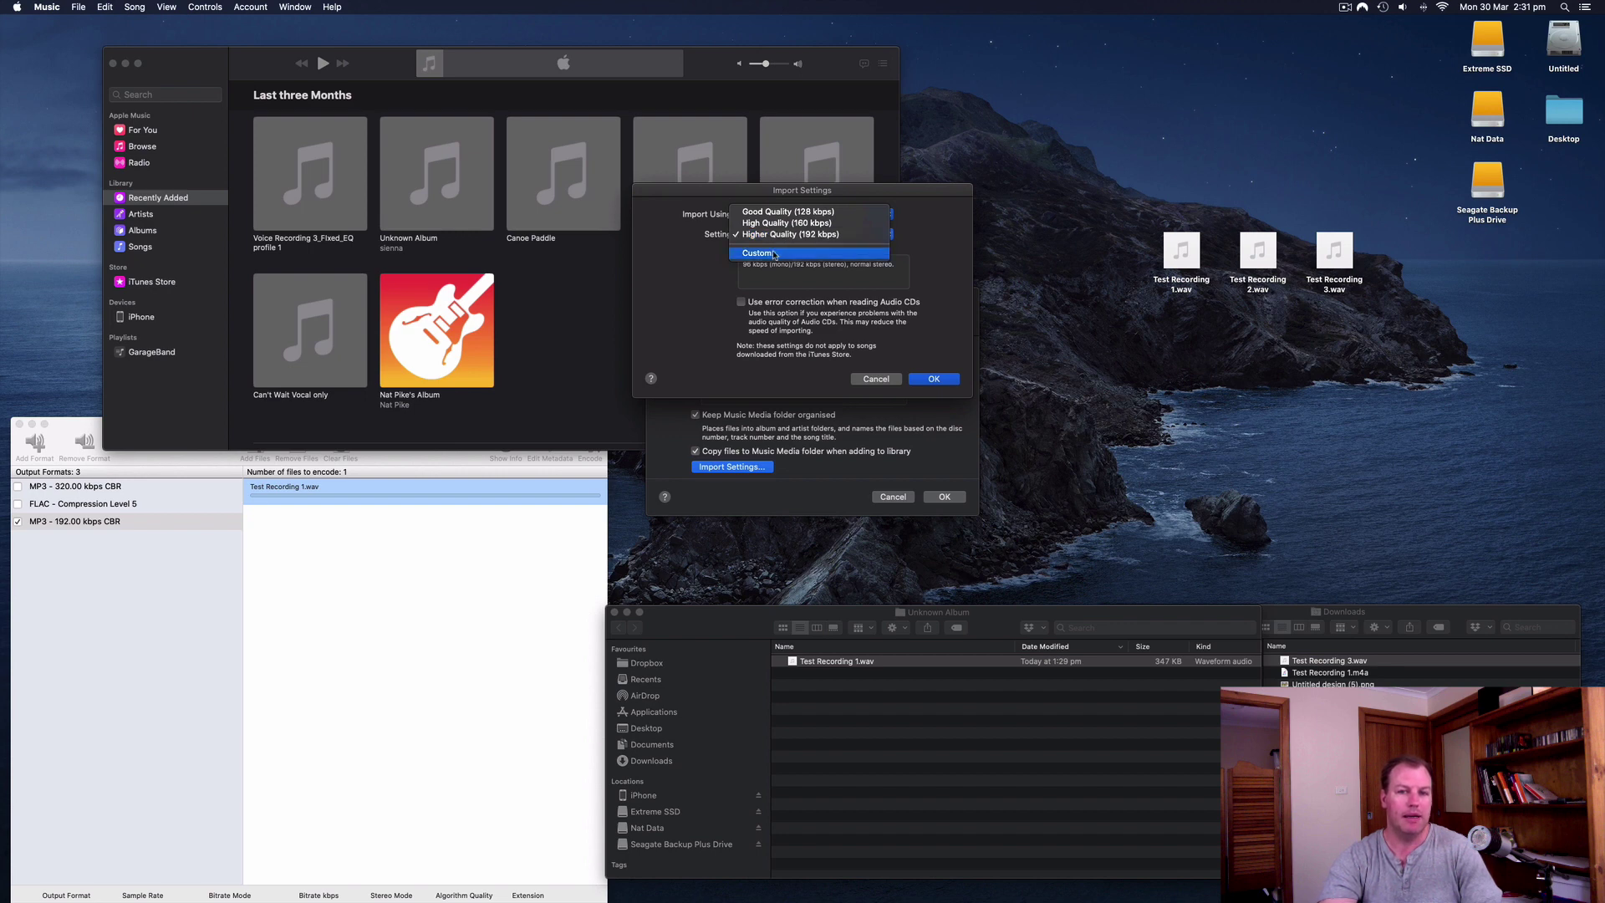
{"action": "left_click", "coordinate": [765, 252]}
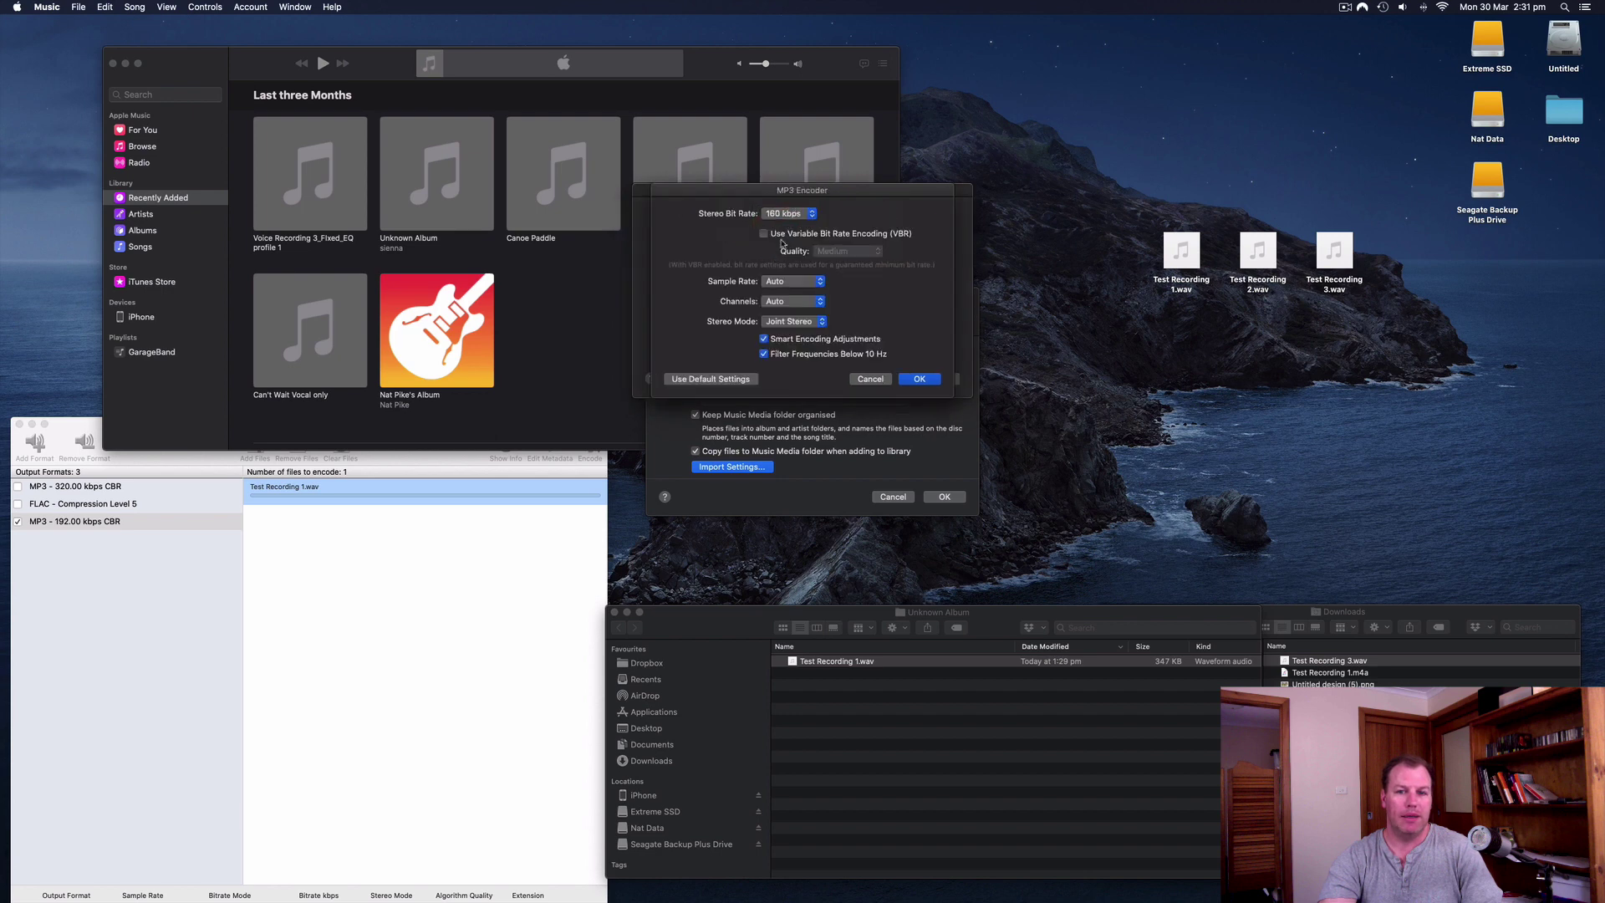
{"action": "left_click", "coordinate": [793, 215]}
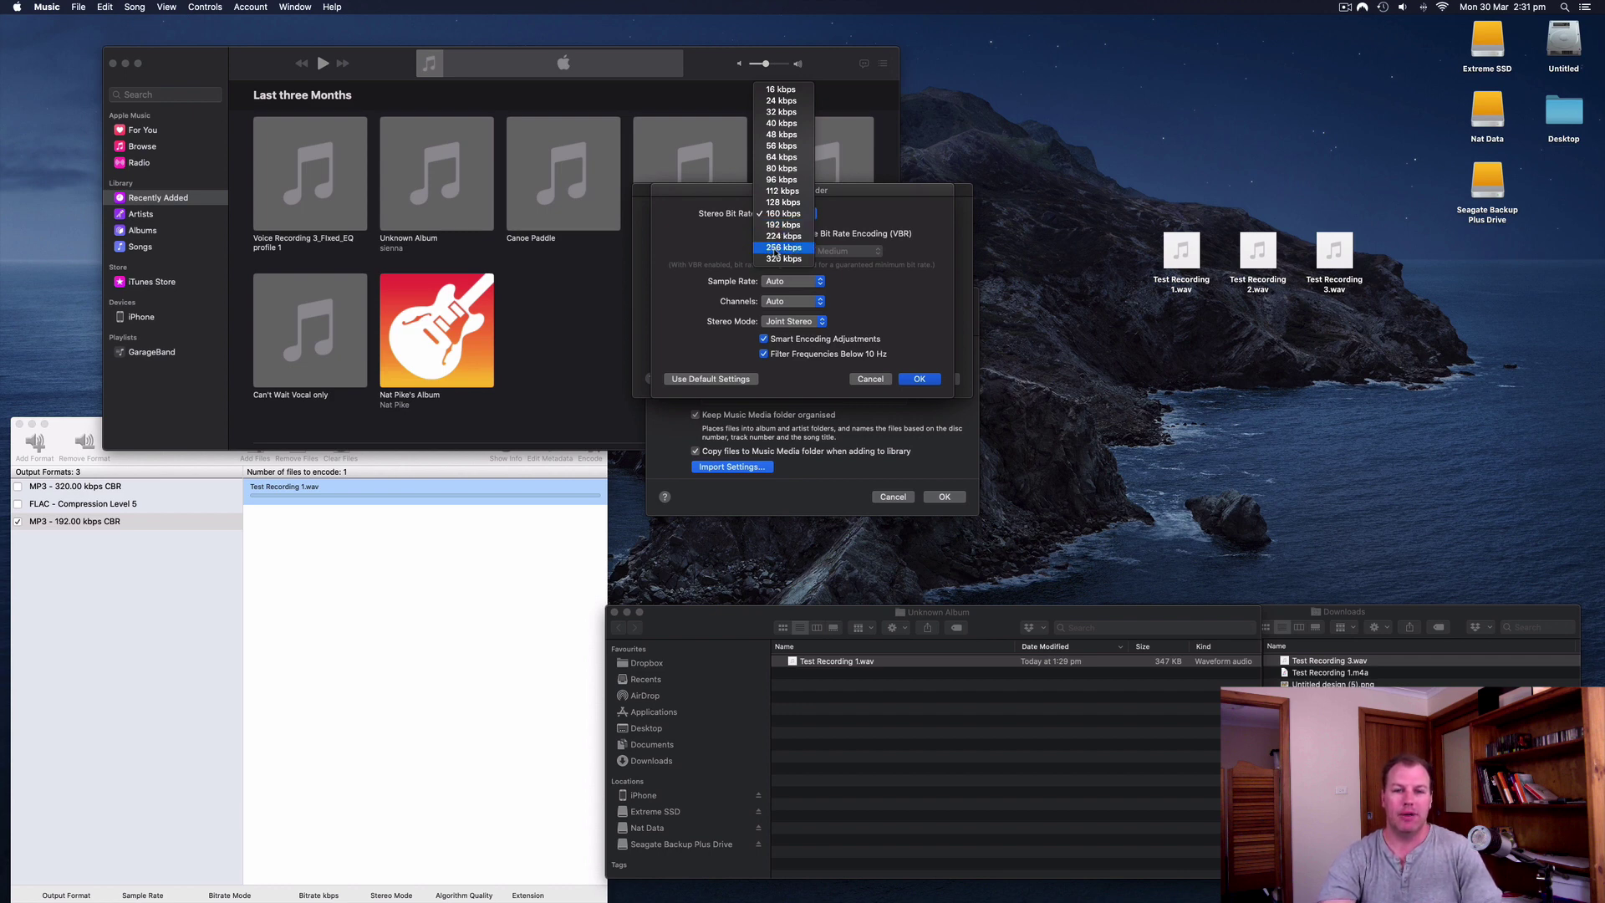
{"action": "left_click", "coordinate": [775, 248]}
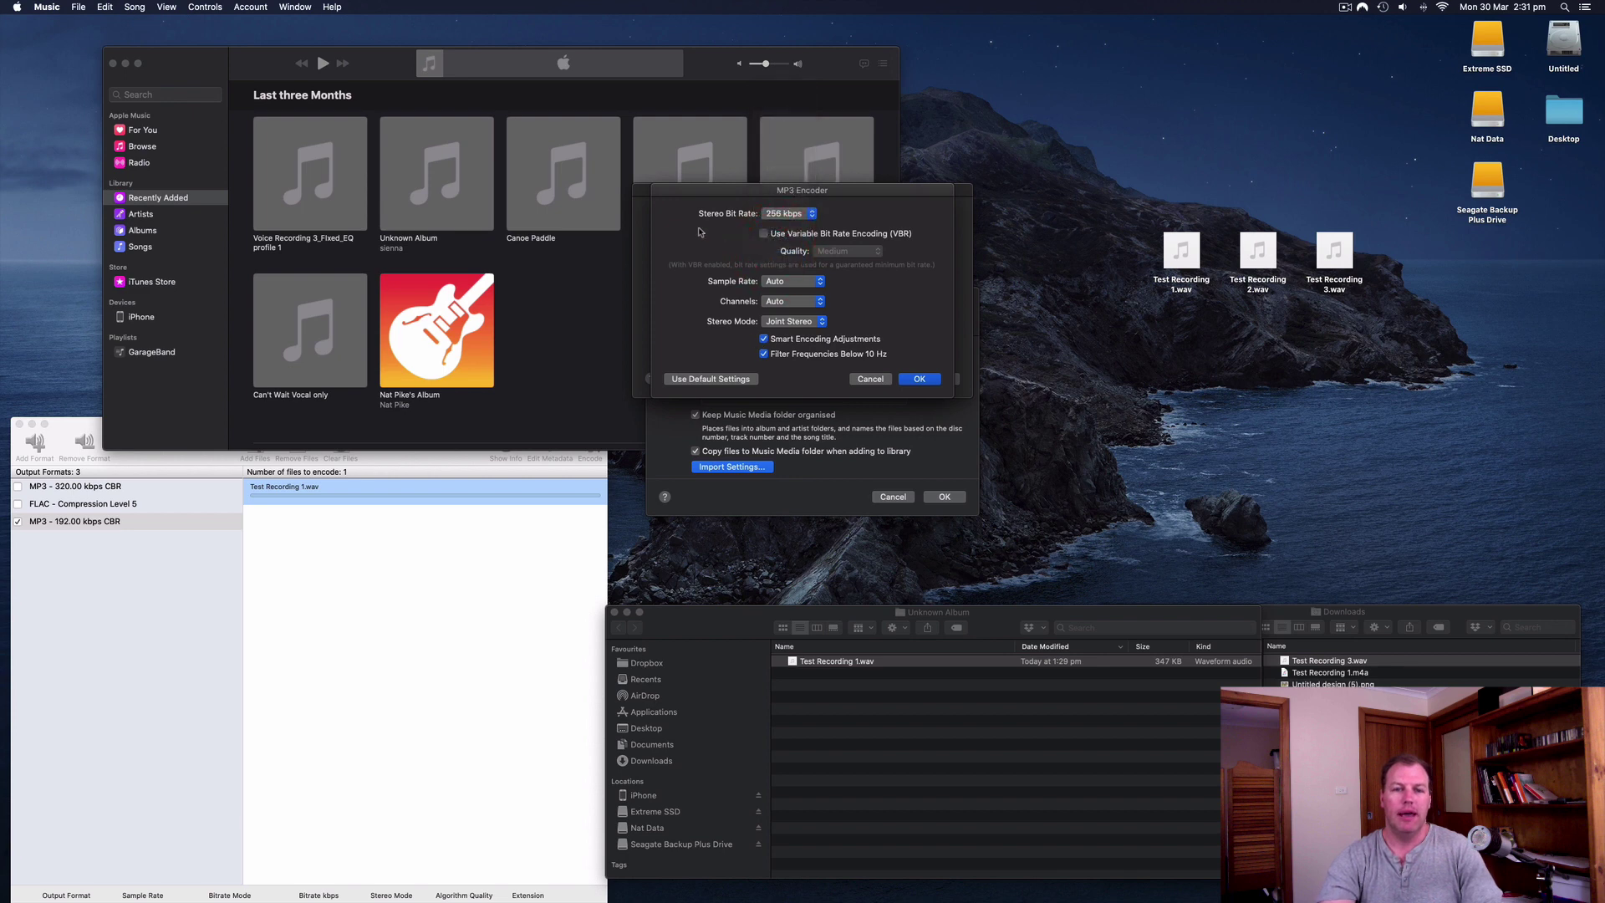
Review the sample rate choices, keep Auto, and save the encoder settings, import settings and preferences
{"action": "left_click", "coordinate": [789, 282]}
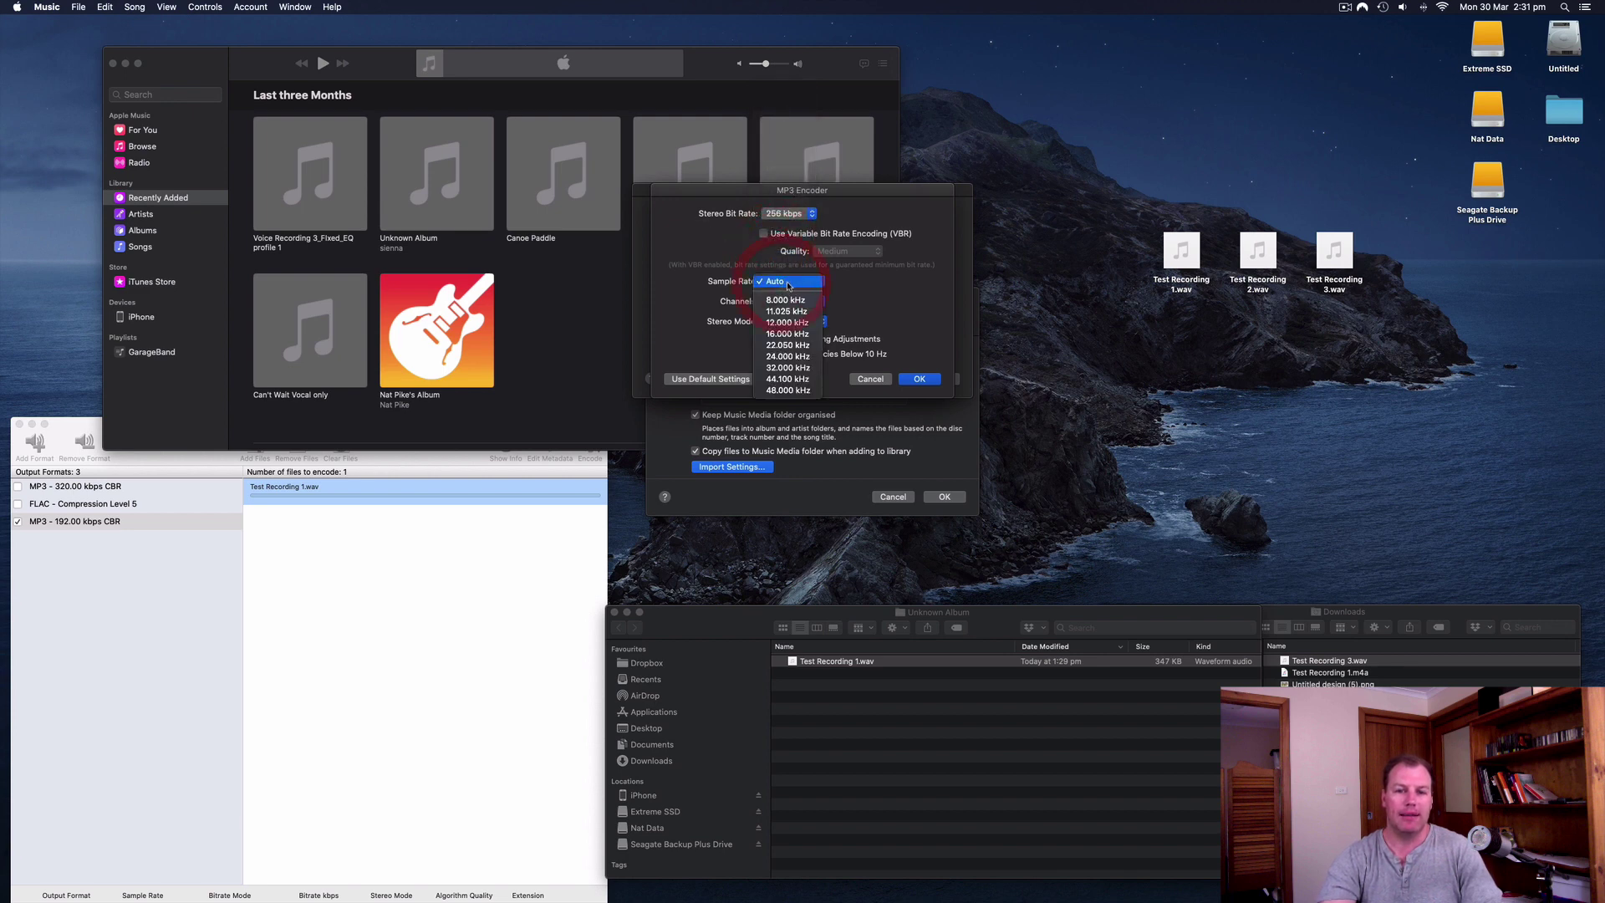
{"action": "left_click", "coordinate": [792, 285]}
{"action": "left_click", "coordinate": [777, 283]}
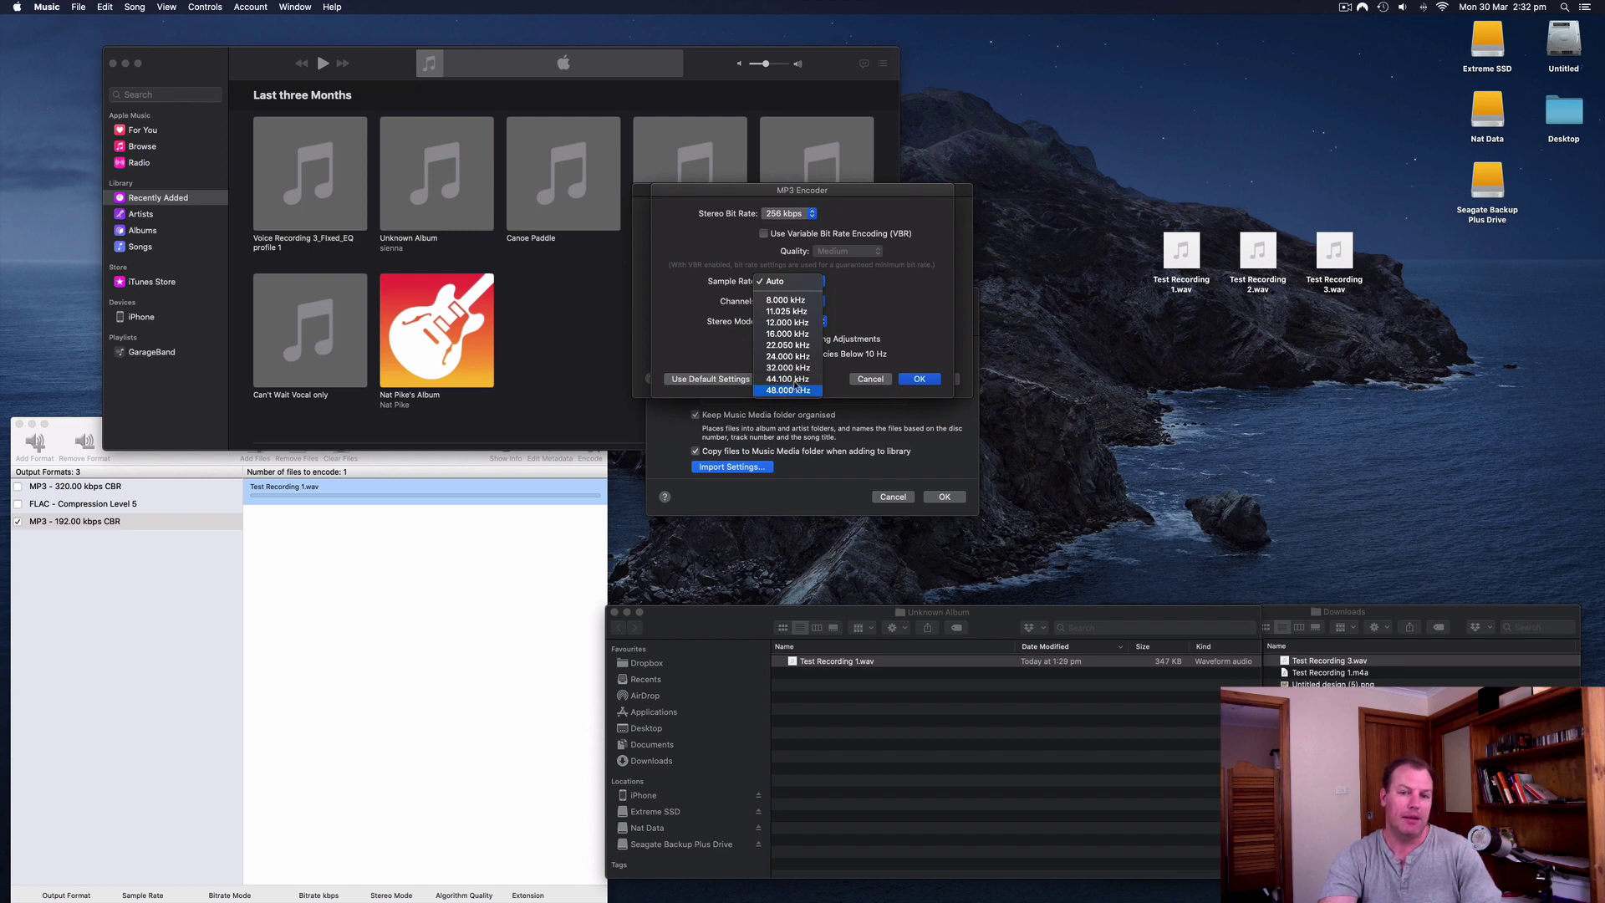
{"action": "left_click", "coordinate": [890, 306]}
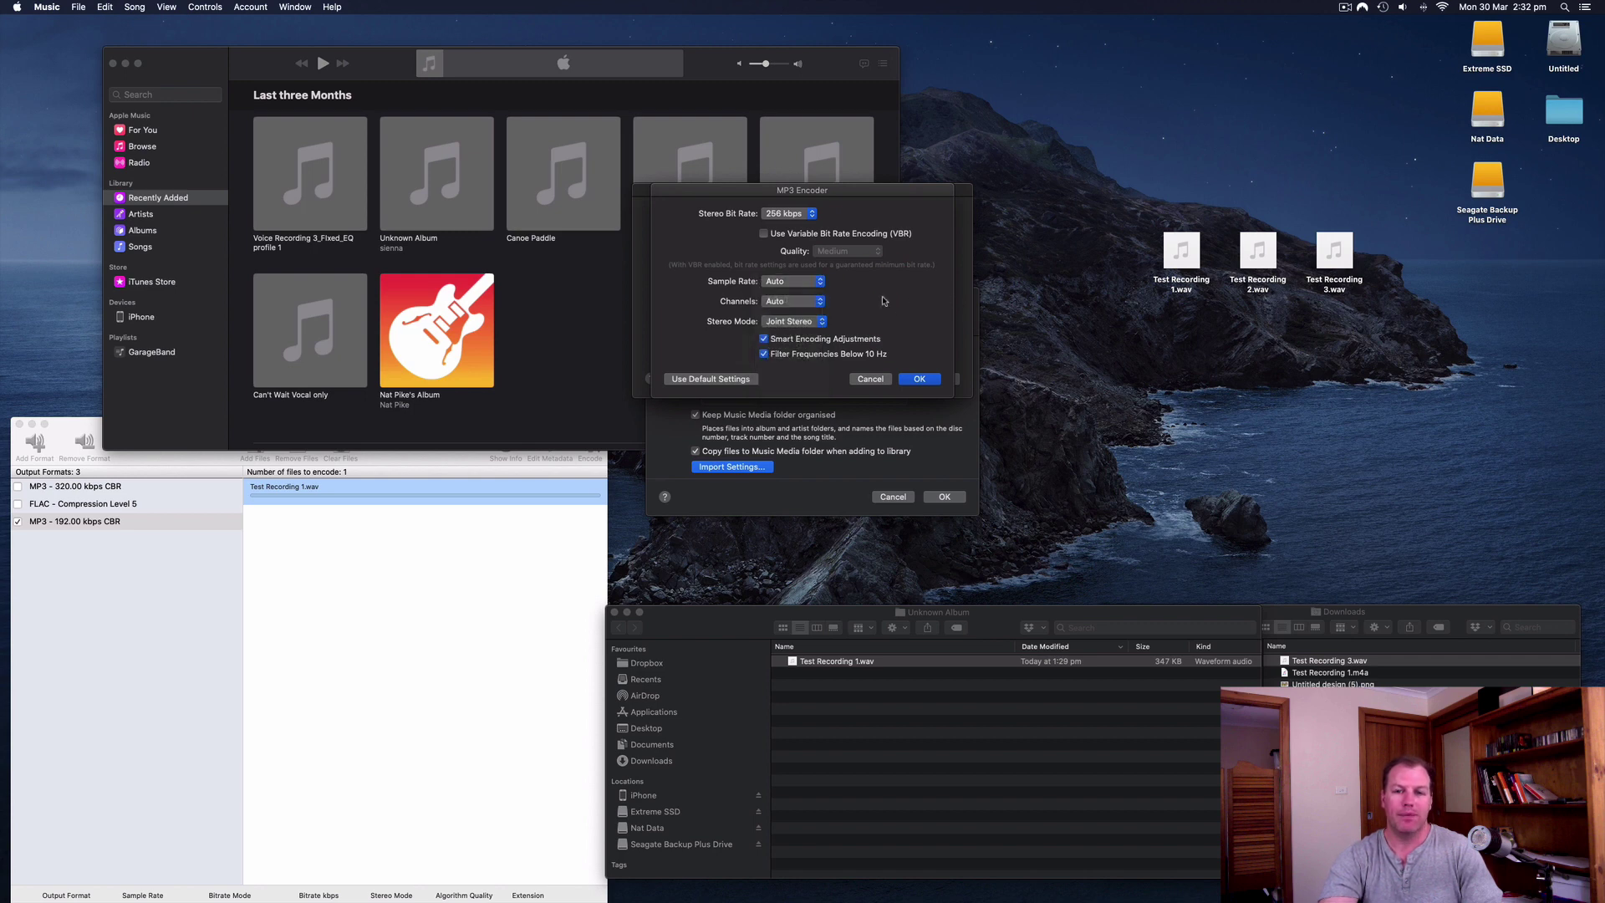
{"action": "left_click", "coordinate": [802, 283]}
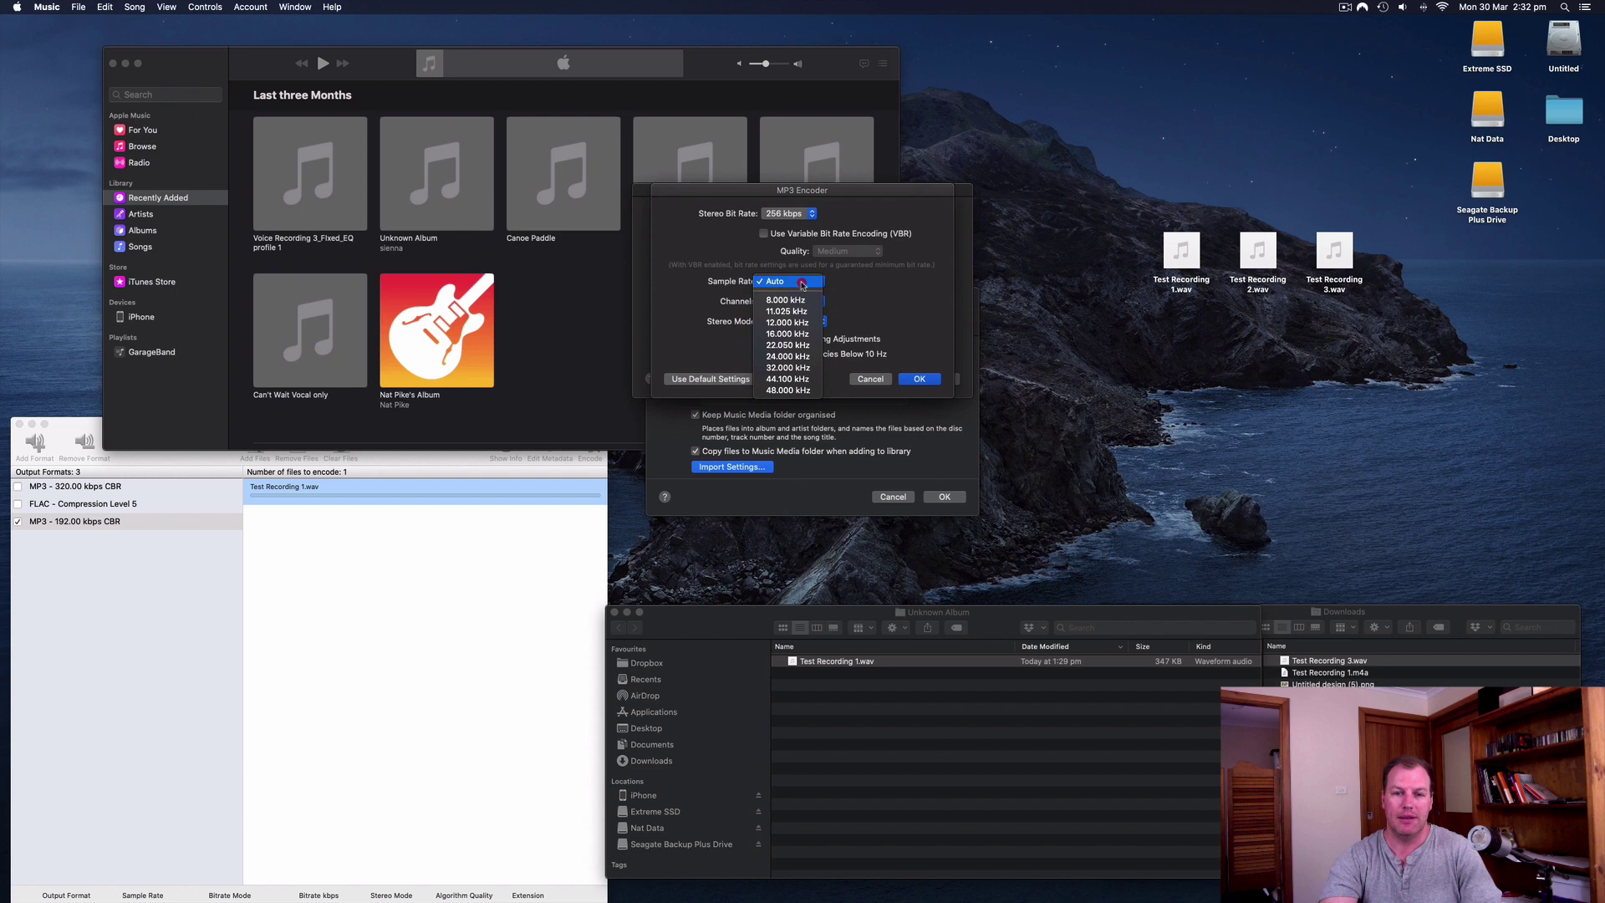
{"action": "left_click", "coordinate": [901, 303]}
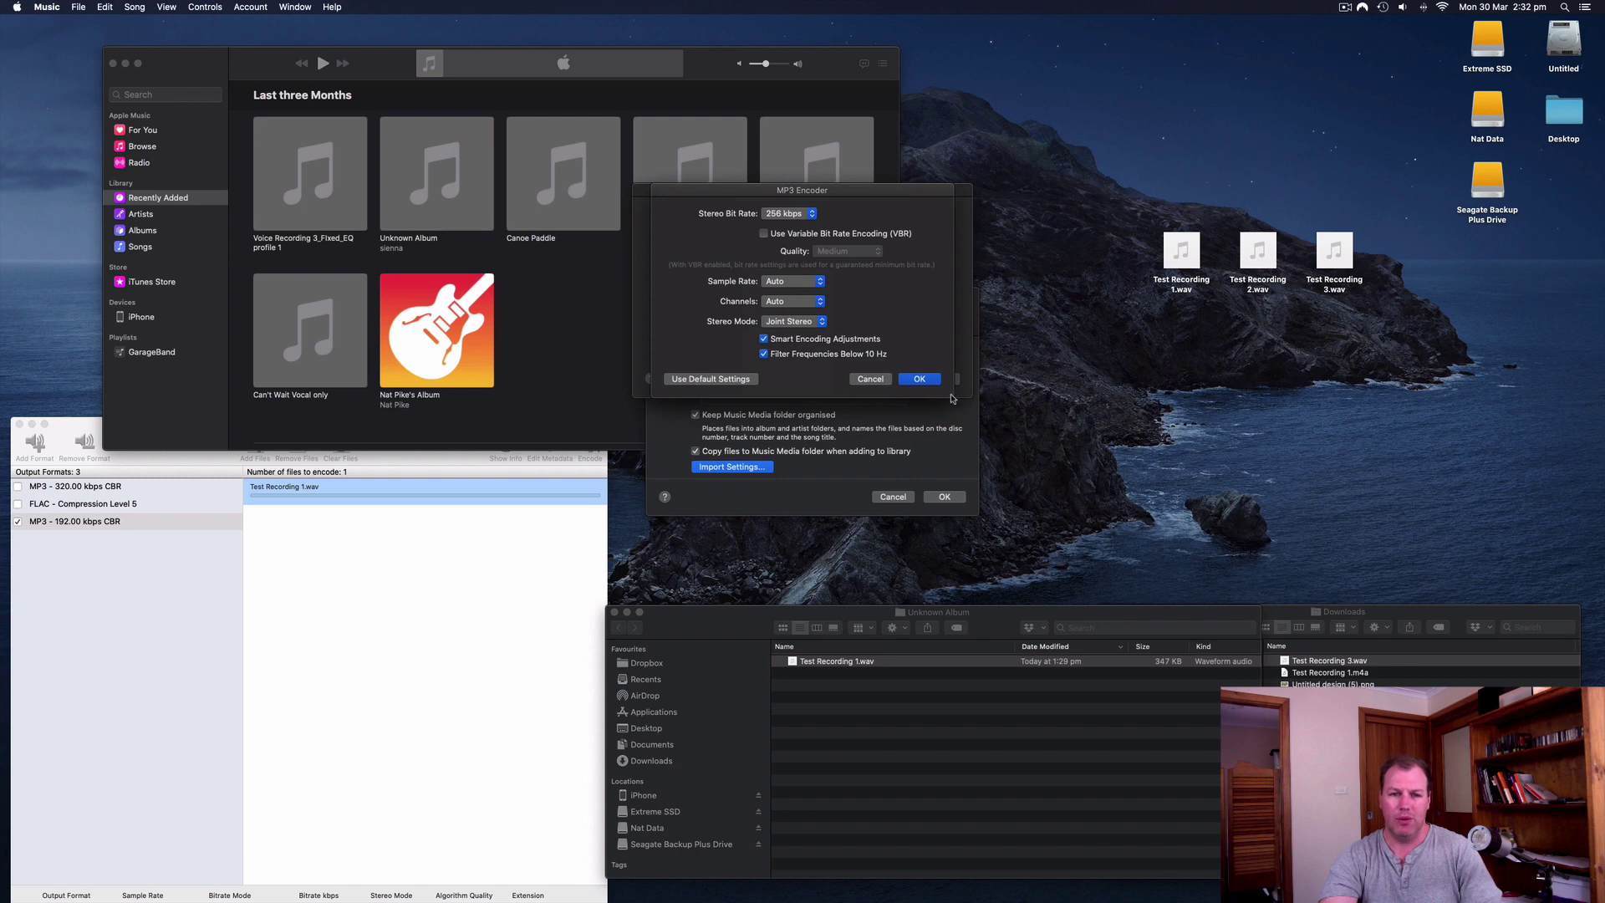
{"action": "left_click", "coordinate": [920, 379]}
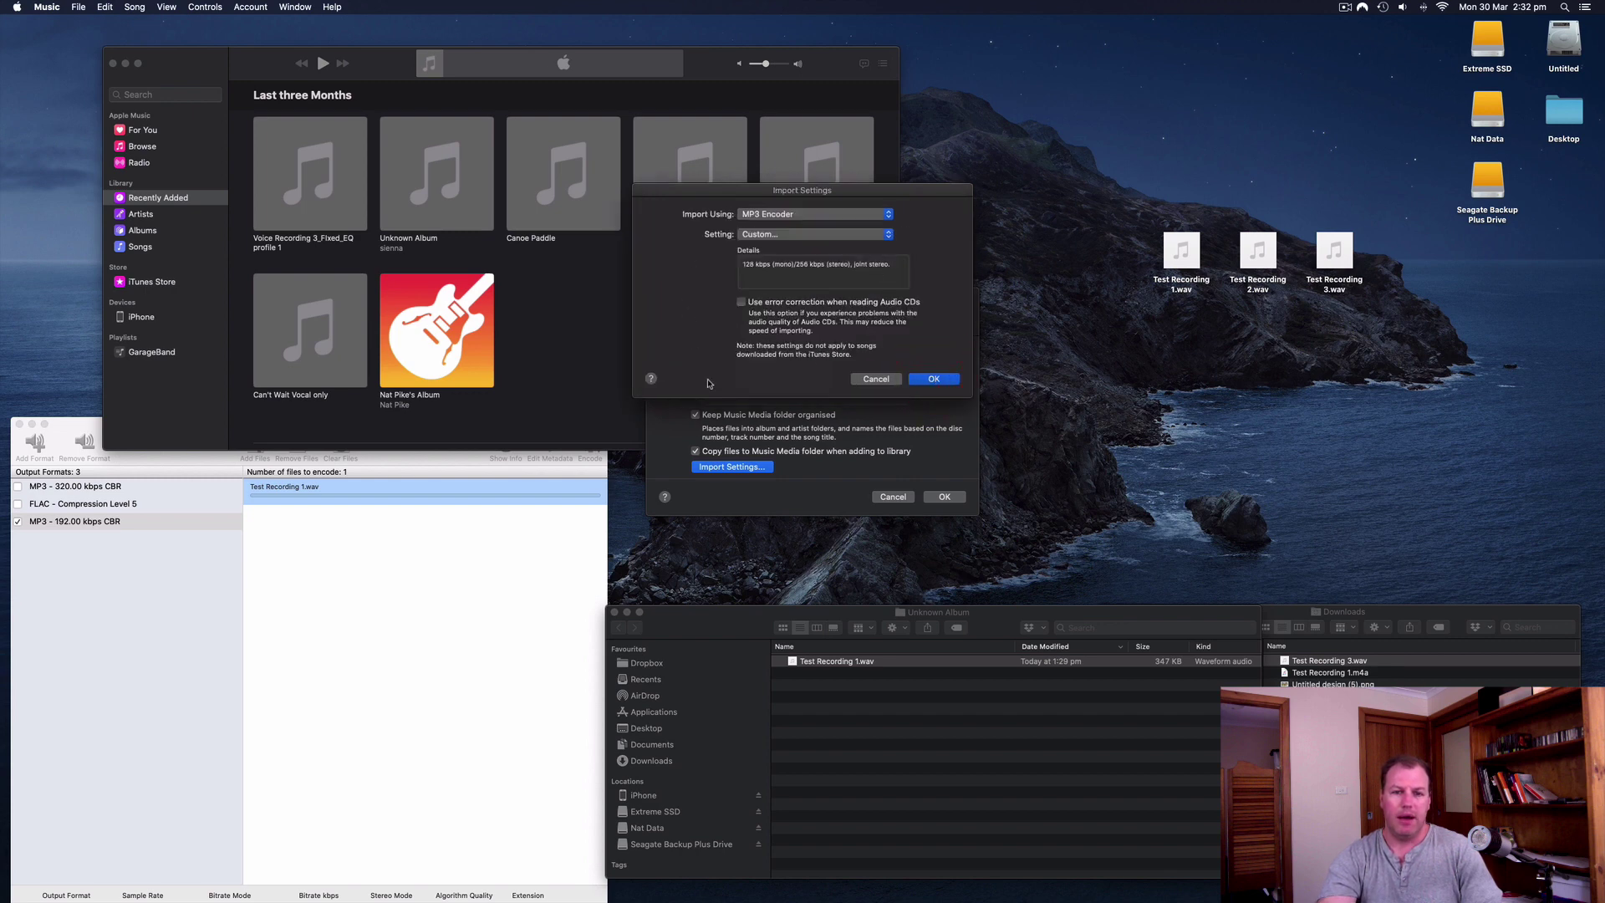
{"action": "left_click", "coordinate": [935, 379]}
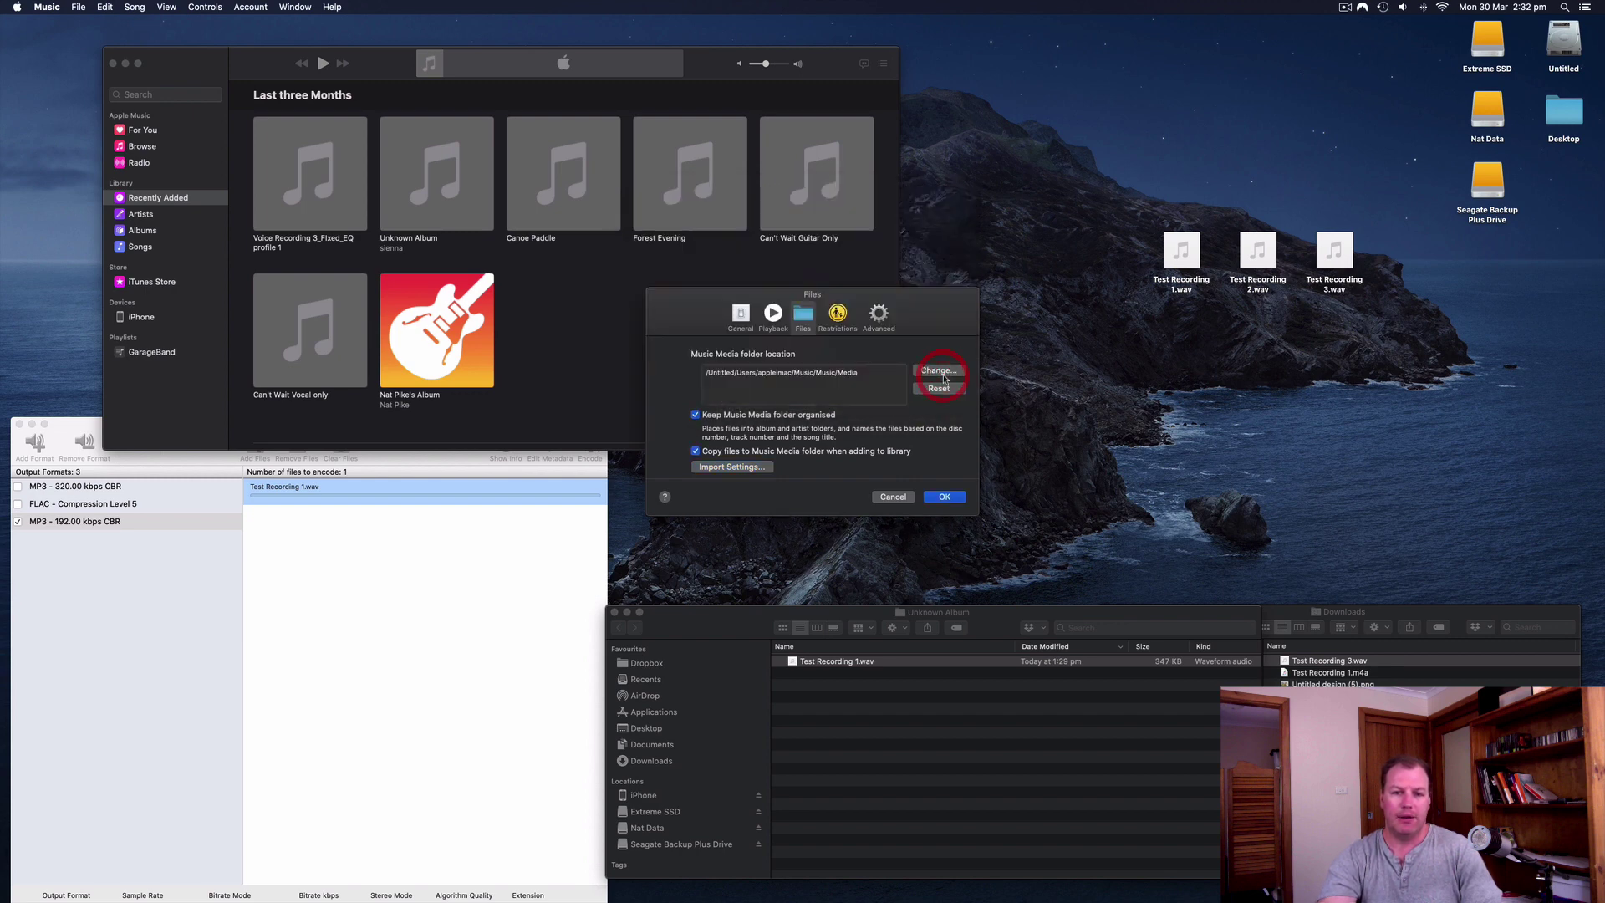
{"action": "left_click", "coordinate": [945, 497]}
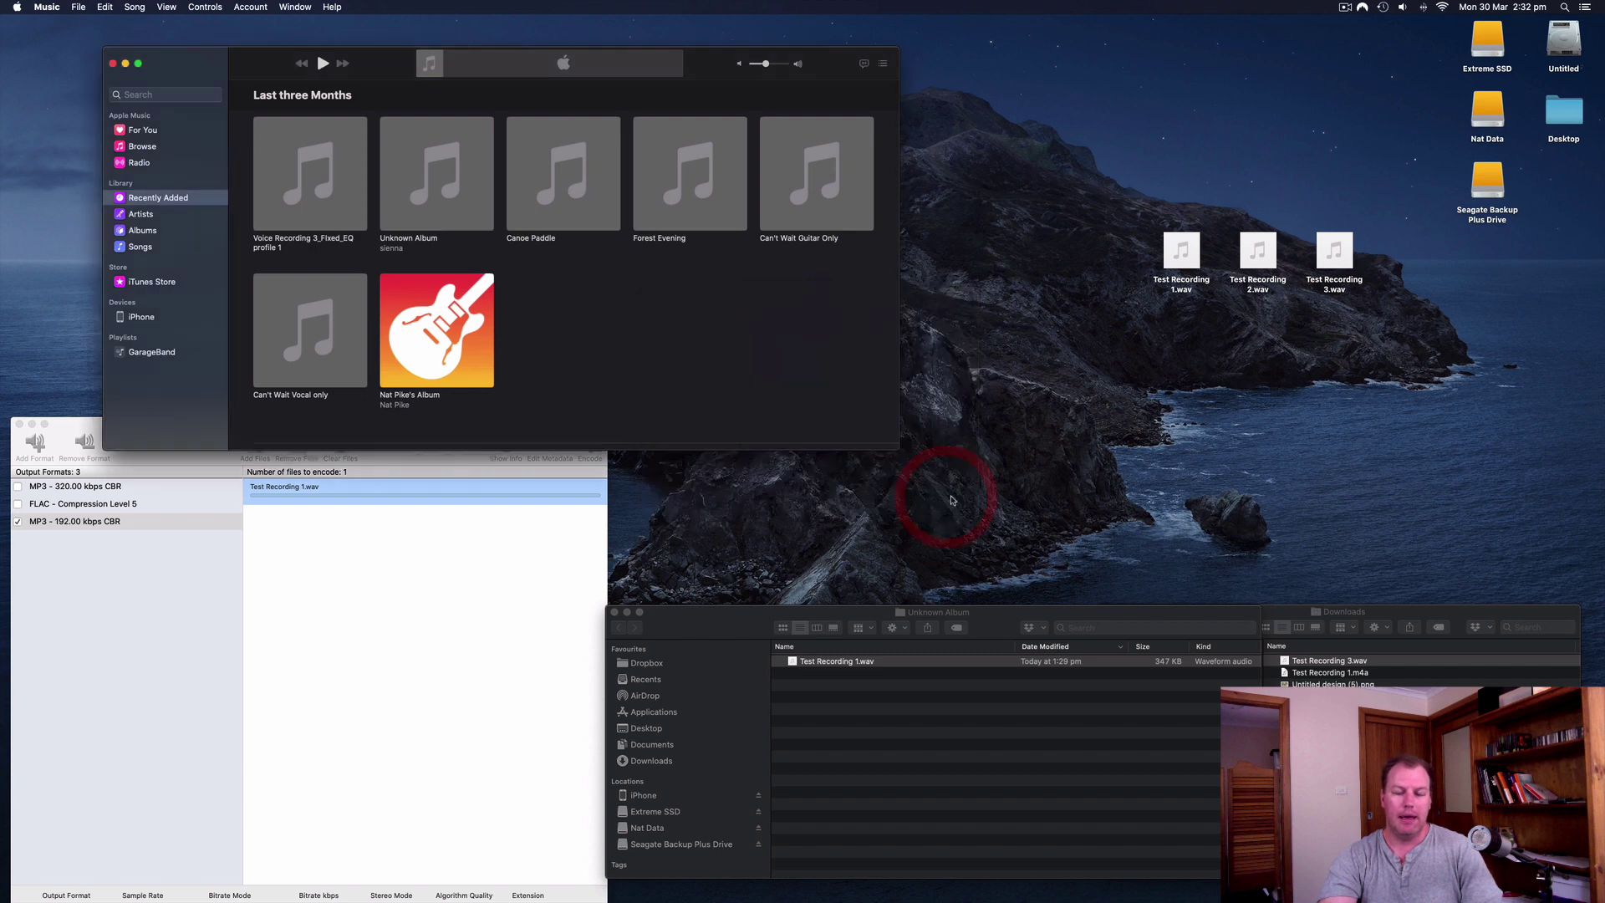
Add Test Recording 1.wav from the desktop to the Music library
{"action": "left_click", "coordinate": [958, 328]}
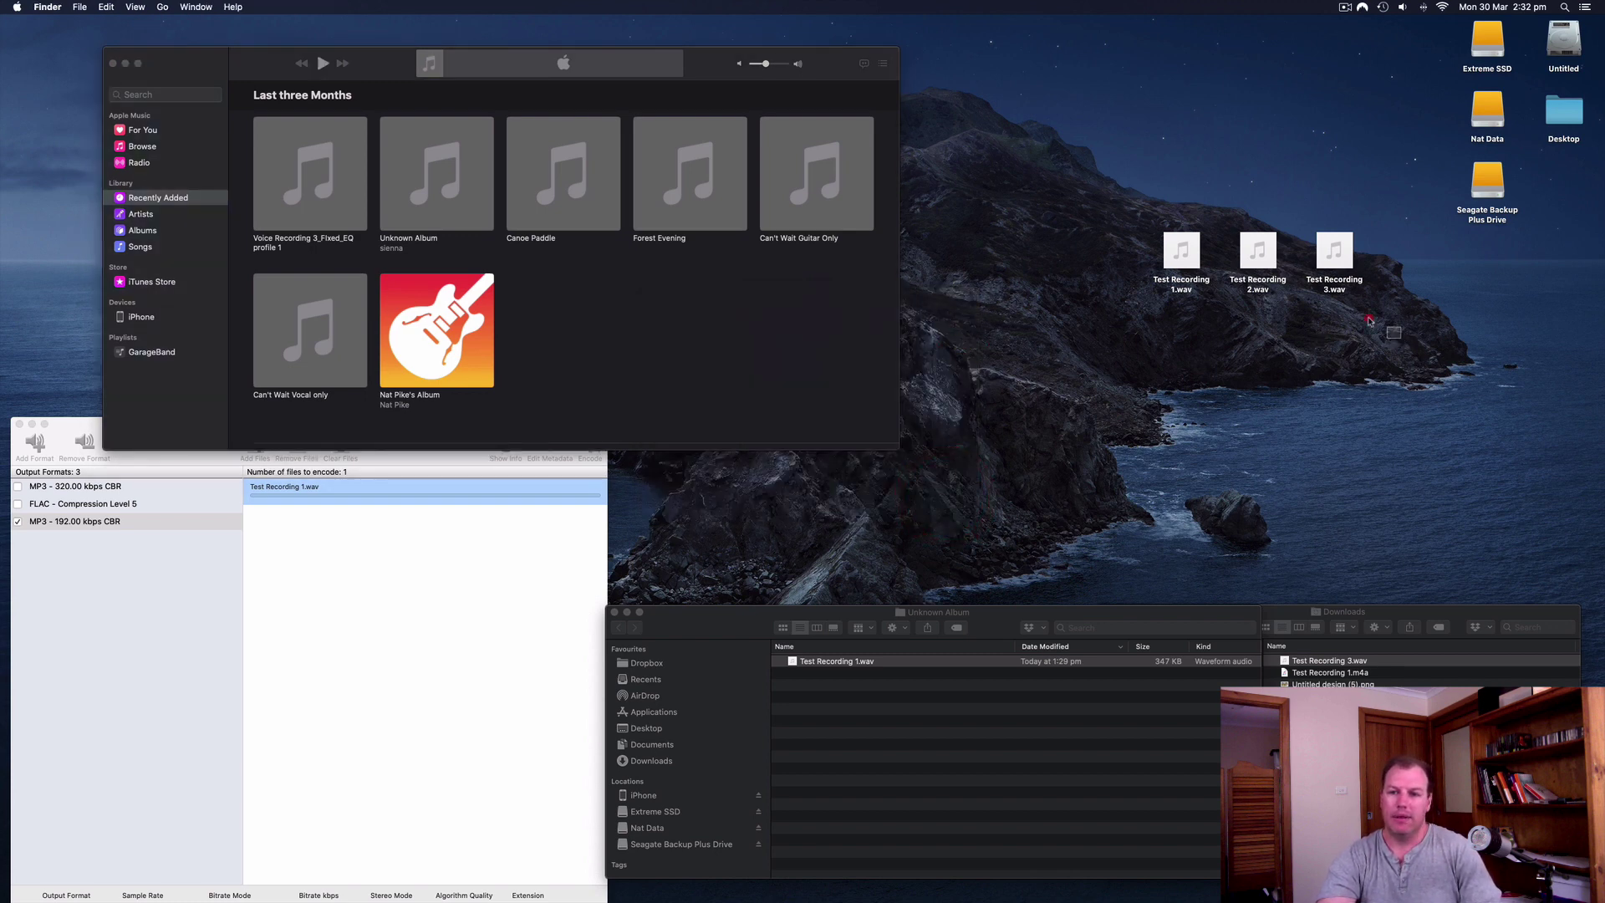
{"action": "left_click_drag", "start_coordinate": [1182, 251], "coordinate": [219, 219]}
{"action": "left_click_drag", "start_coordinate": [243, 49], "coordinate": [243, 59]}
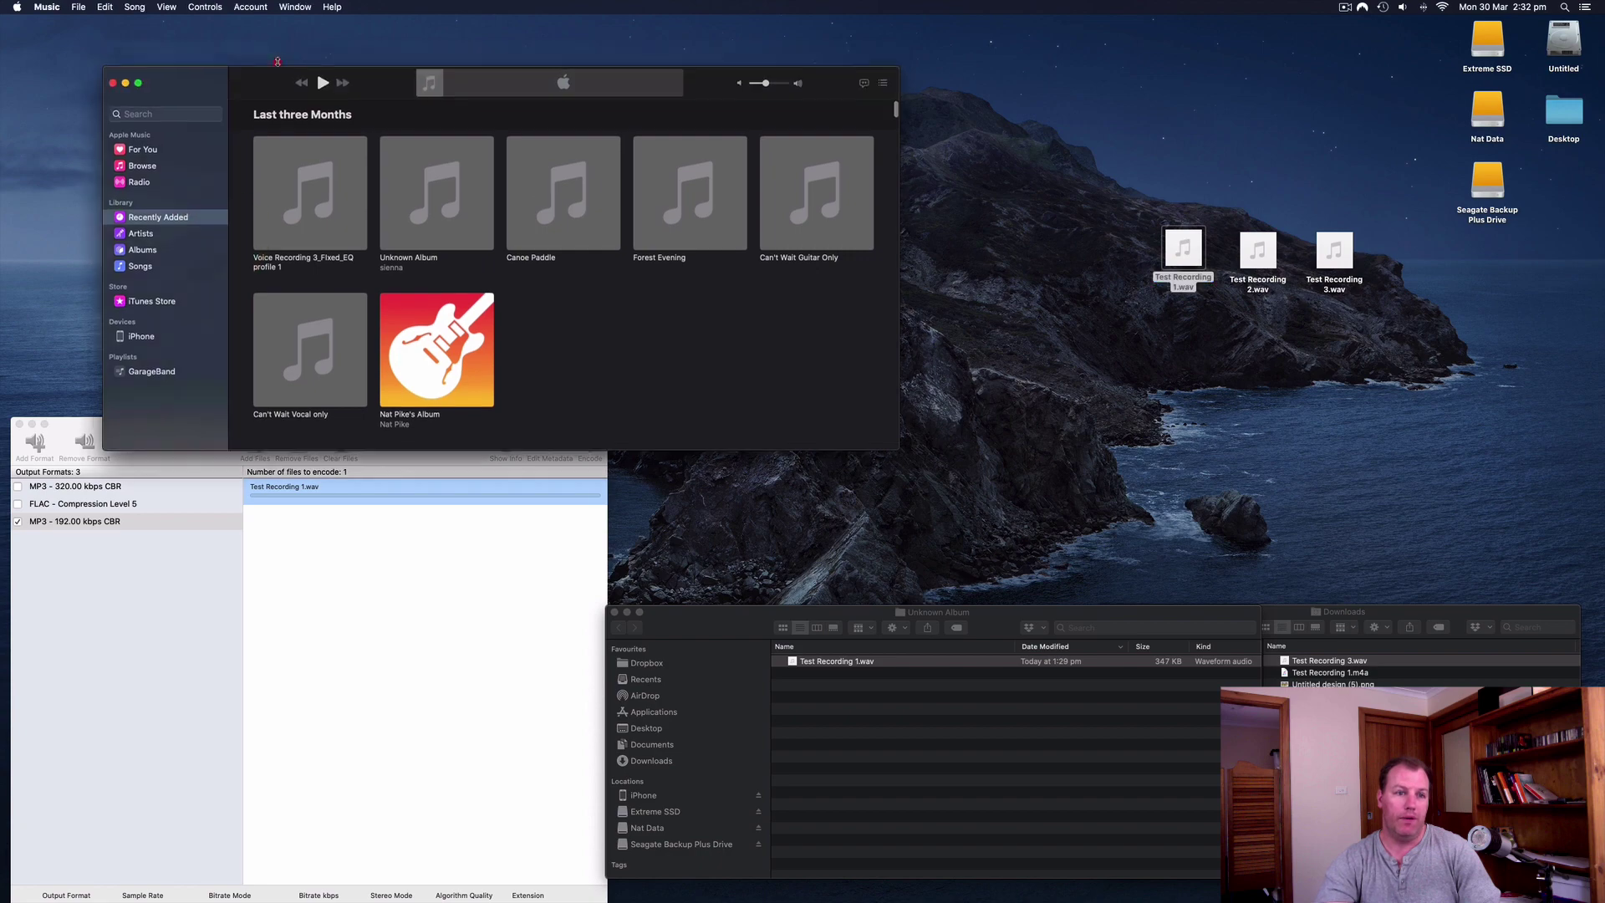
{"action": "left_click", "coordinate": [140, 74]}
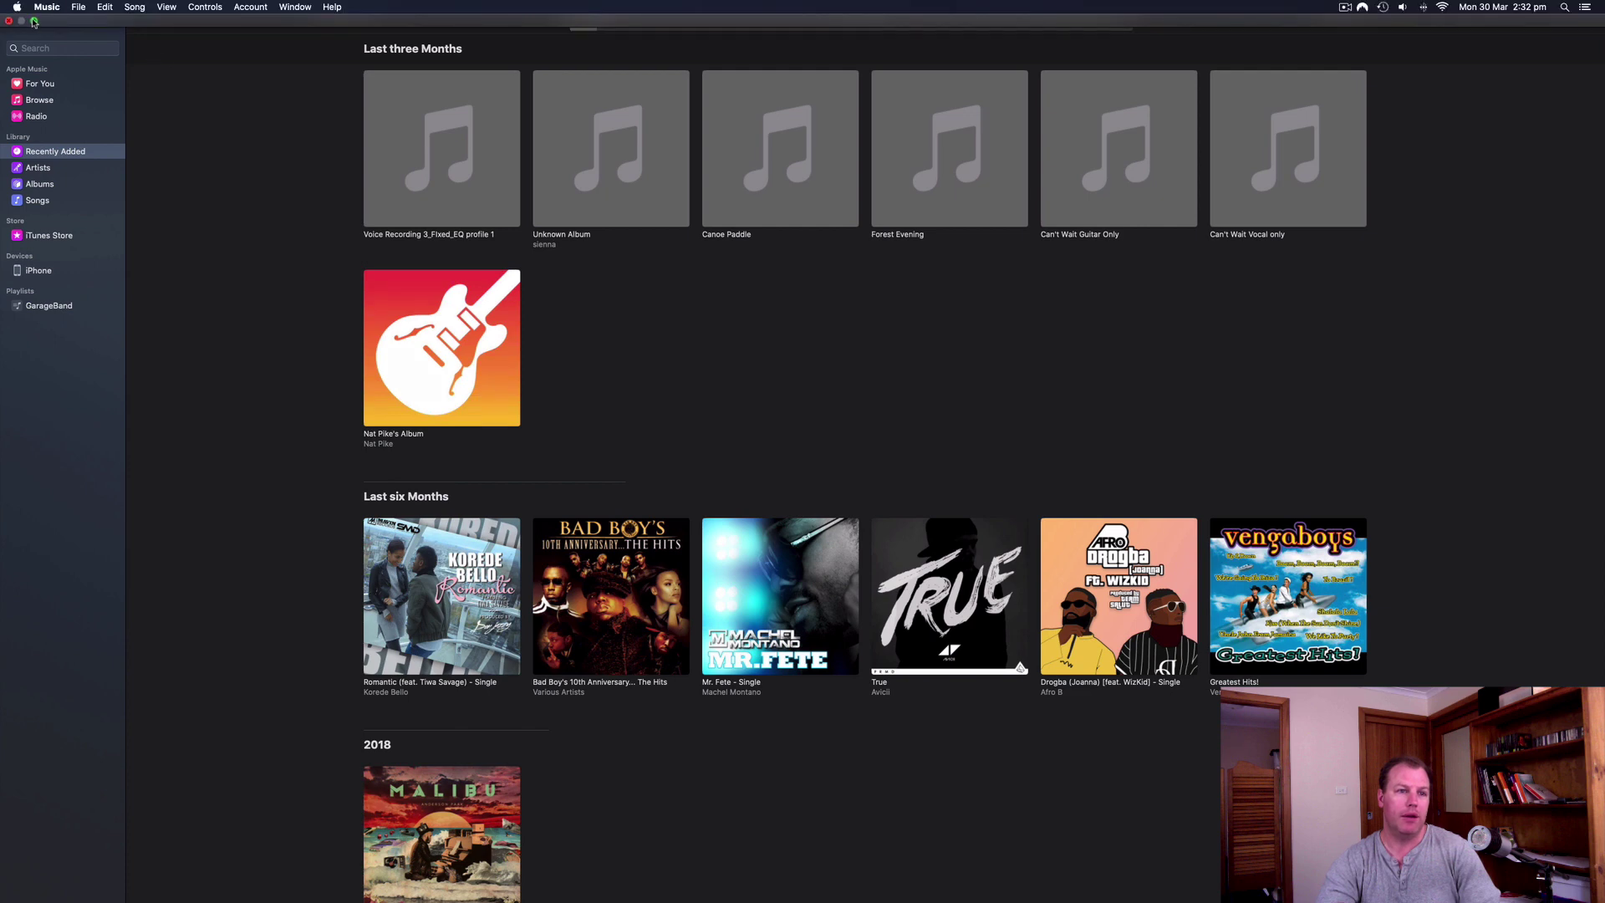
{"action": "left_click", "coordinate": [33, 22]}
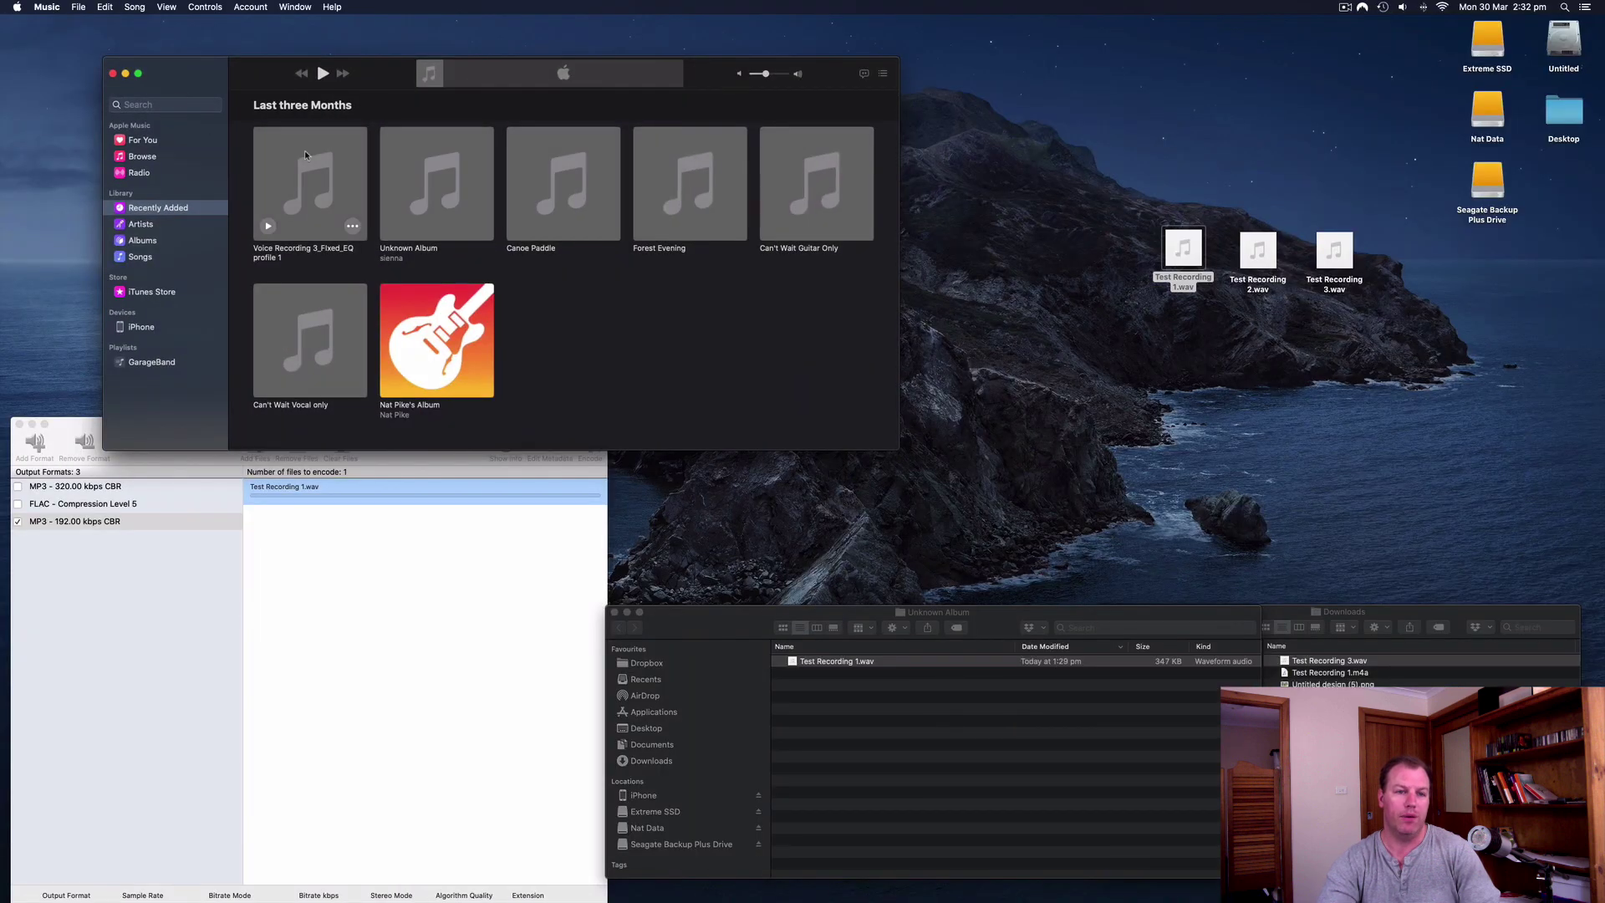
{"action": "left_click_drag", "start_coordinate": [1182, 248], "coordinate": [158, 240]}
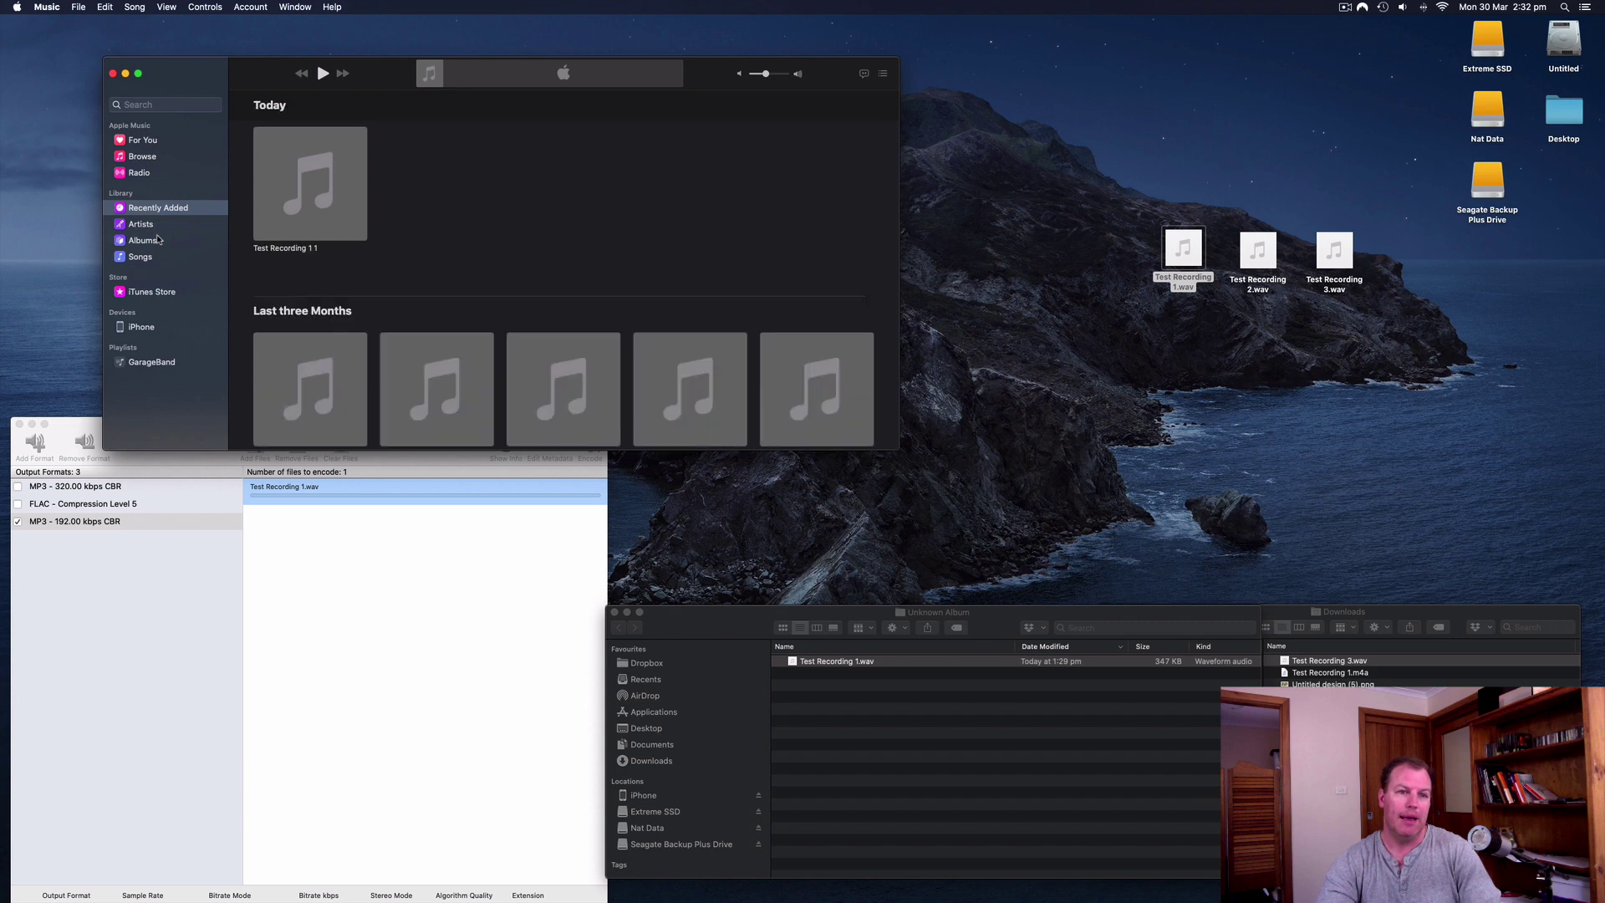
Create an MP3 version of the newly added Test Recording 1 1 song and close the Unknown Album folder window
{"action": "mouse_move", "coordinate": [339, 200]}
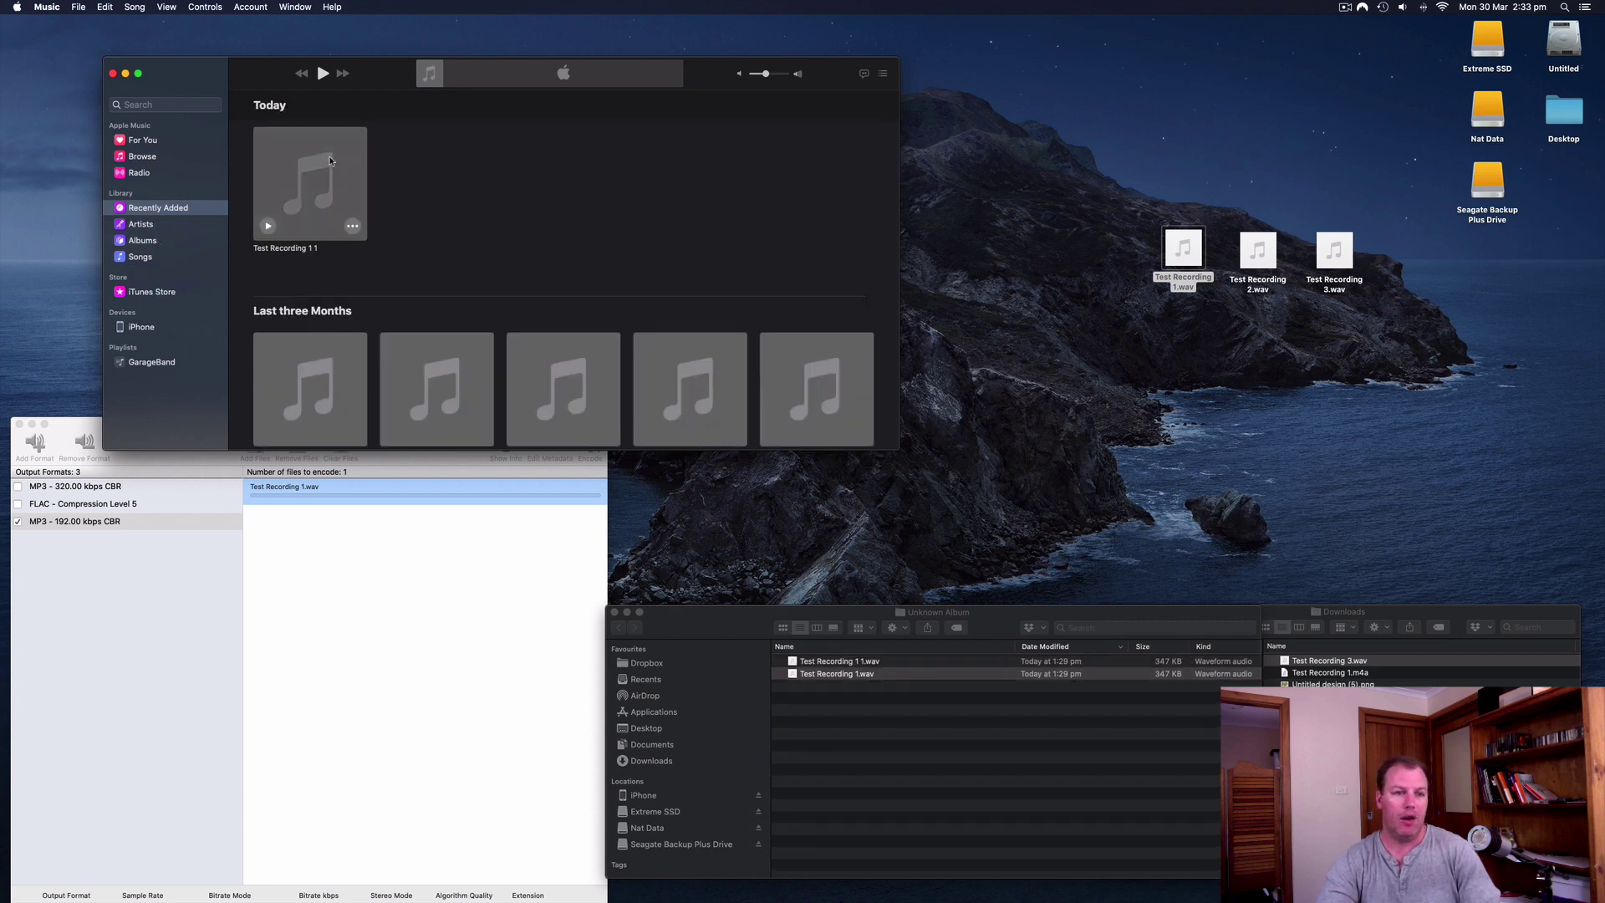
{"action": "left_click", "coordinate": [330, 159]}
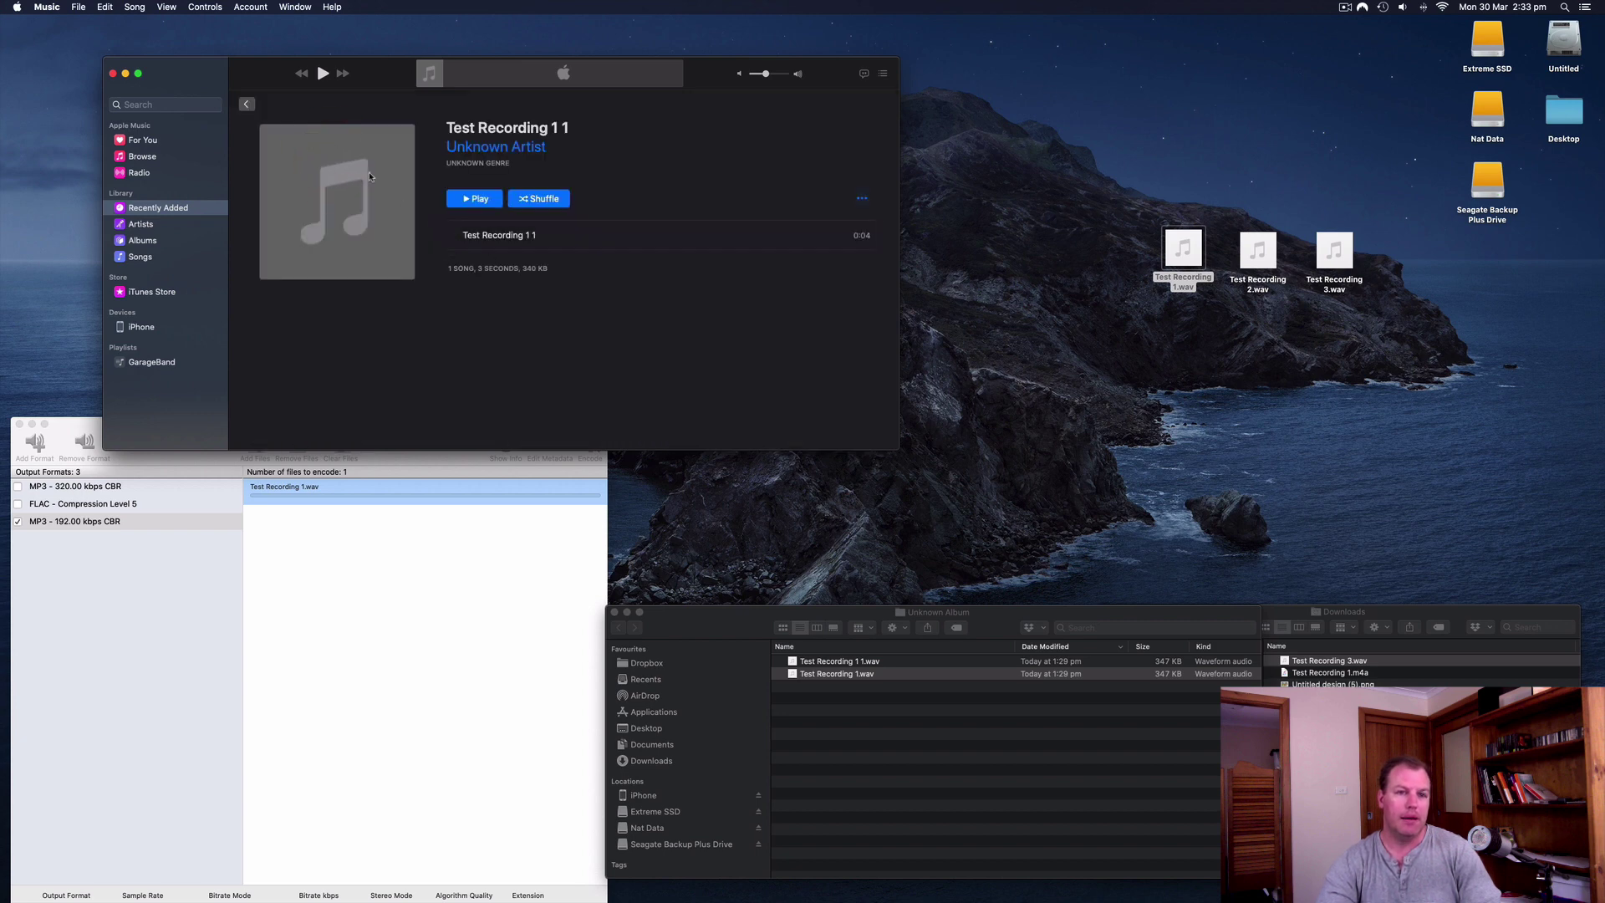
{"action": "left_click", "coordinate": [558, 239]}
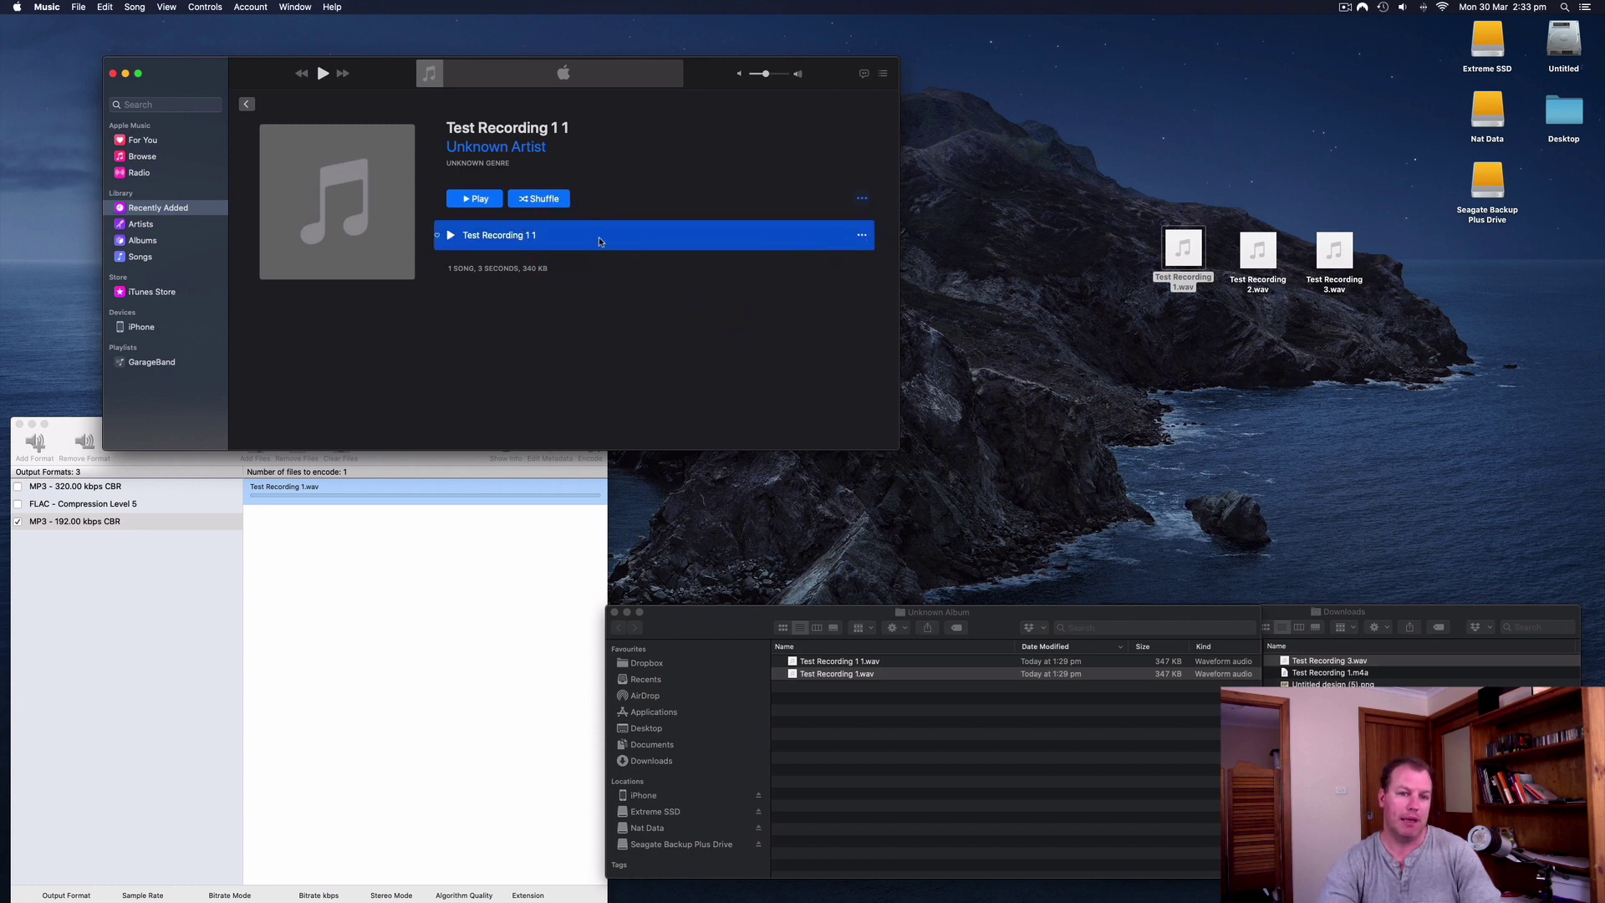
{"action": "left_click", "coordinate": [83, 10]}
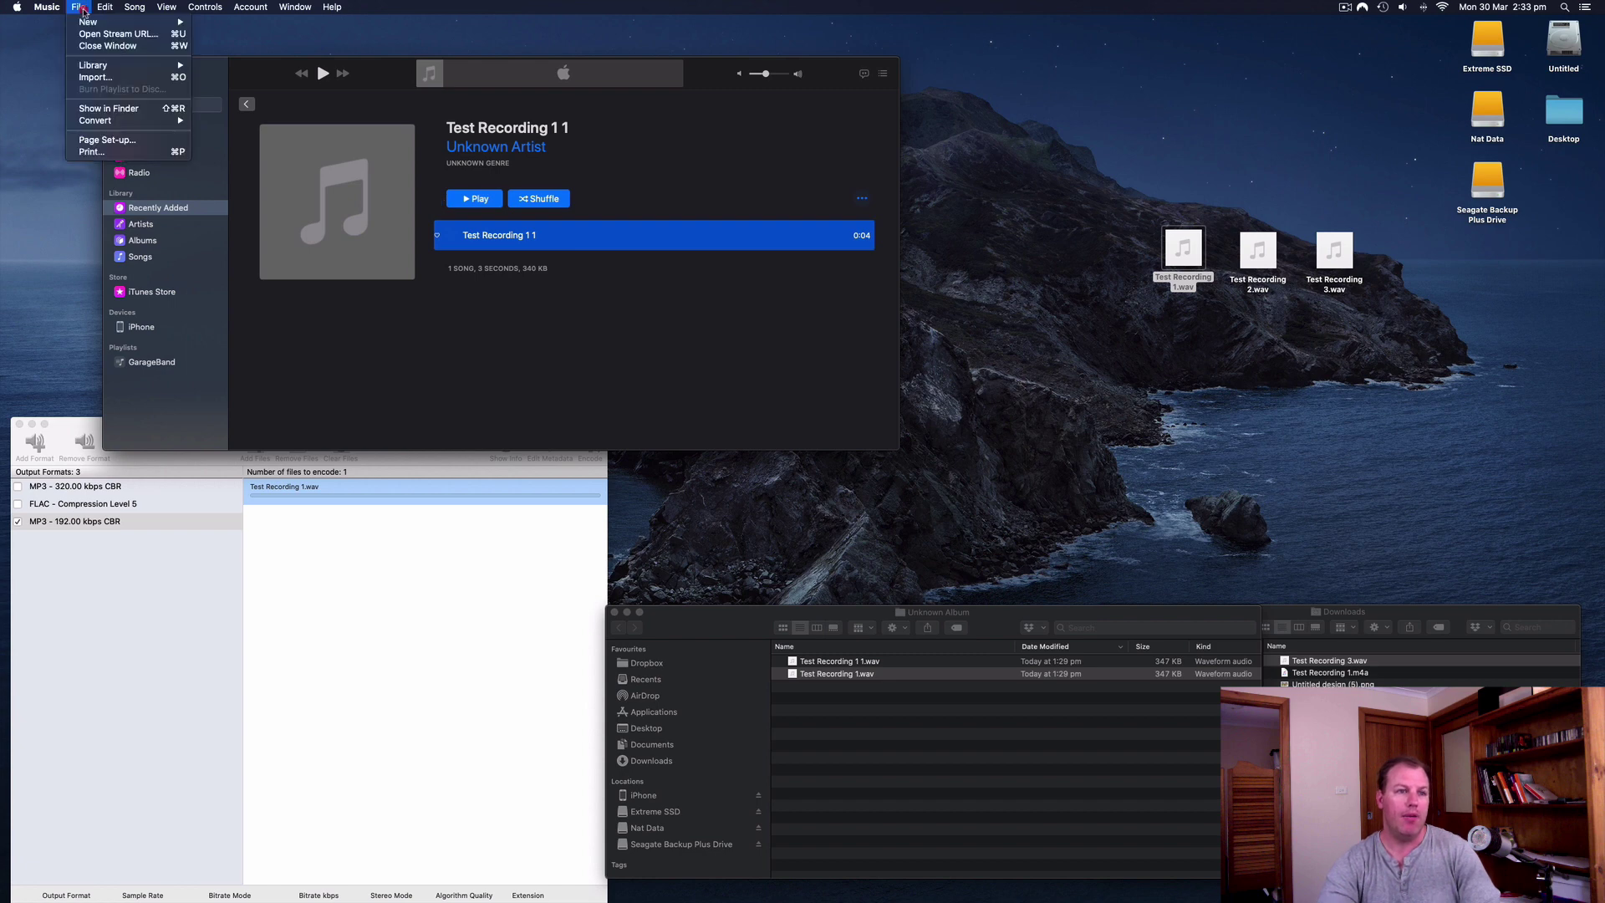
{"action": "mouse_move", "coordinate": [106, 124]}
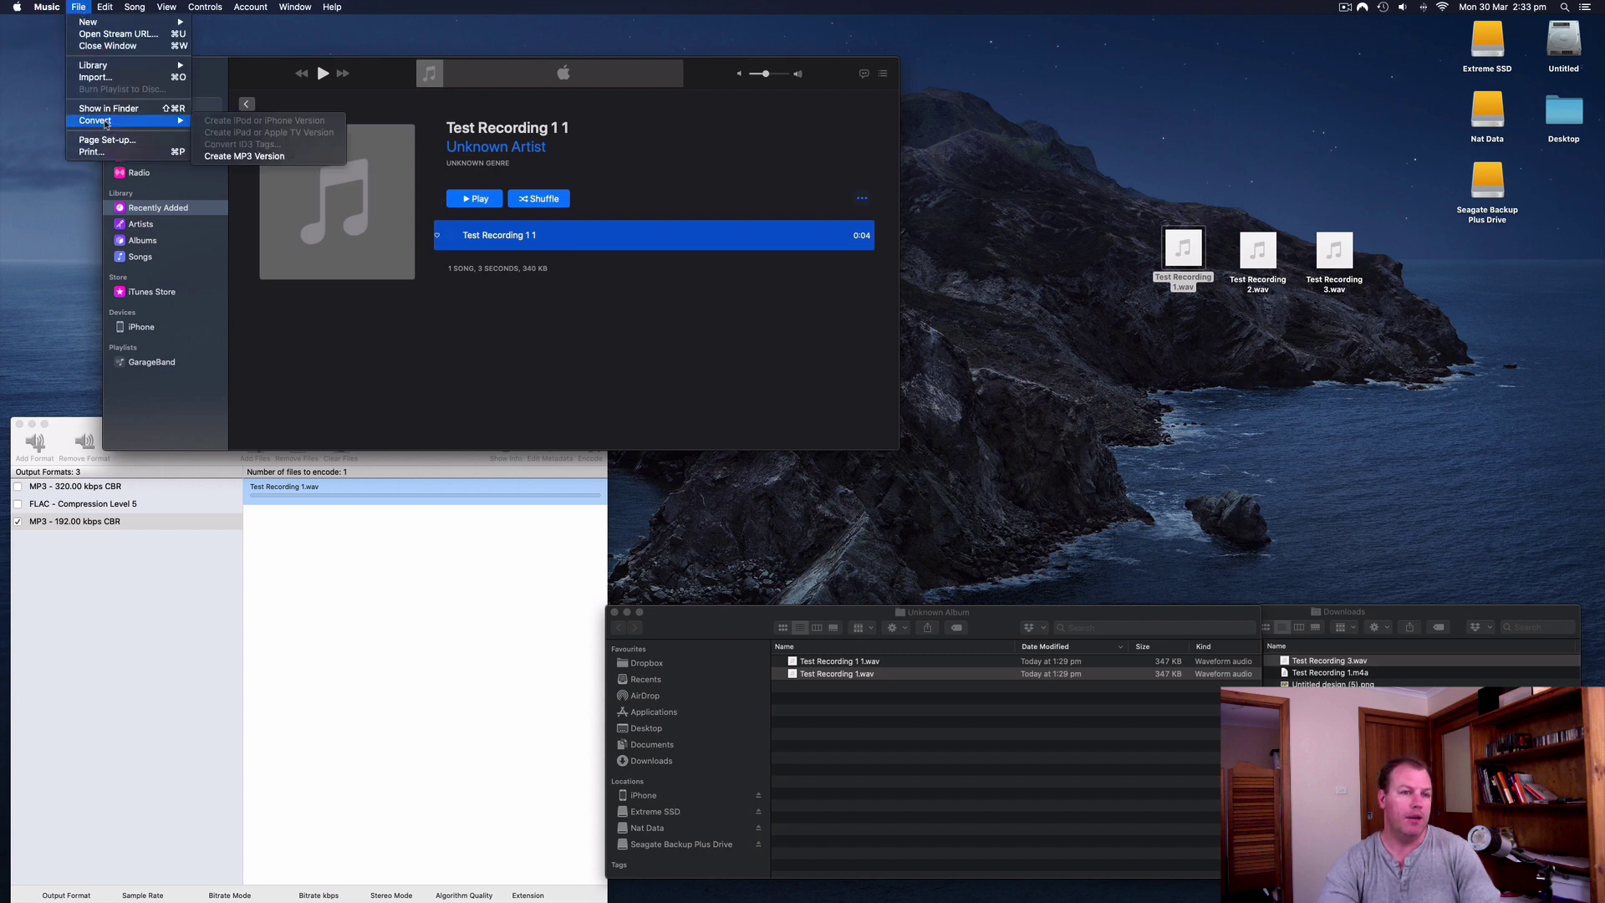
{"action": "left_click", "coordinate": [260, 157]}
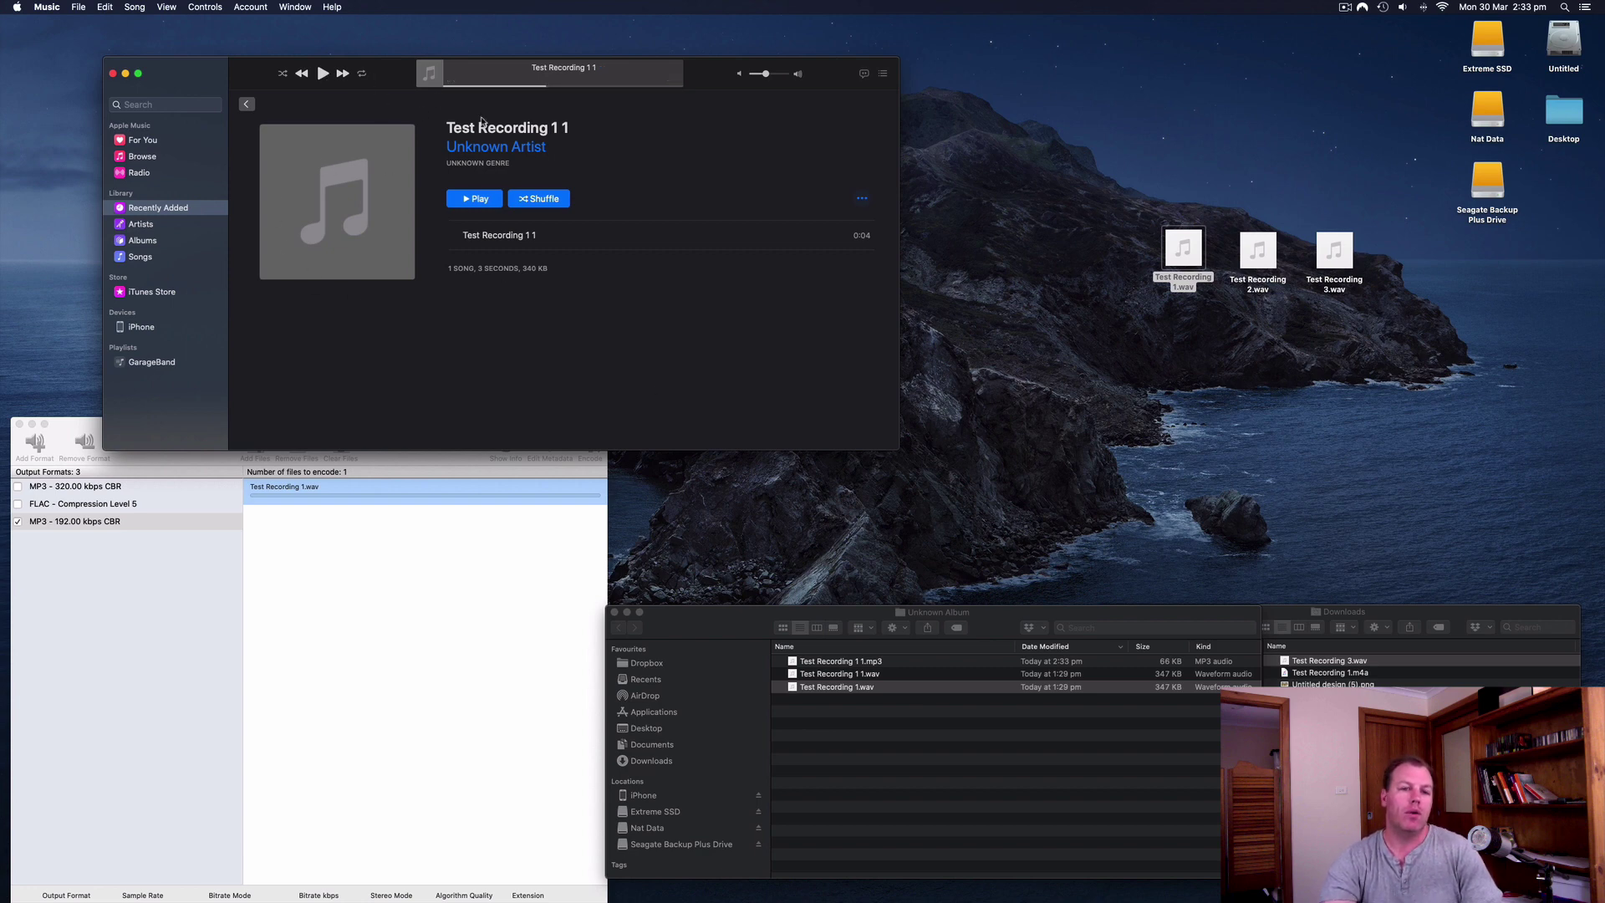
{"action": "left_click", "coordinate": [614, 612]}
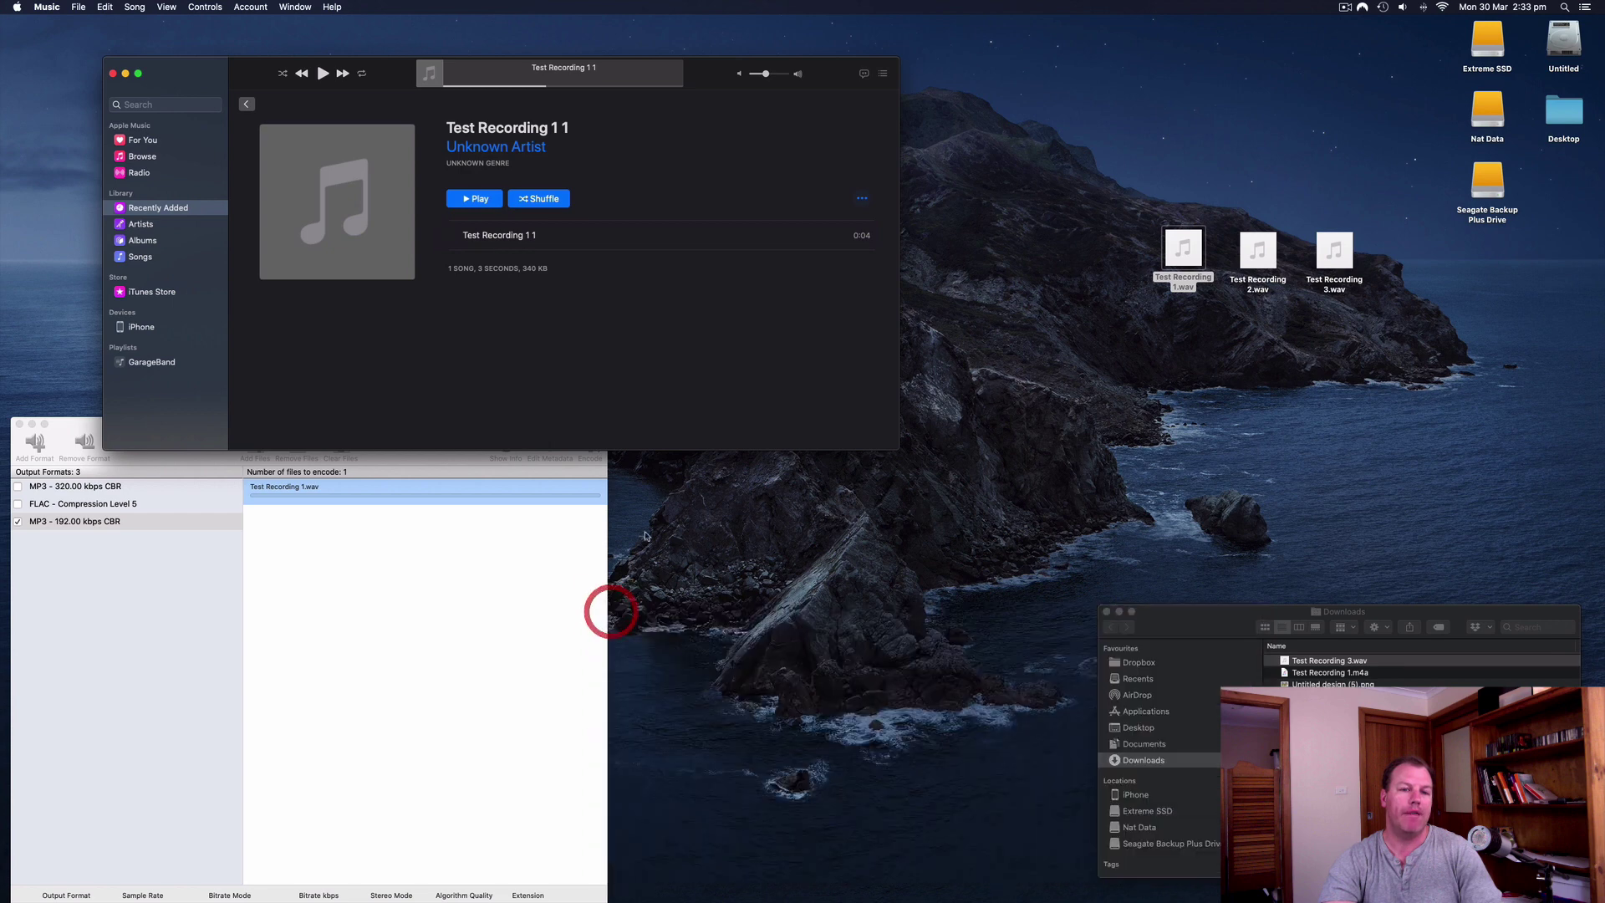
Show the Test Recording 1 1 song's file in Finder and move the Unknown Album window up over the Music window
{"action": "right_click", "coordinate": [521, 233]}
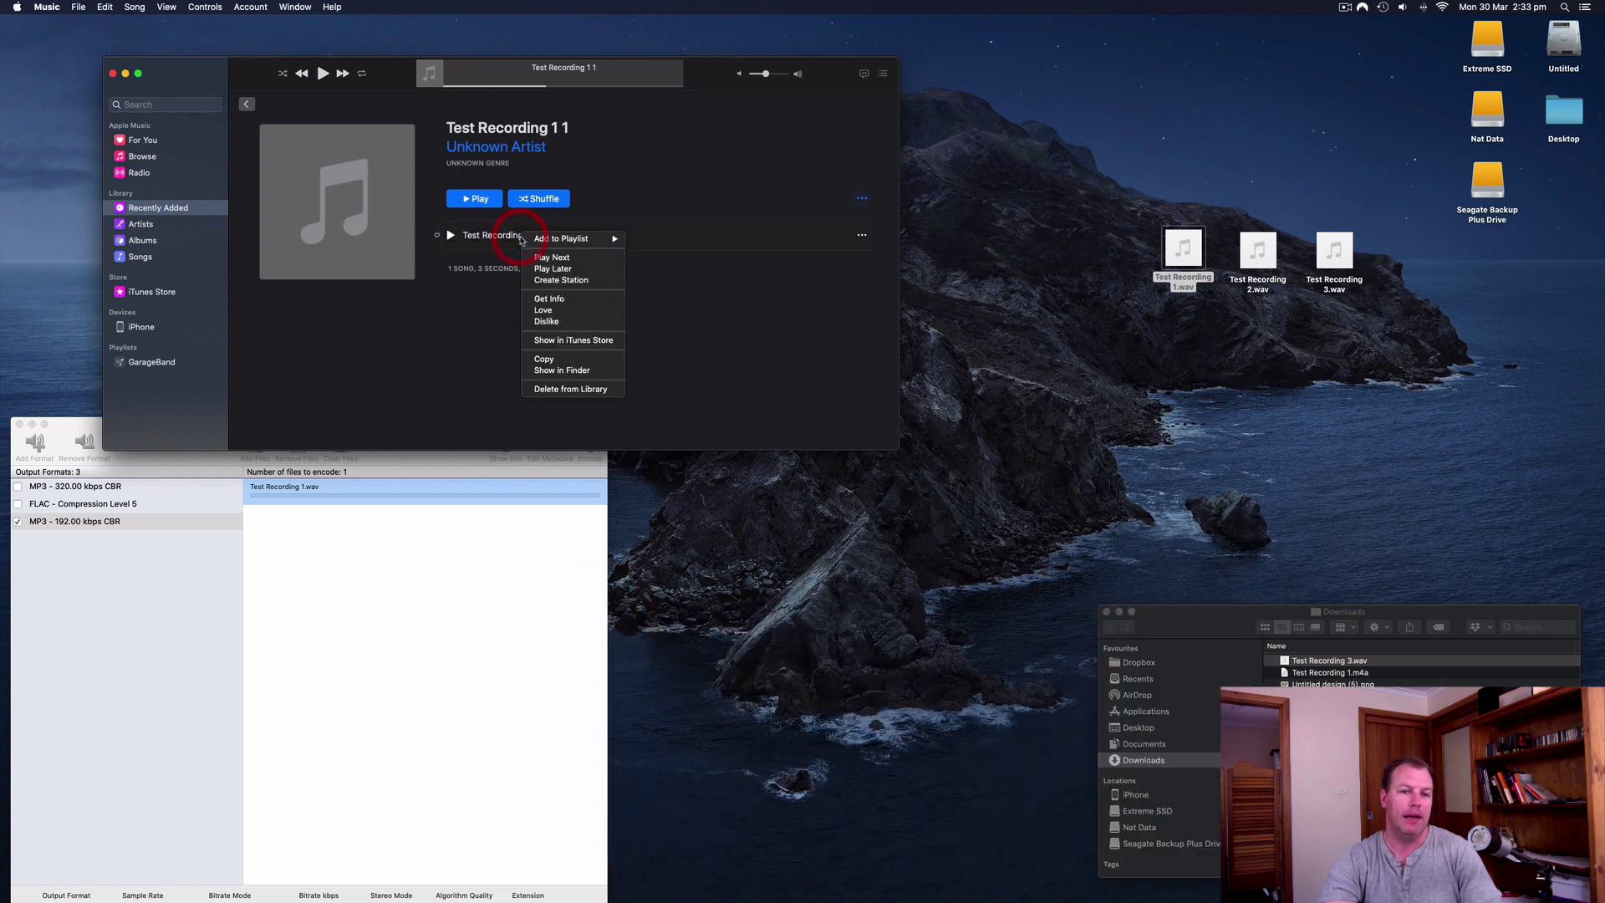
{"action": "left_click", "coordinate": [576, 370]}
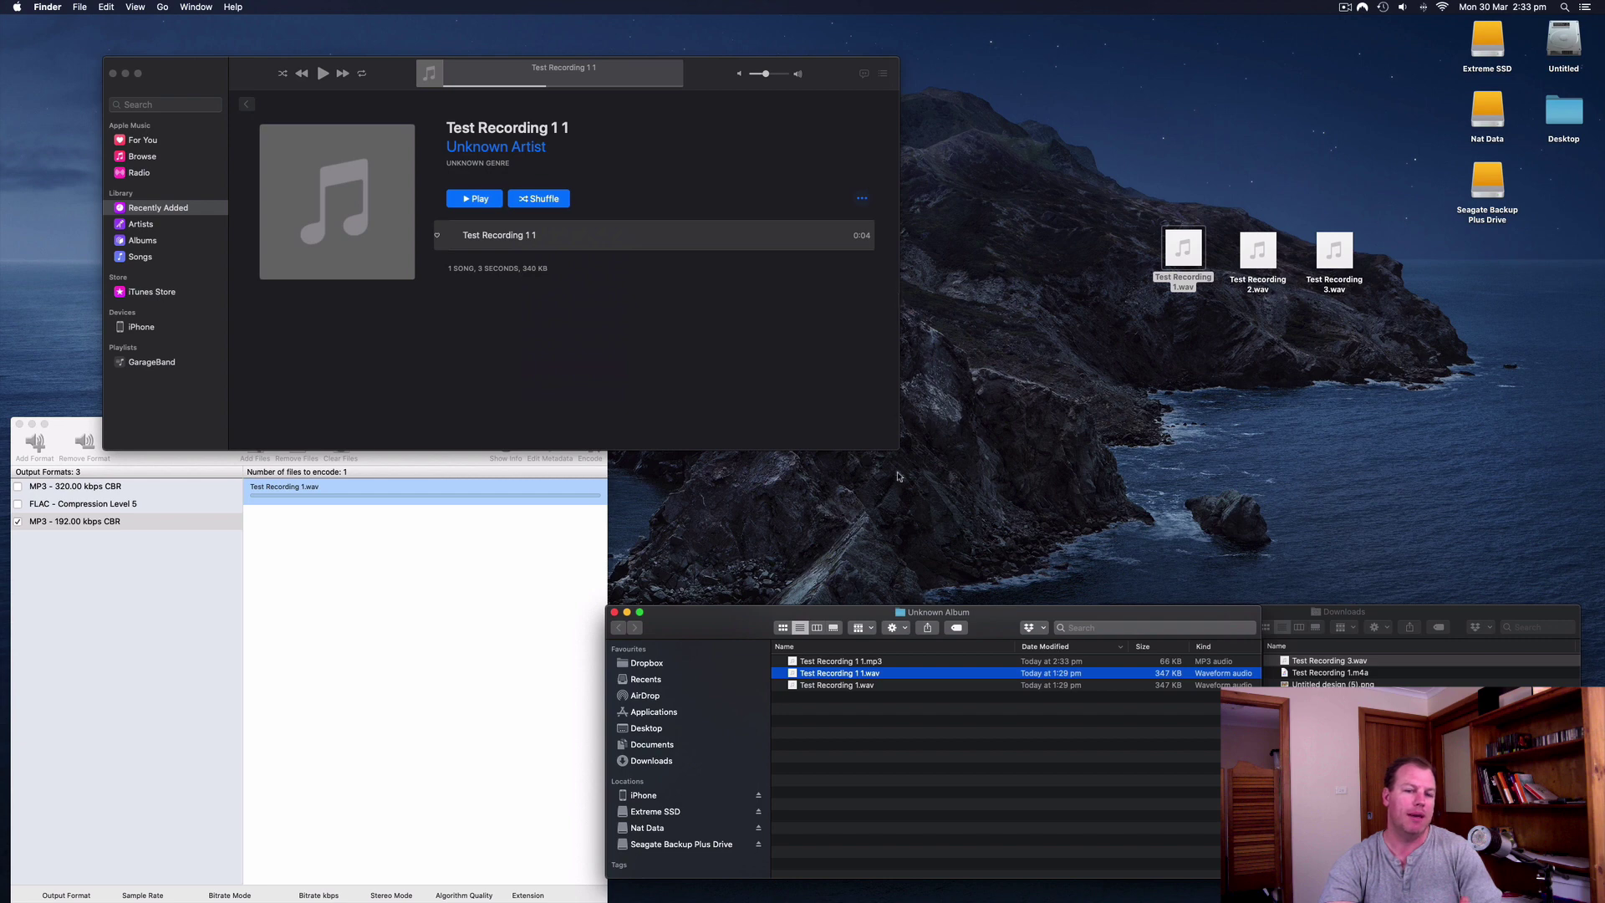
{"action": "left_click_drag", "start_coordinate": [724, 627], "coordinate": [635, 319]}
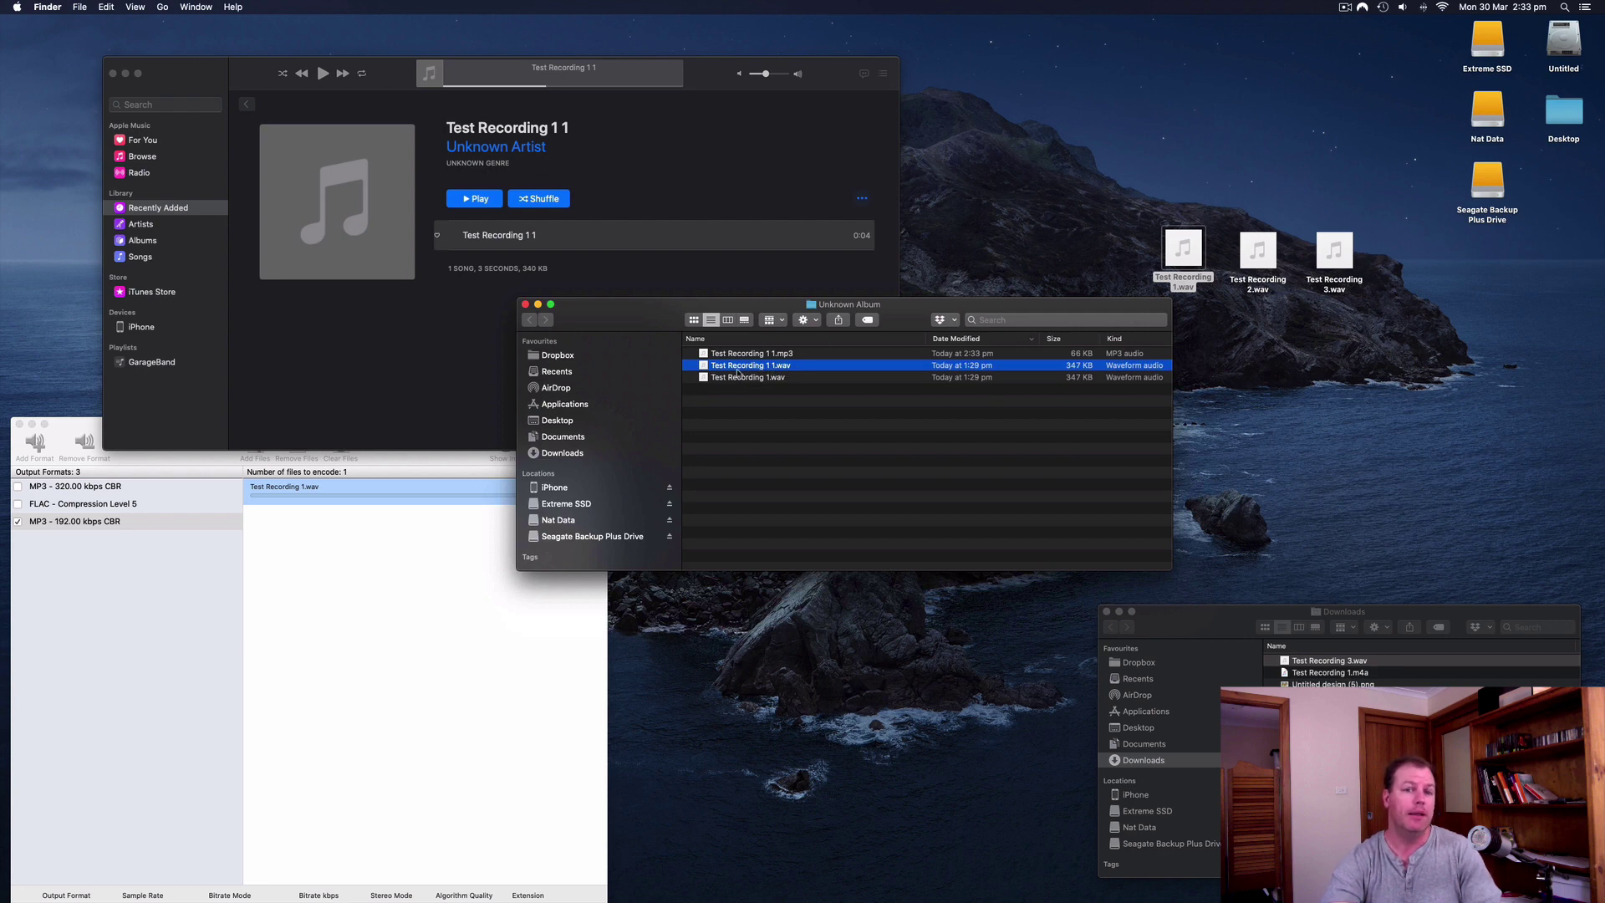
Delete all three Test Recording files from the Unknown Album folder
{"action": "left_click", "coordinate": [783, 354]}
{"action": "left_click", "coordinate": [779, 365]}
{"action": "left_click_drag", "start_coordinate": [779, 354], "coordinate": [826, 464]}
{"action": "left_click", "coordinate": [790, 399]}
{"action": "left_click_drag", "start_coordinate": [790, 399], "coordinate": [782, 351]}
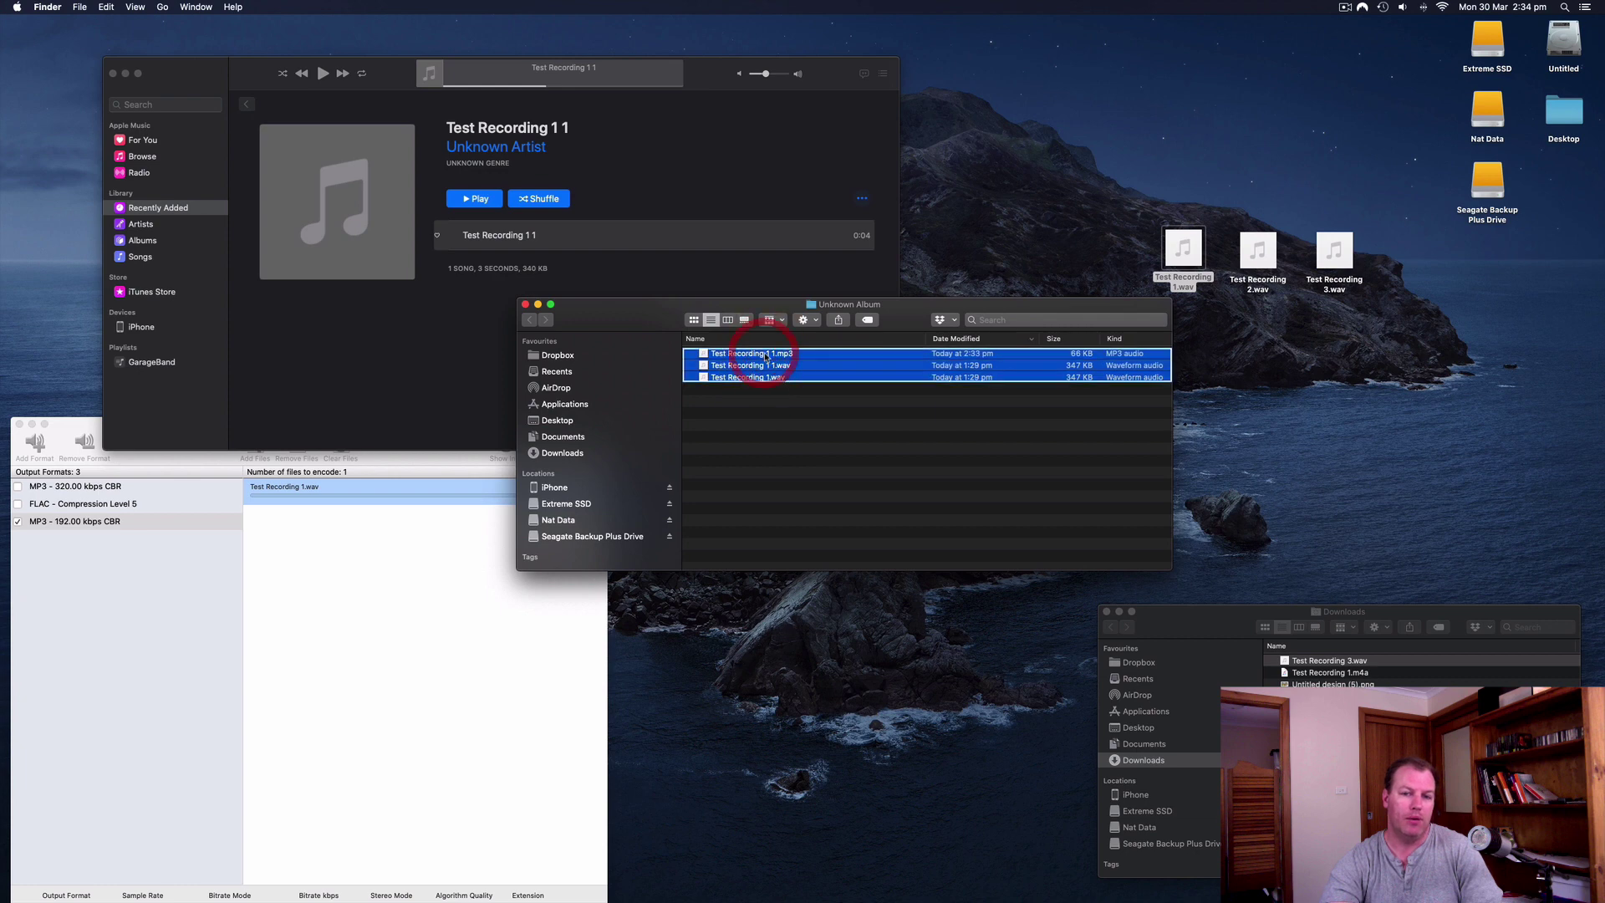
{"action": "right_click", "coordinate": [766, 352]}
{"action": "left_click", "coordinate": [806, 409]}
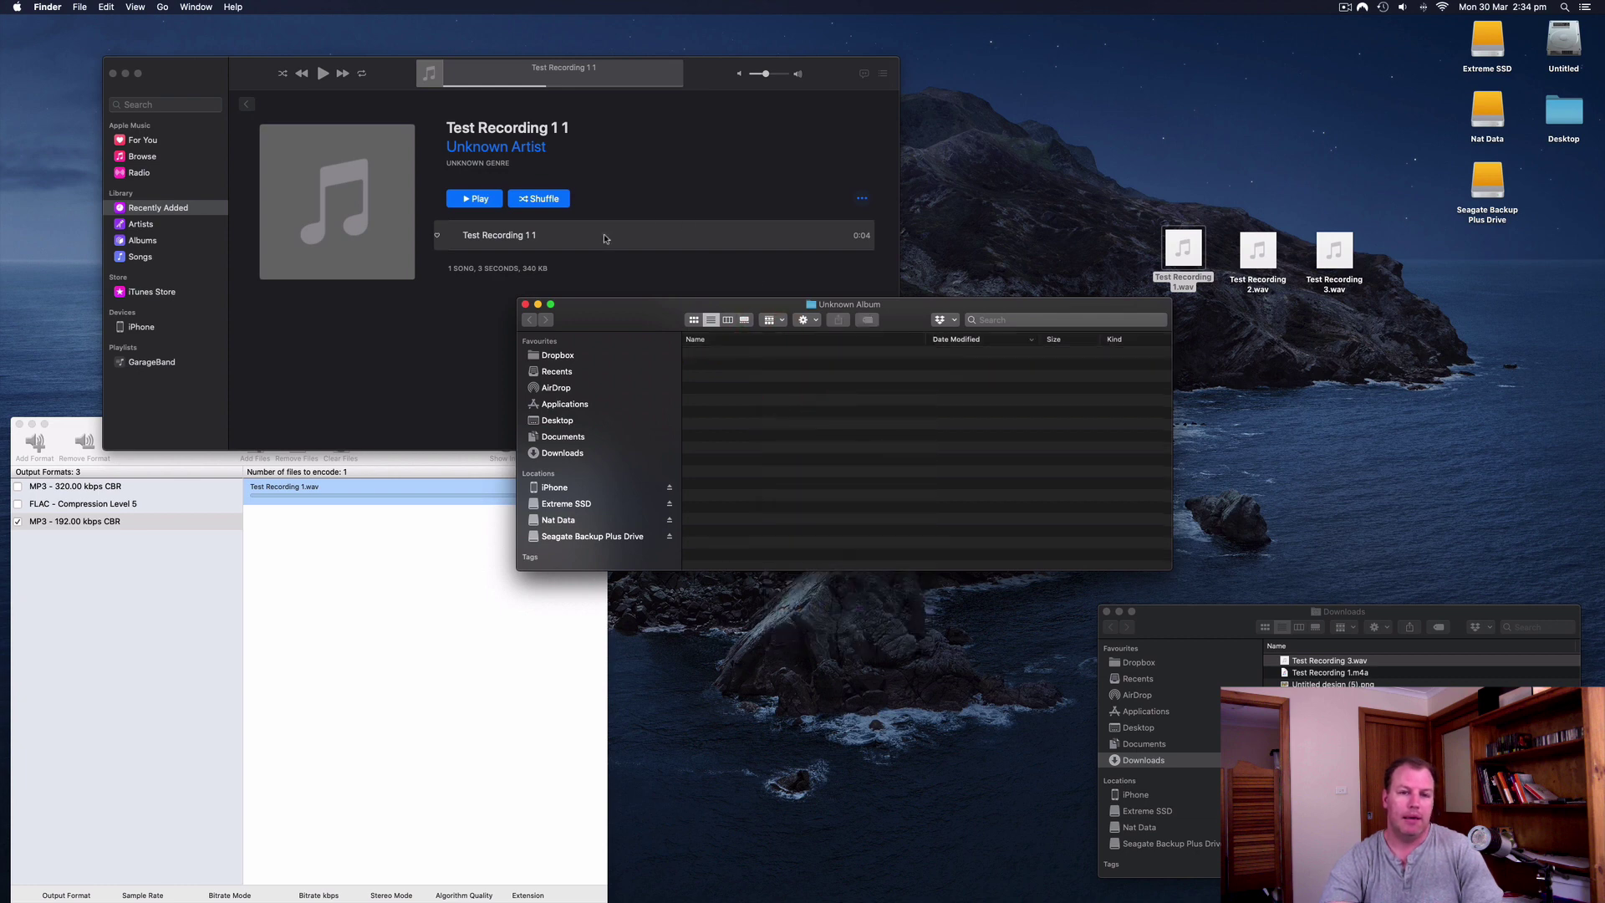
Delete both Test Recording 1 1 entries from the Music library
{"action": "left_click", "coordinate": [485, 236]}
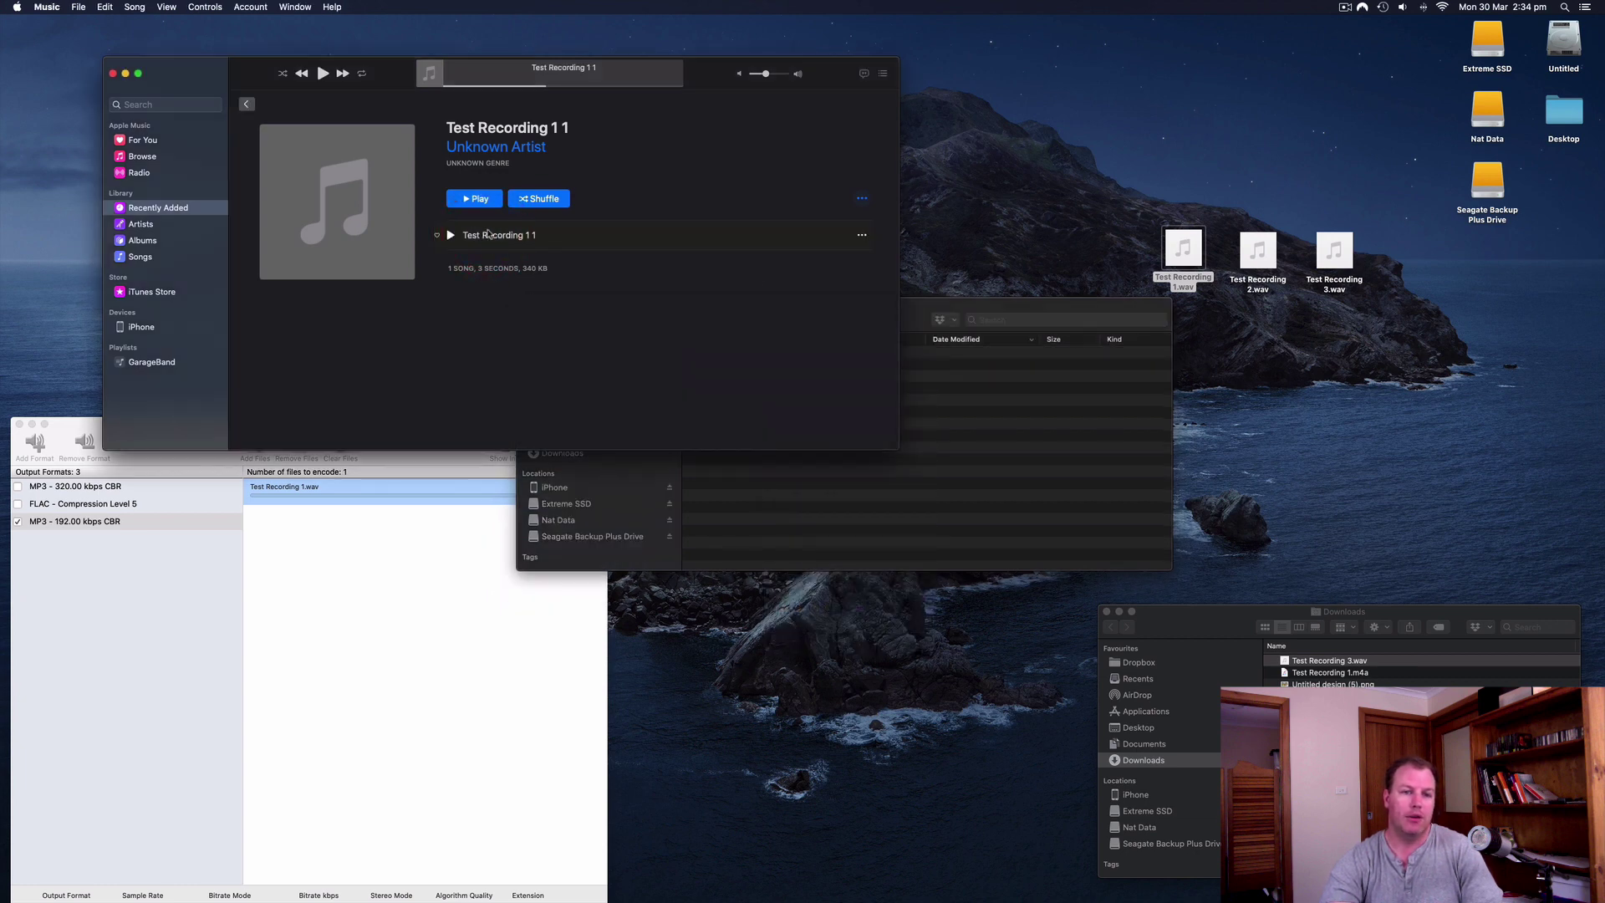
{"action": "right_click", "coordinate": [295, 141]}
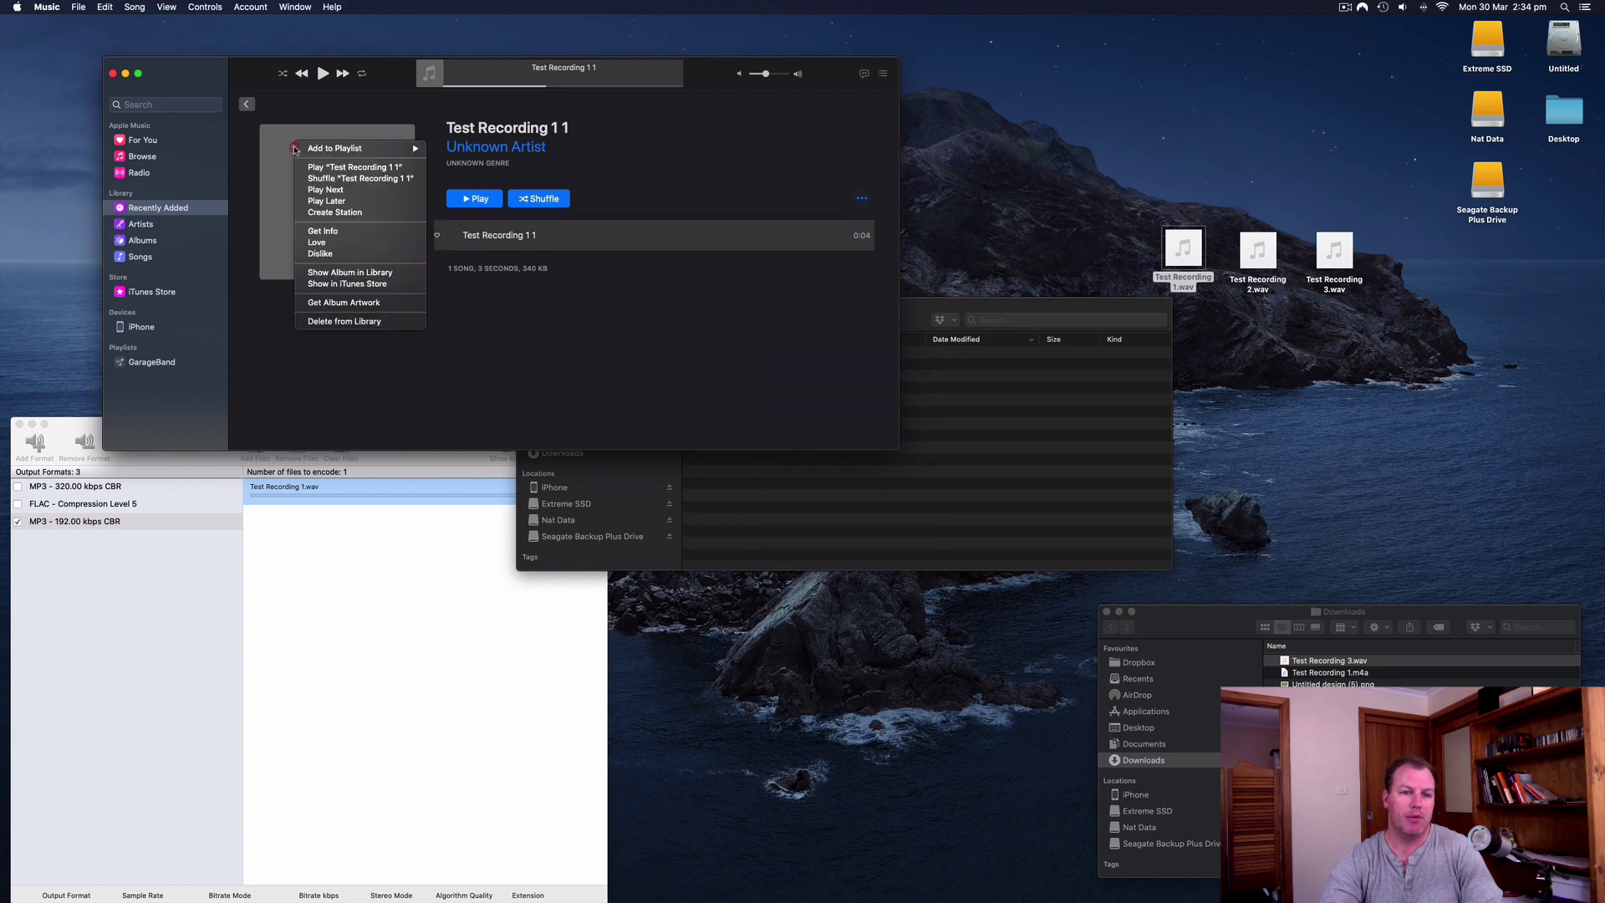
{"action": "left_click", "coordinate": [348, 320]}
{"action": "left_click", "coordinate": [891, 316]}
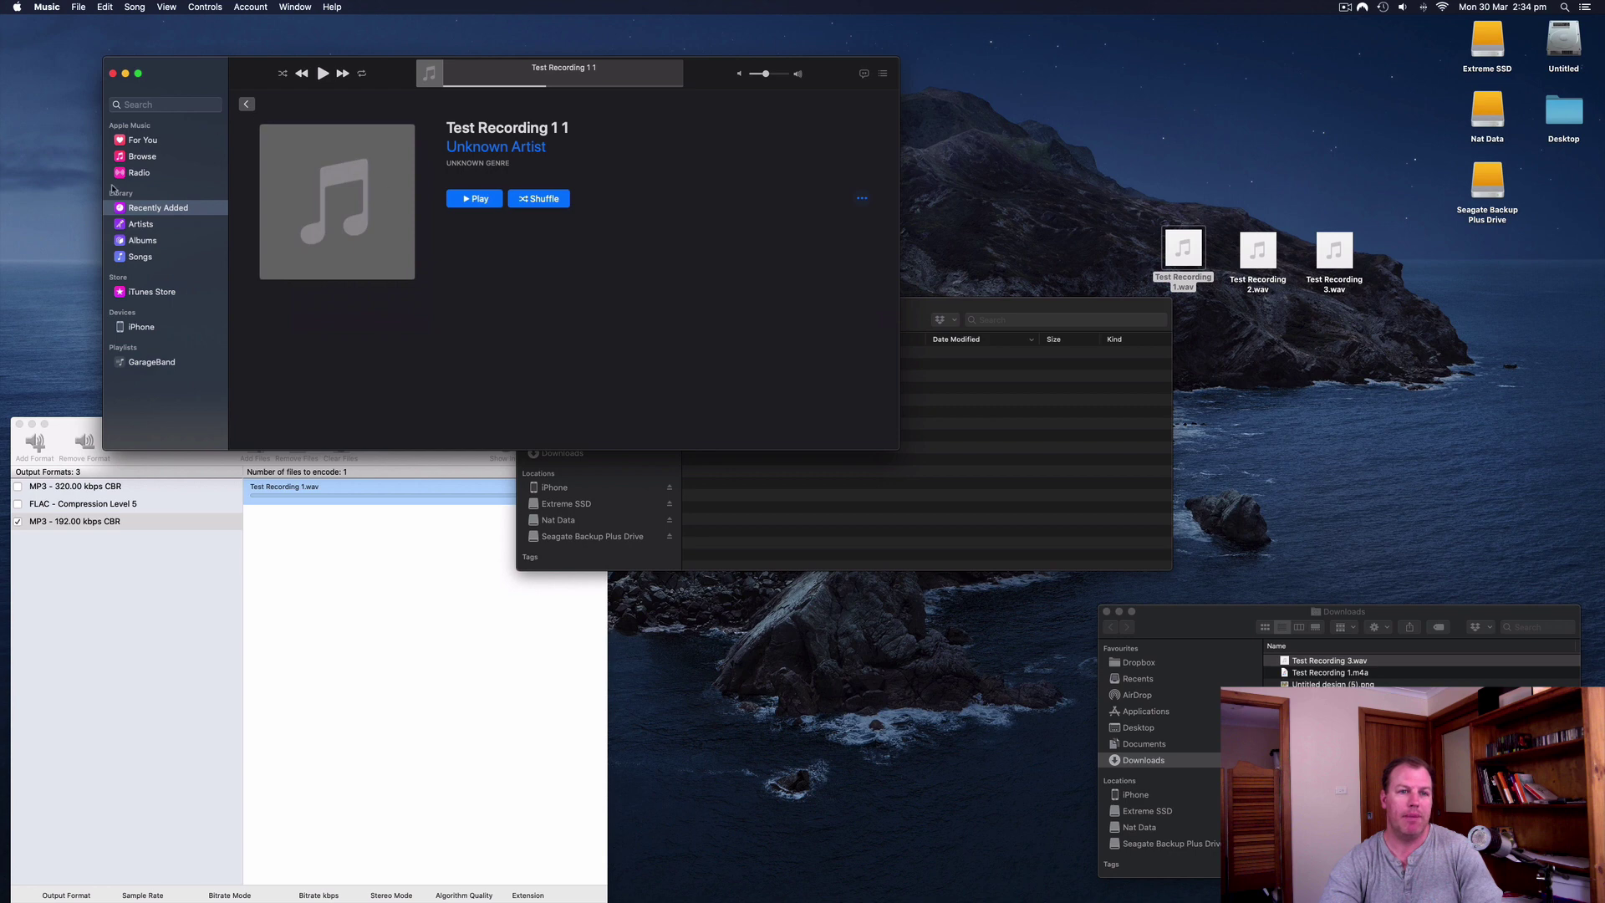
{"action": "left_click", "coordinate": [246, 103]}
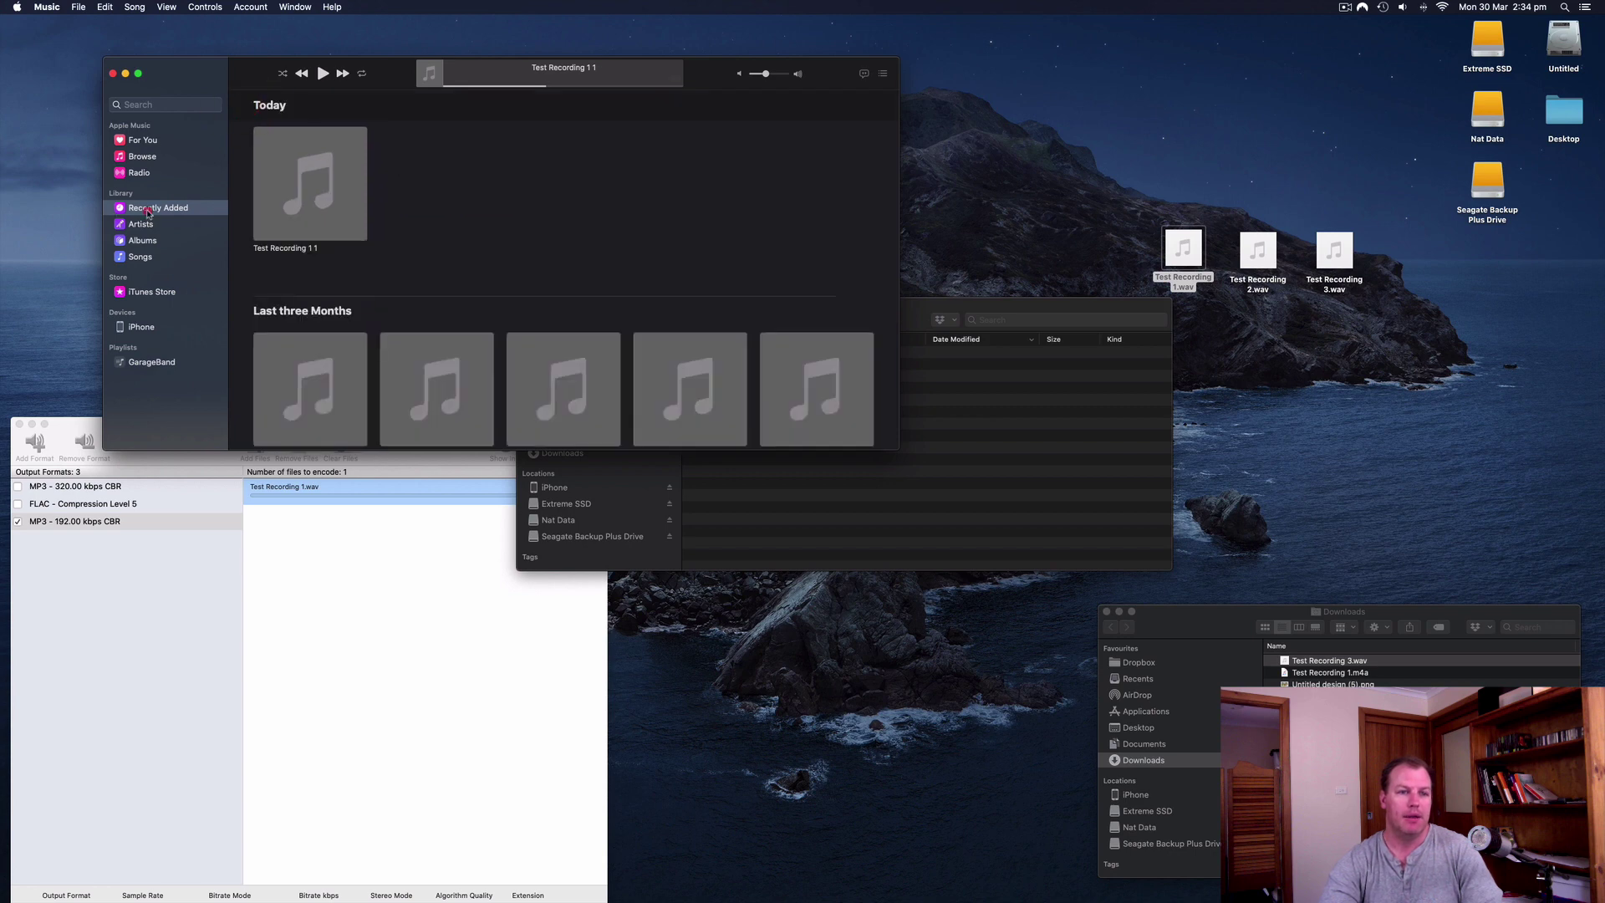
{"action": "right_click", "coordinate": [340, 168]}
{"action": "left_click", "coordinate": [412, 336]}
{"action": "left_click", "coordinate": [901, 319]}
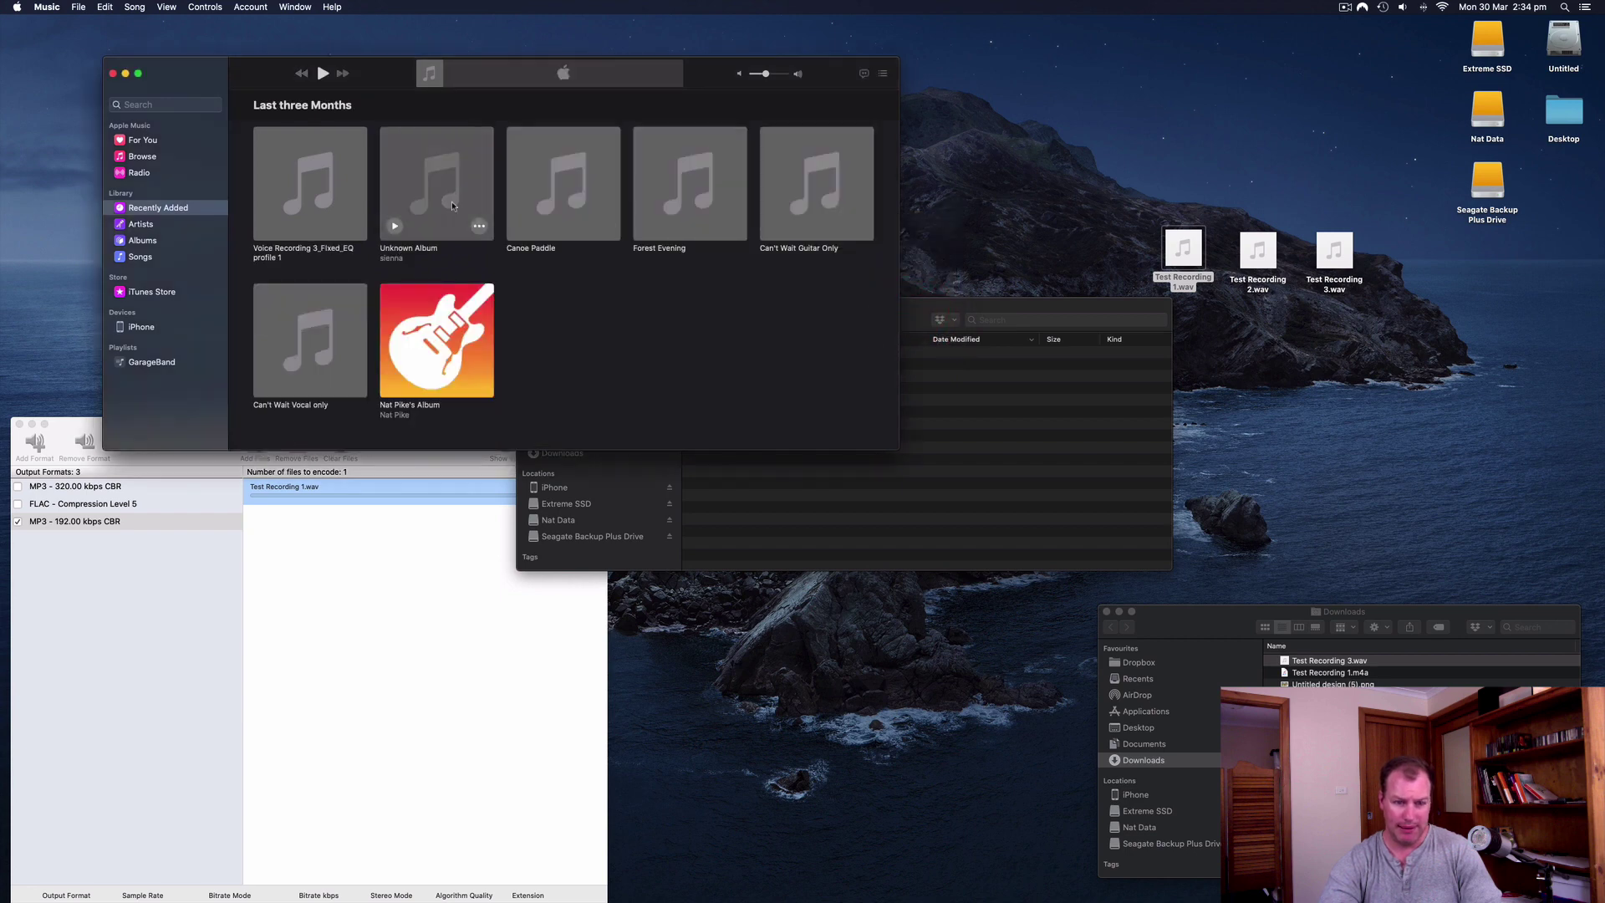
Add Test Recording 1.wav, Test Recording 2.wav and Test Recording 3.wav from the desktop to the Music library together
{"action": "left_click", "coordinate": [1191, 155]}
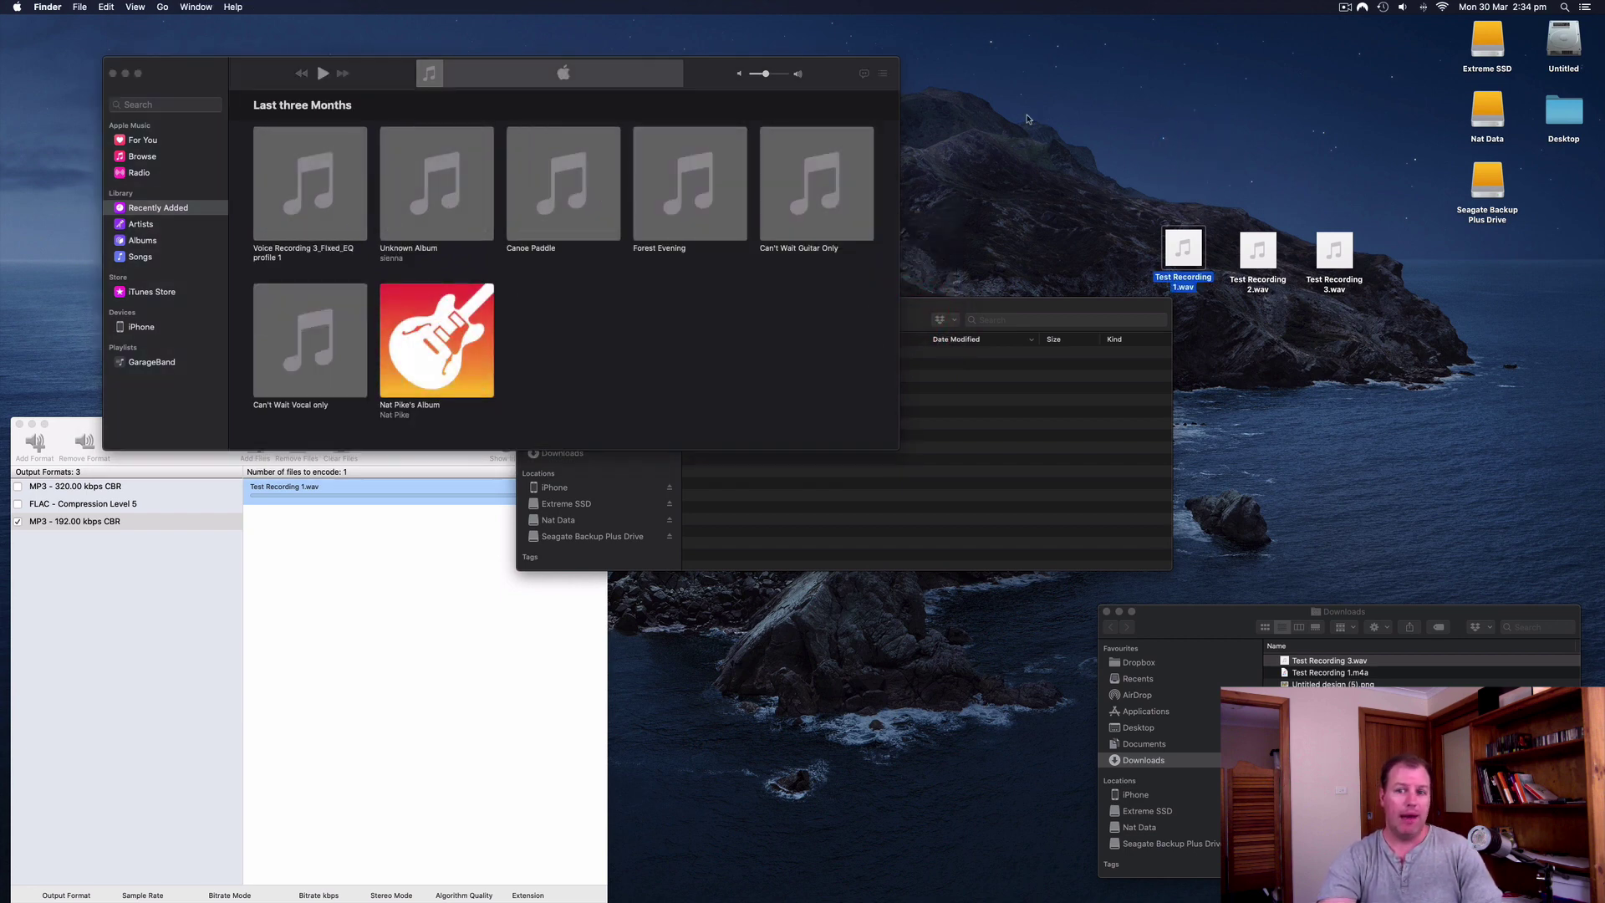
{"action": "left_click_drag", "start_coordinate": [1124, 160], "coordinate": [1349, 269]}
{"action": "mouse_move", "coordinate": [1193, 237]}
{"action": "left_click", "coordinate": [1218, 204]}
{"action": "left_click_drag", "start_coordinate": [1384, 252], "coordinate": [159, 214]}
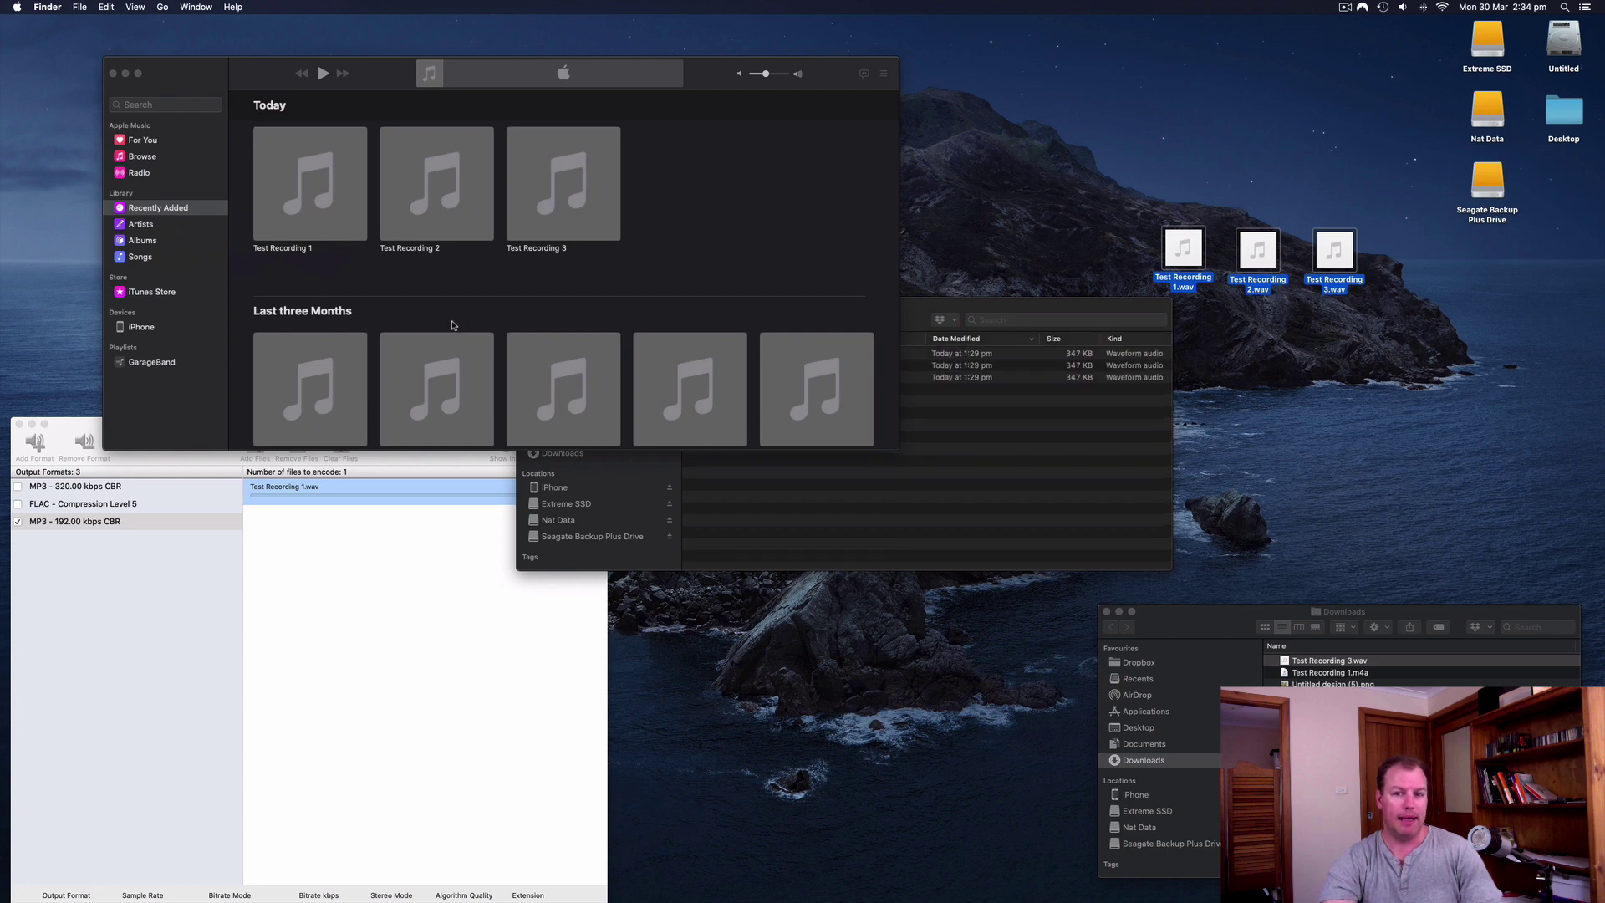
Create MP3 versions of Test Recording 1, 2 and 3 in the Music library and pause the playback
{"action": "left_click", "coordinate": [915, 311]}
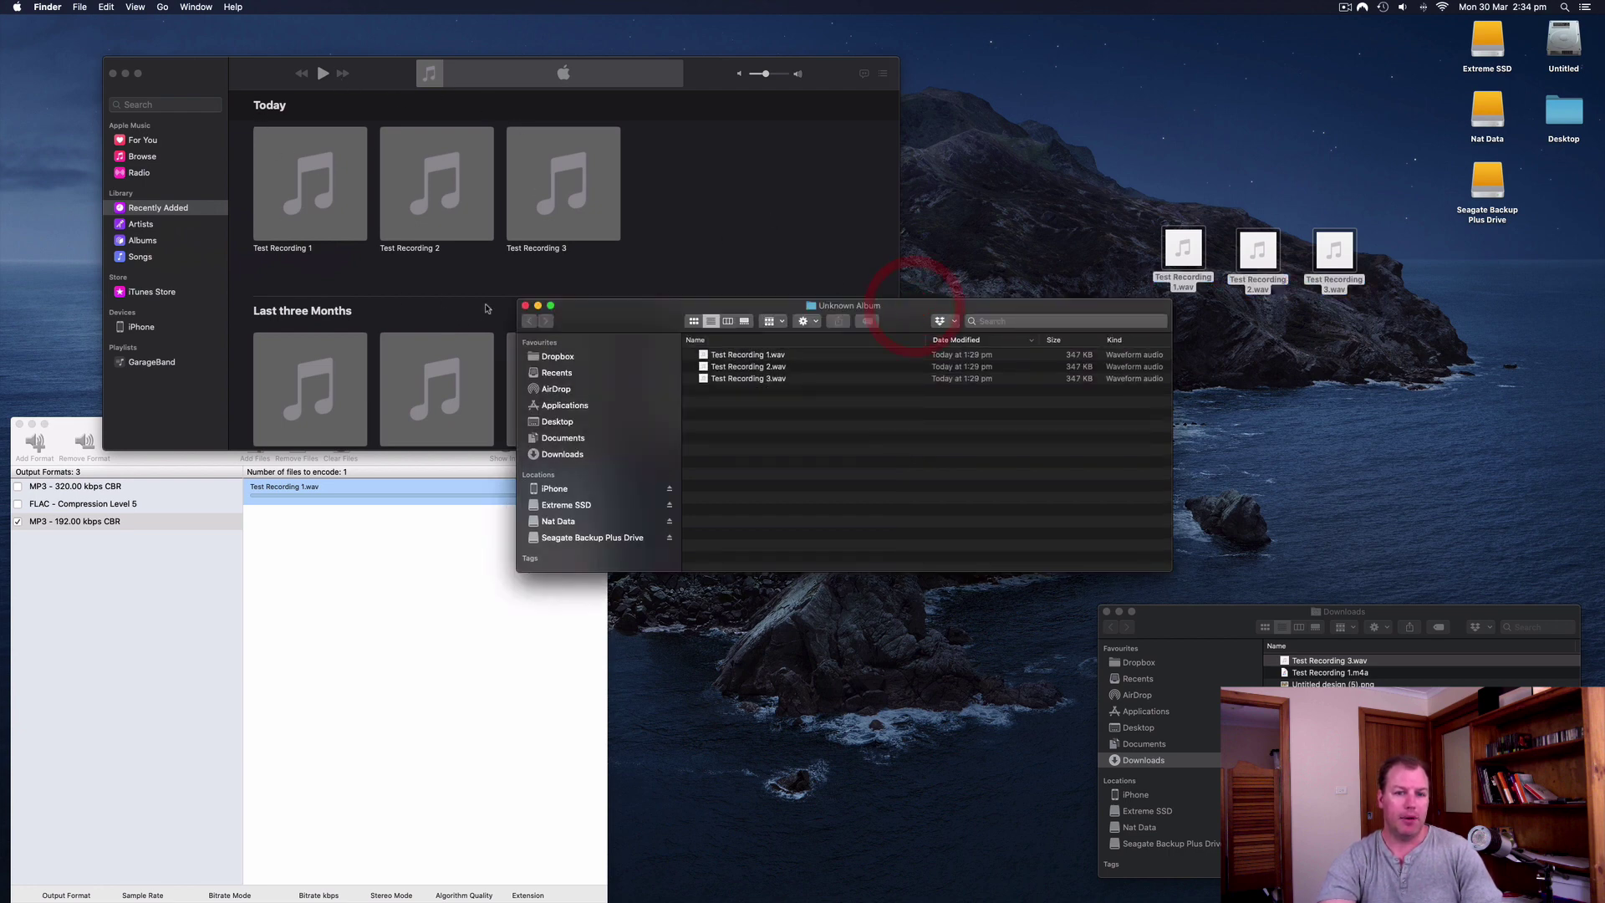
{"action": "left_click", "coordinate": [533, 310]}
{"action": "left_click_drag", "start_coordinate": [787, 205], "coordinate": [317, 177]}
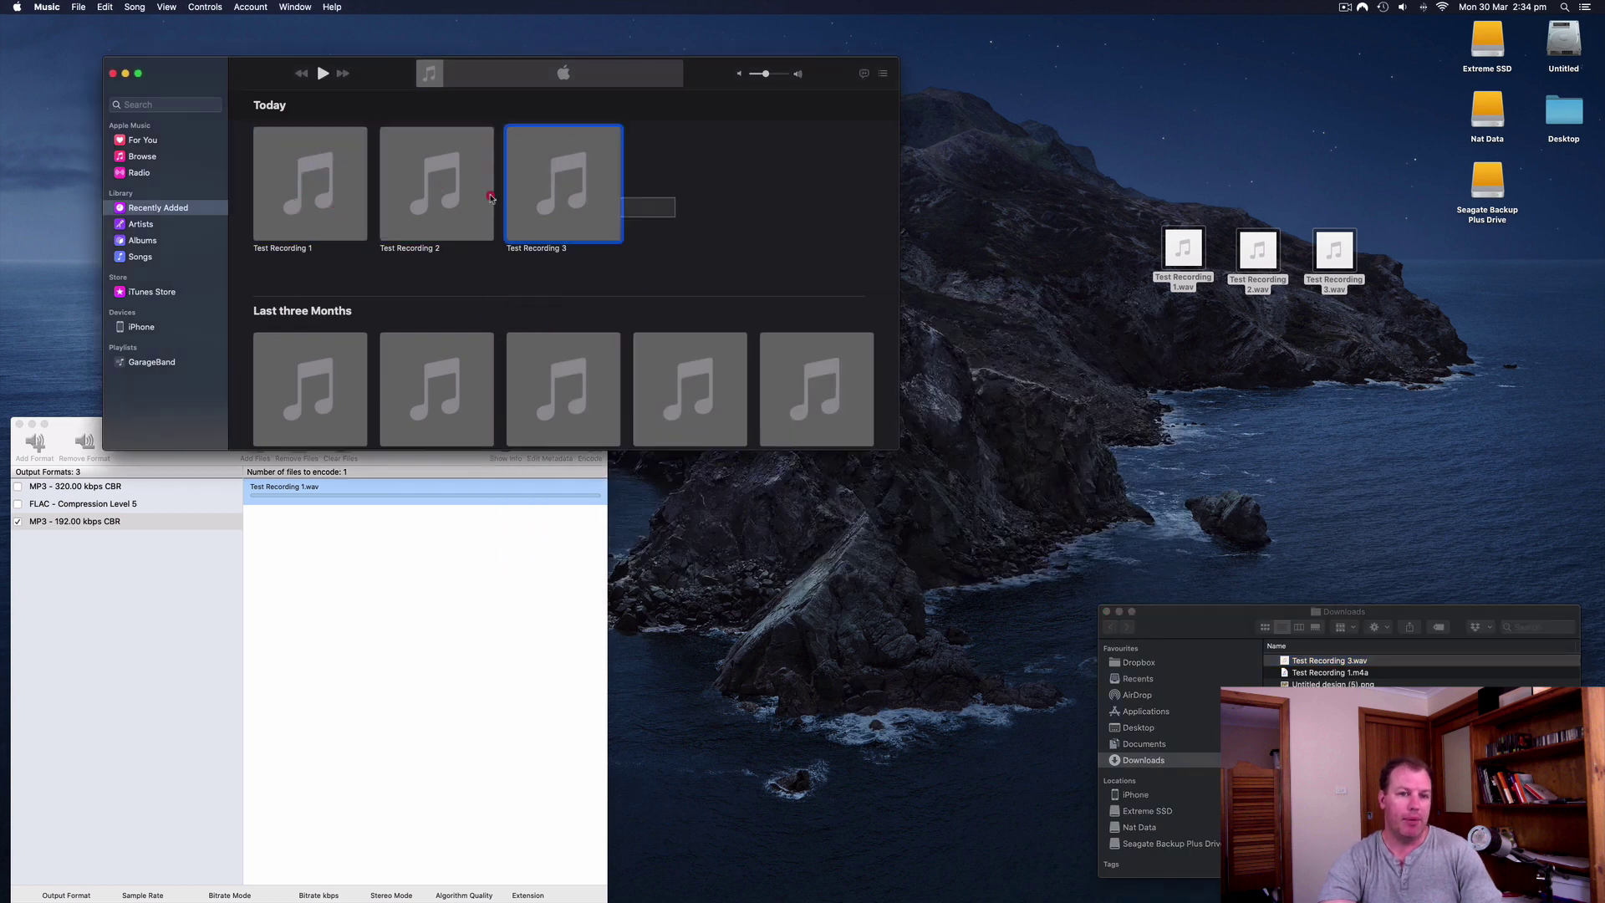
{"action": "left_click", "coordinate": [78, 6]}
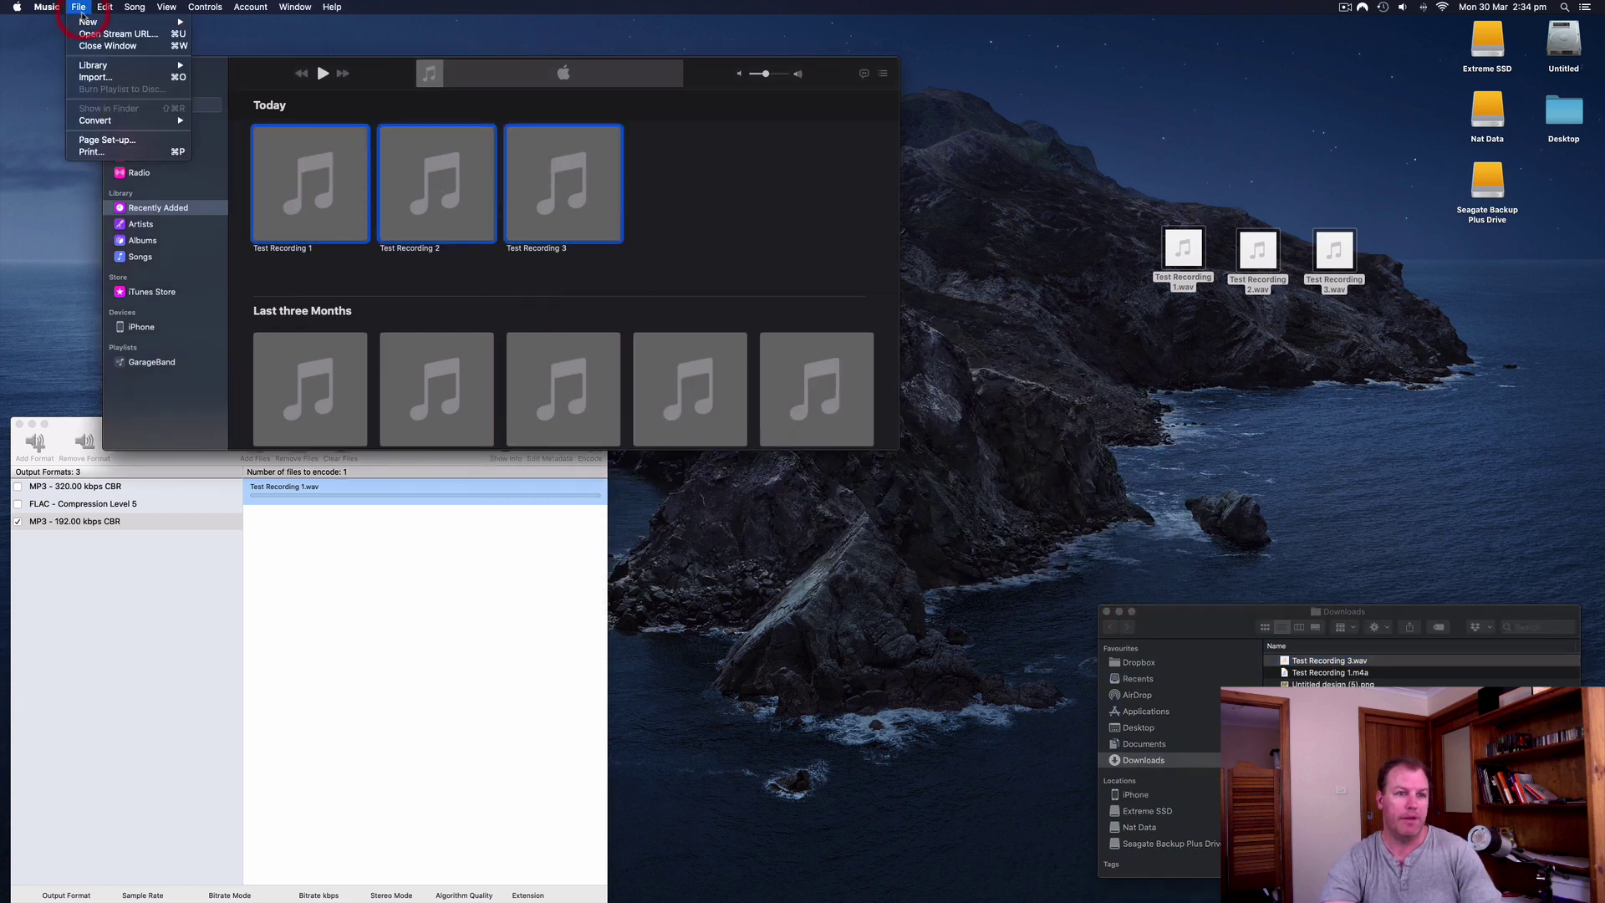
{"action": "mouse_move", "coordinate": [119, 120]}
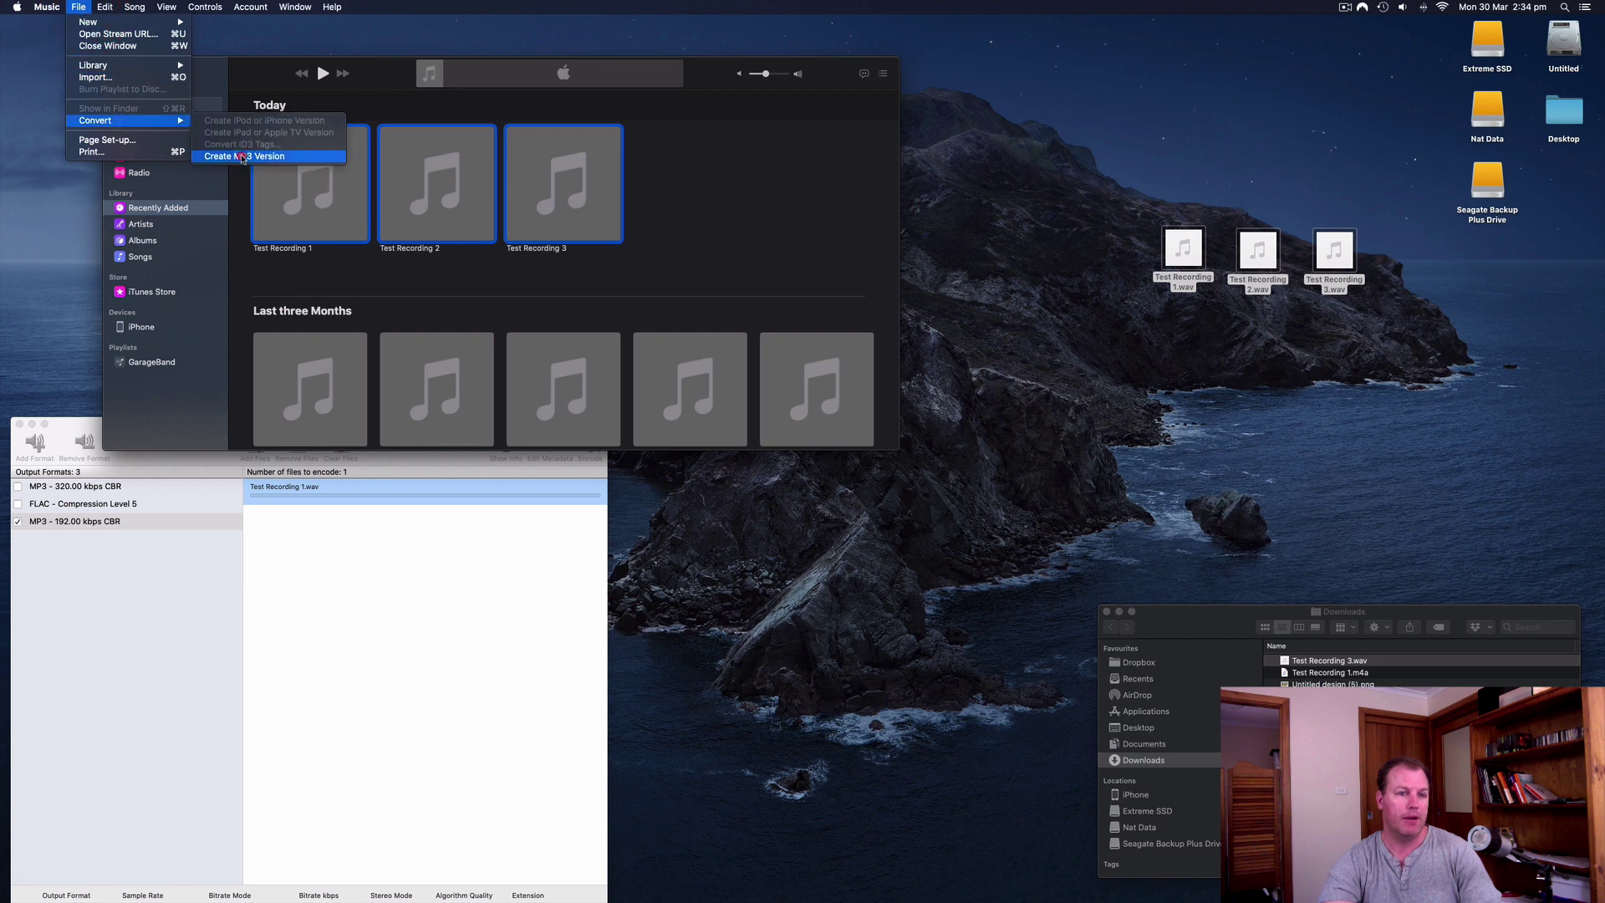
{"action": "left_click", "coordinate": [239, 156]}
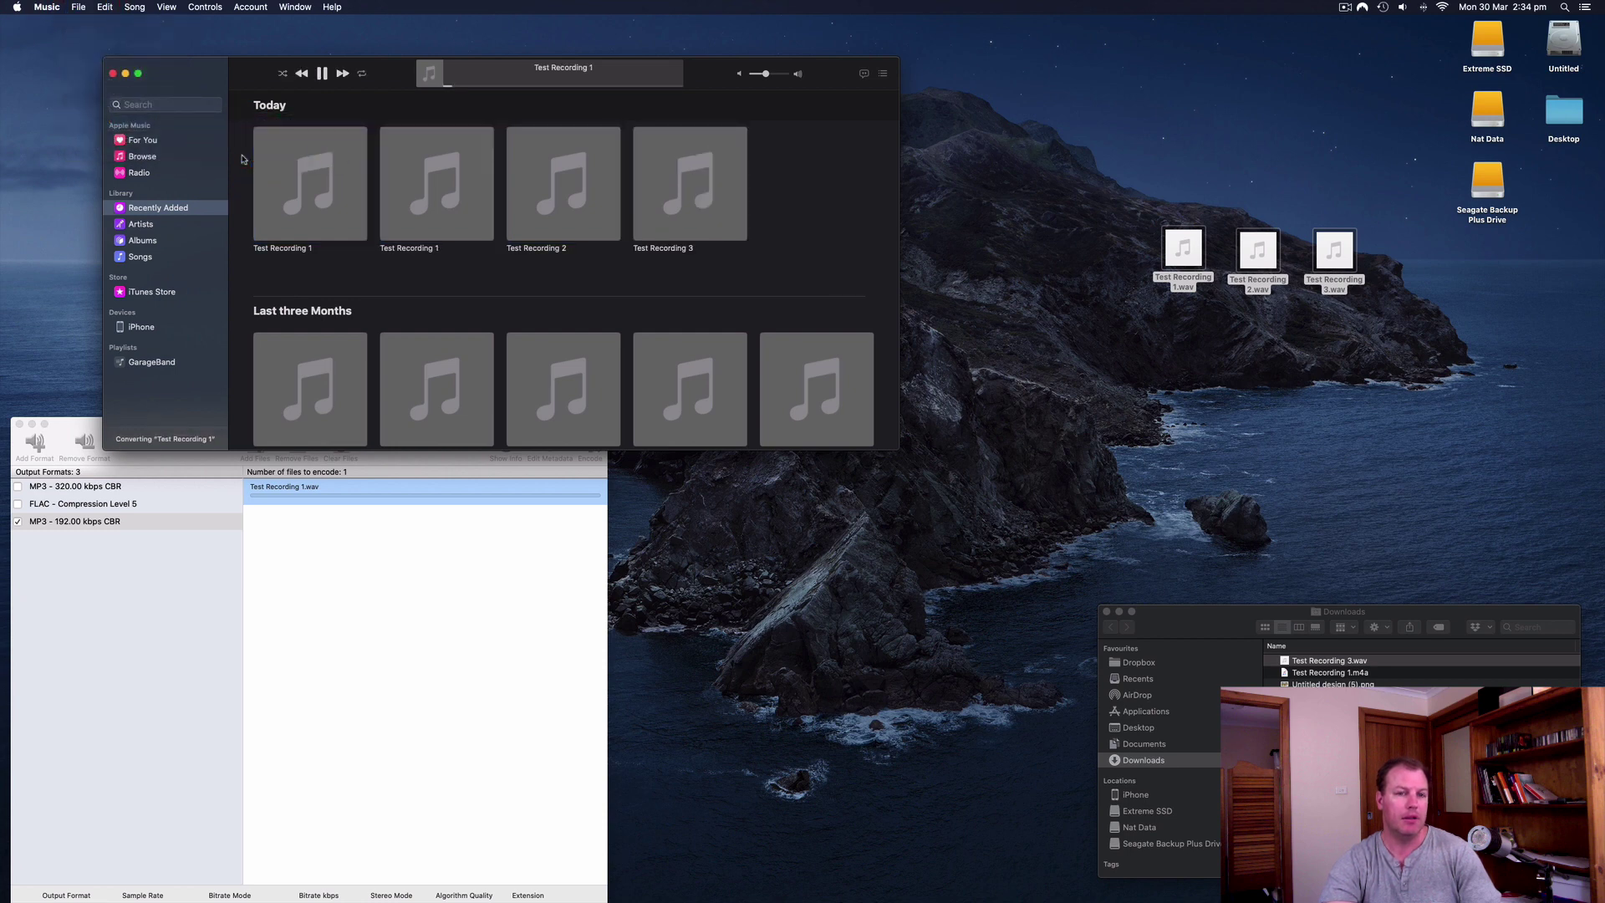
{"action": "left_click", "coordinate": [323, 73]}
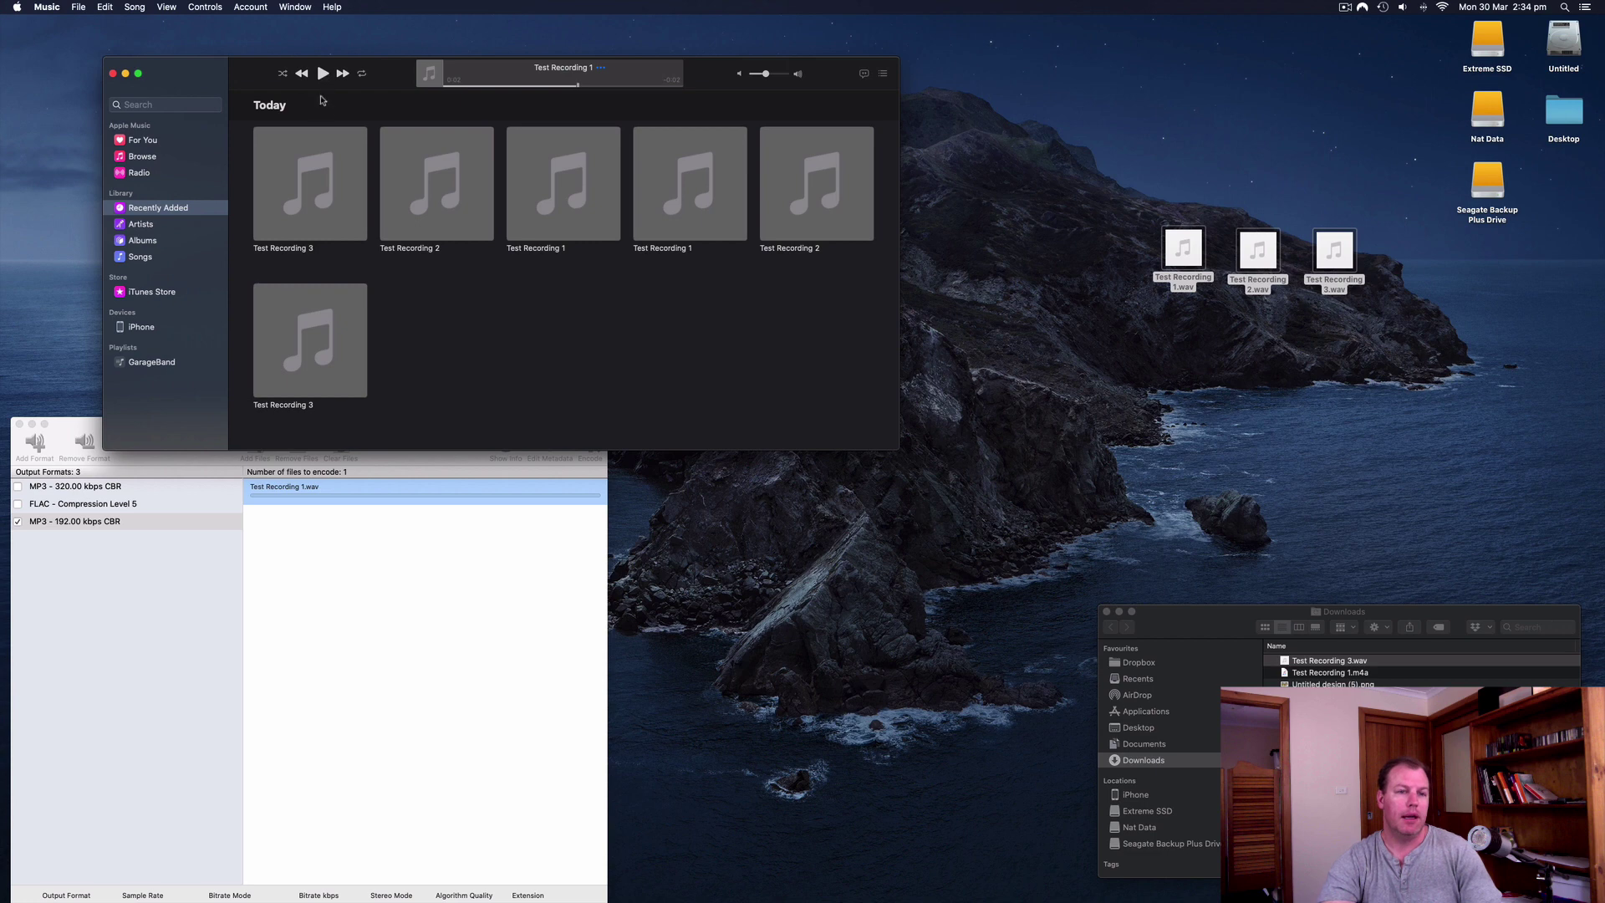
Open the first Test Recording 3 album among today's additions and show its song file in Finder
{"action": "right_click", "coordinate": [278, 147]}
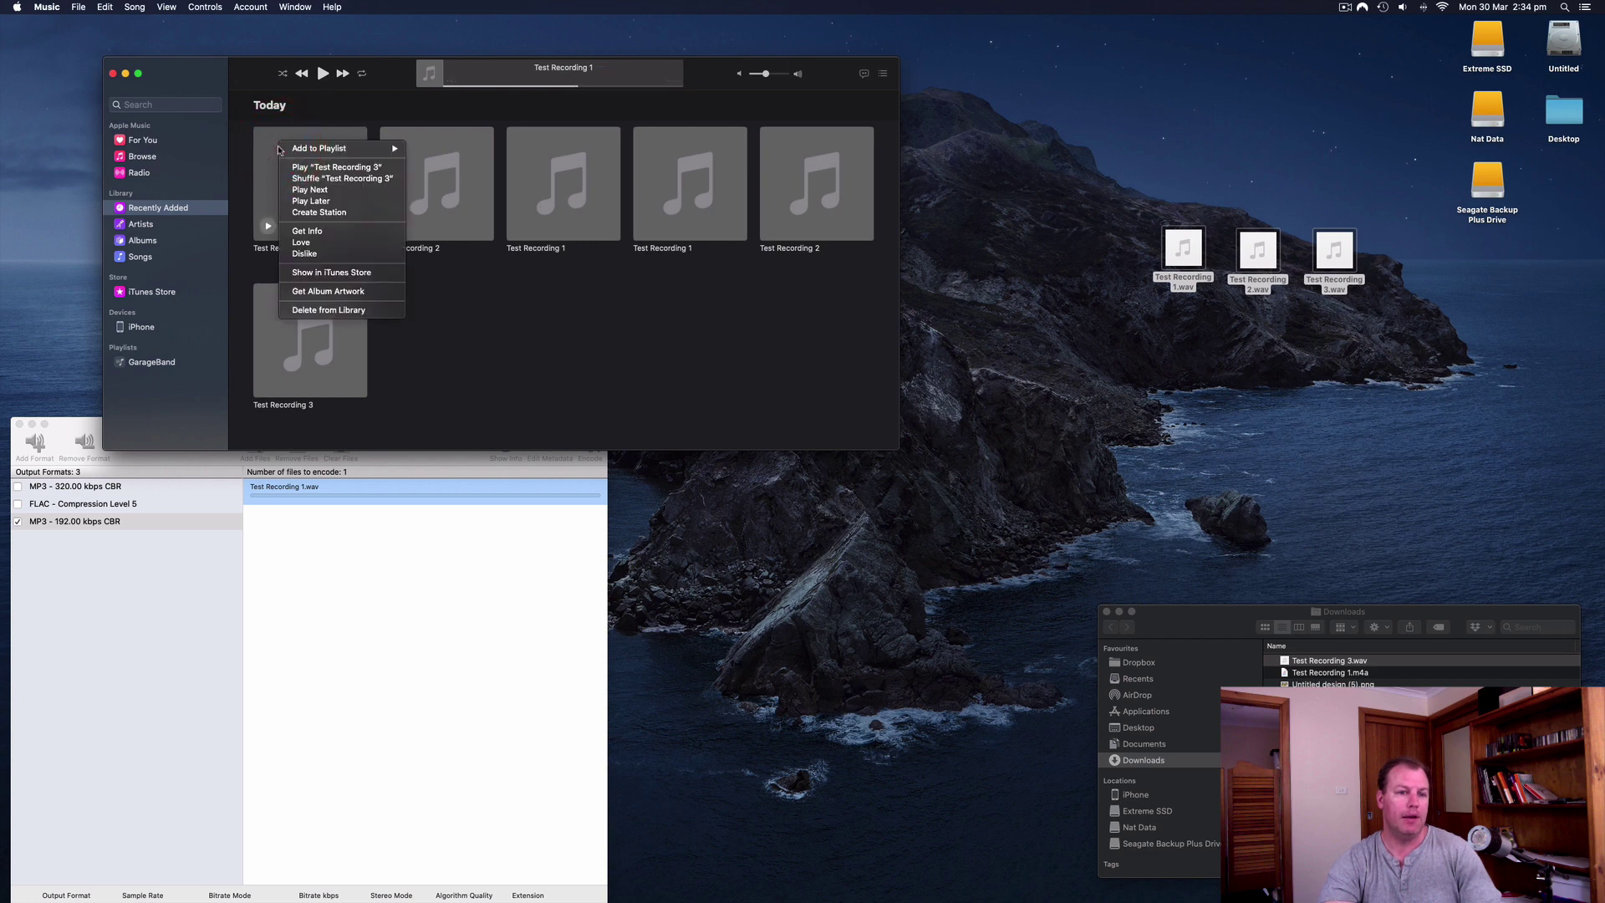
{"action": "left_click", "coordinate": [506, 339]}
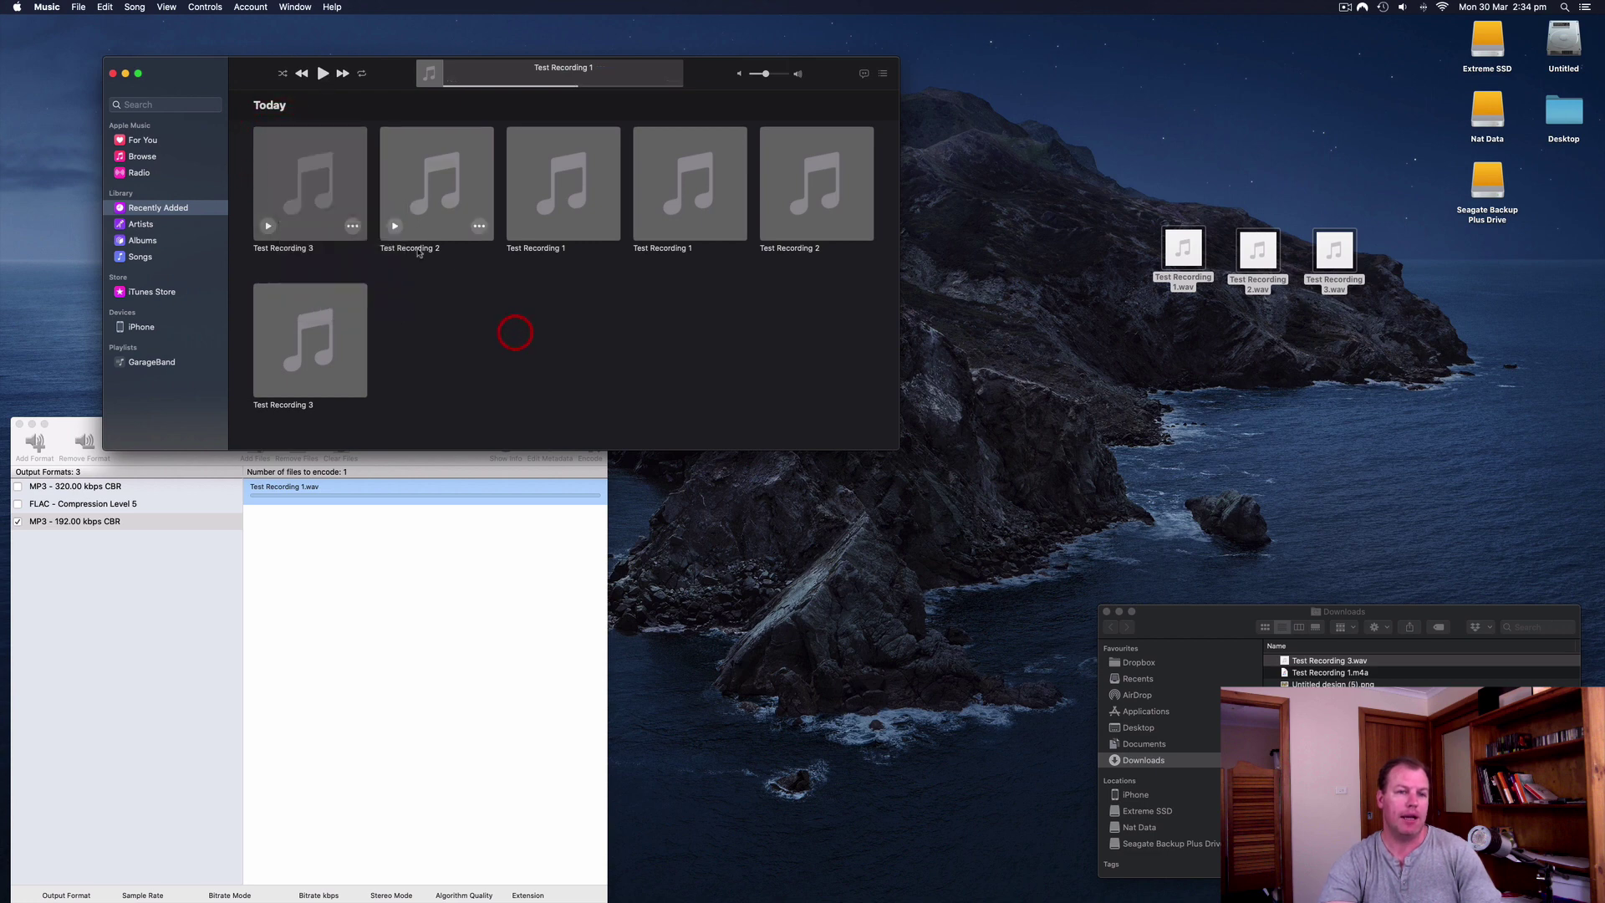
{"action": "left_click", "coordinate": [292, 163]}
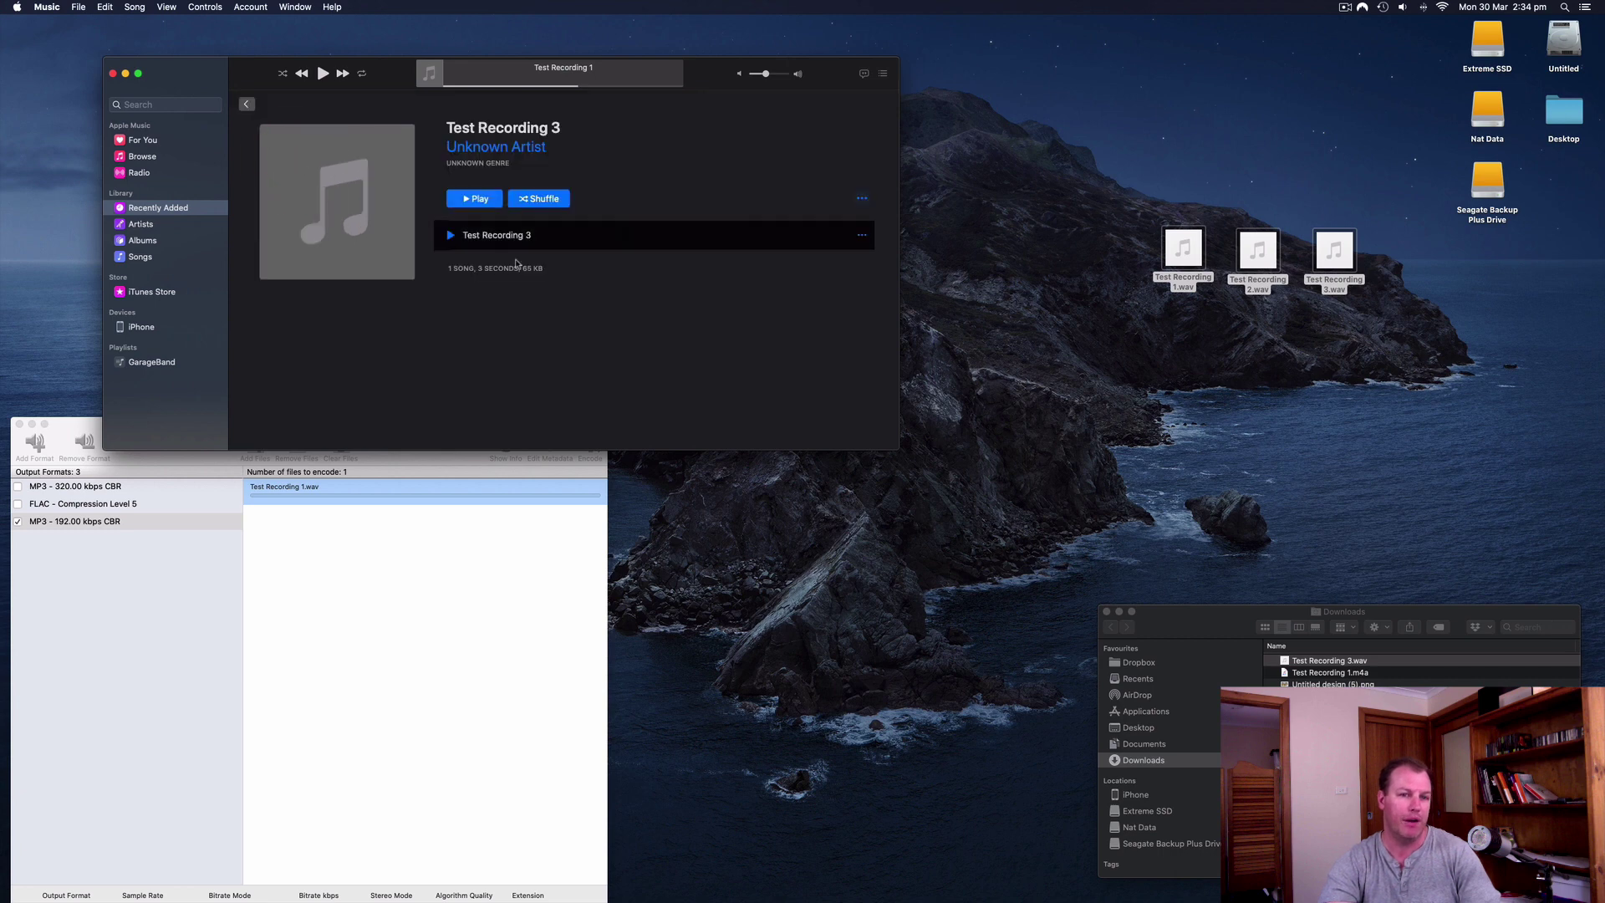
{"action": "right_click", "coordinate": [500, 239]}
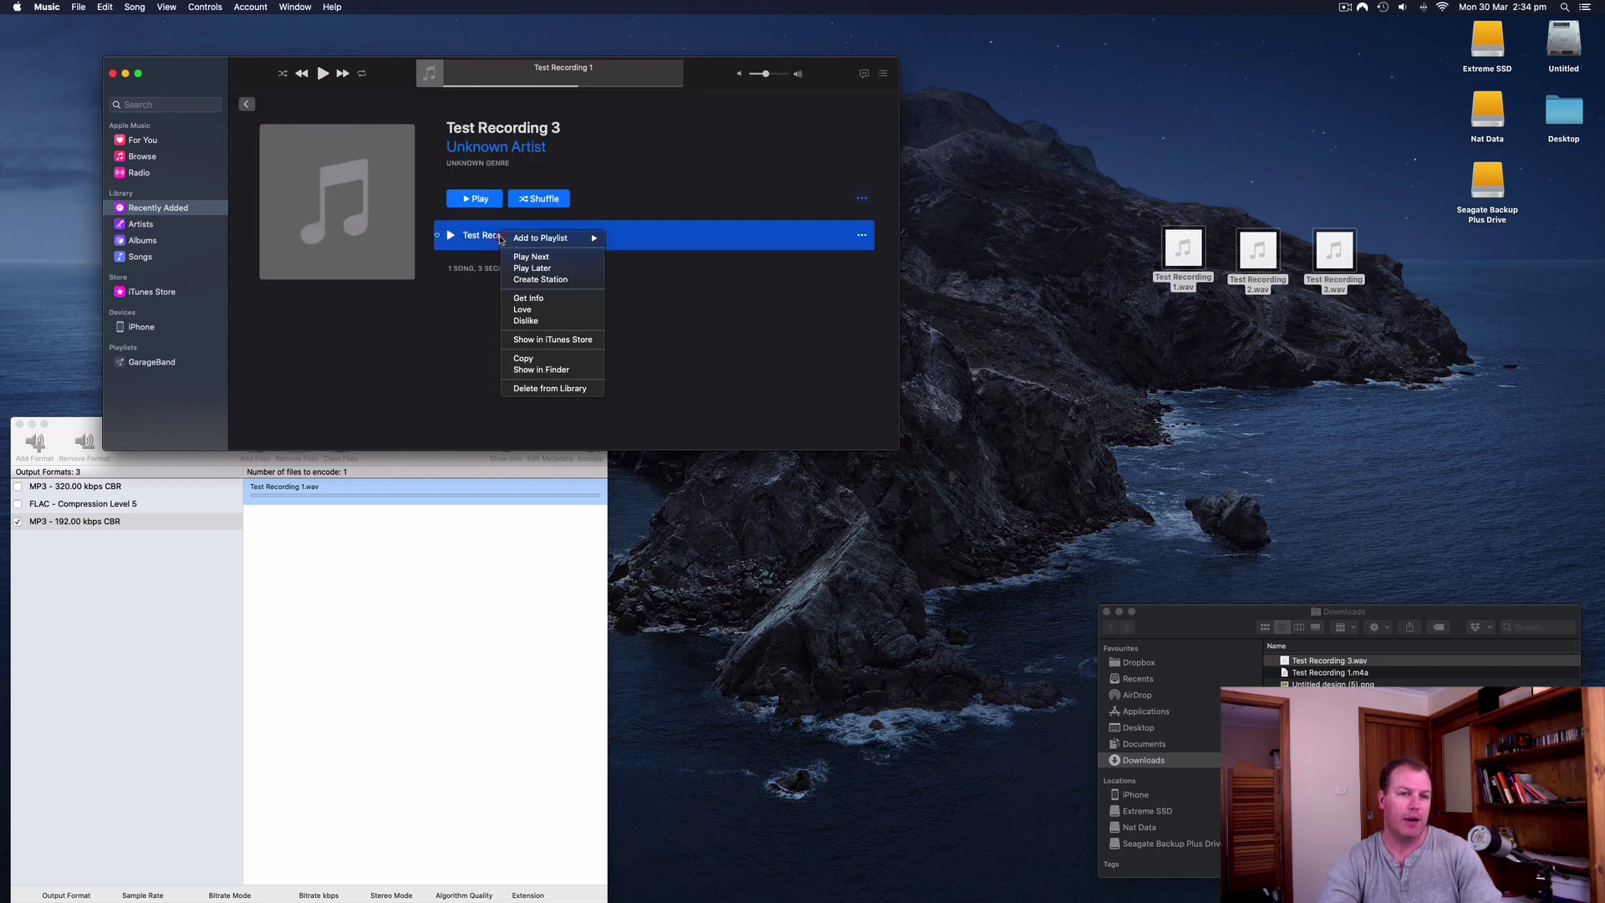
{"action": "left_click", "coordinate": [575, 371]}
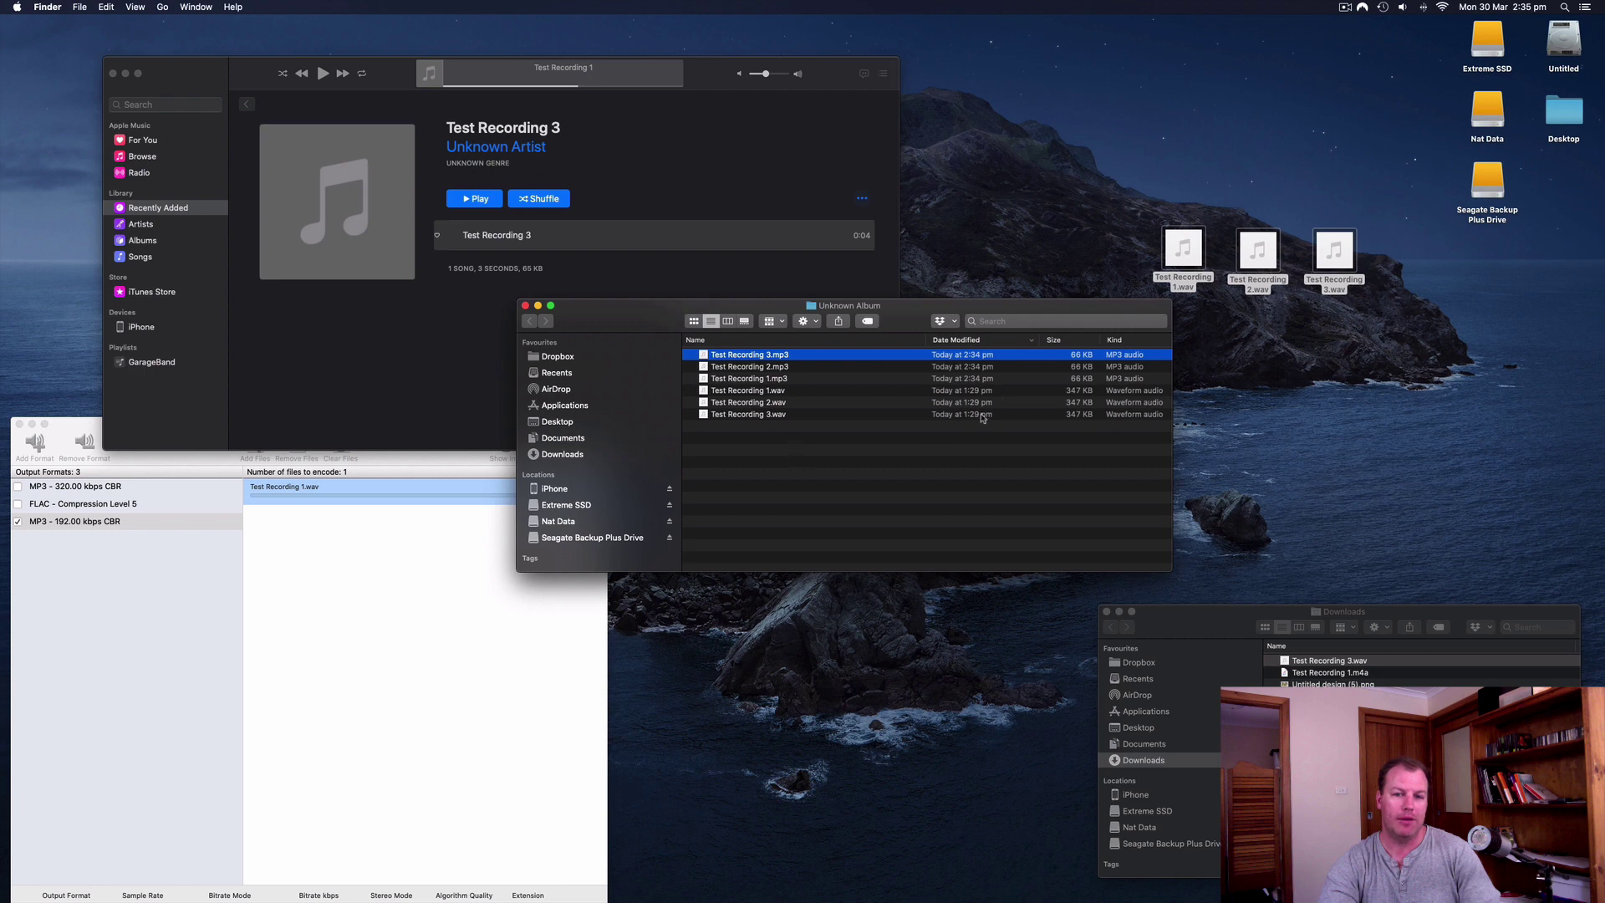
Enlarge the Unknown Album window downwards and re-sort its files by date modified
{"action": "left_click", "coordinate": [957, 341]}
{"action": "left_click", "coordinate": [958, 340]}
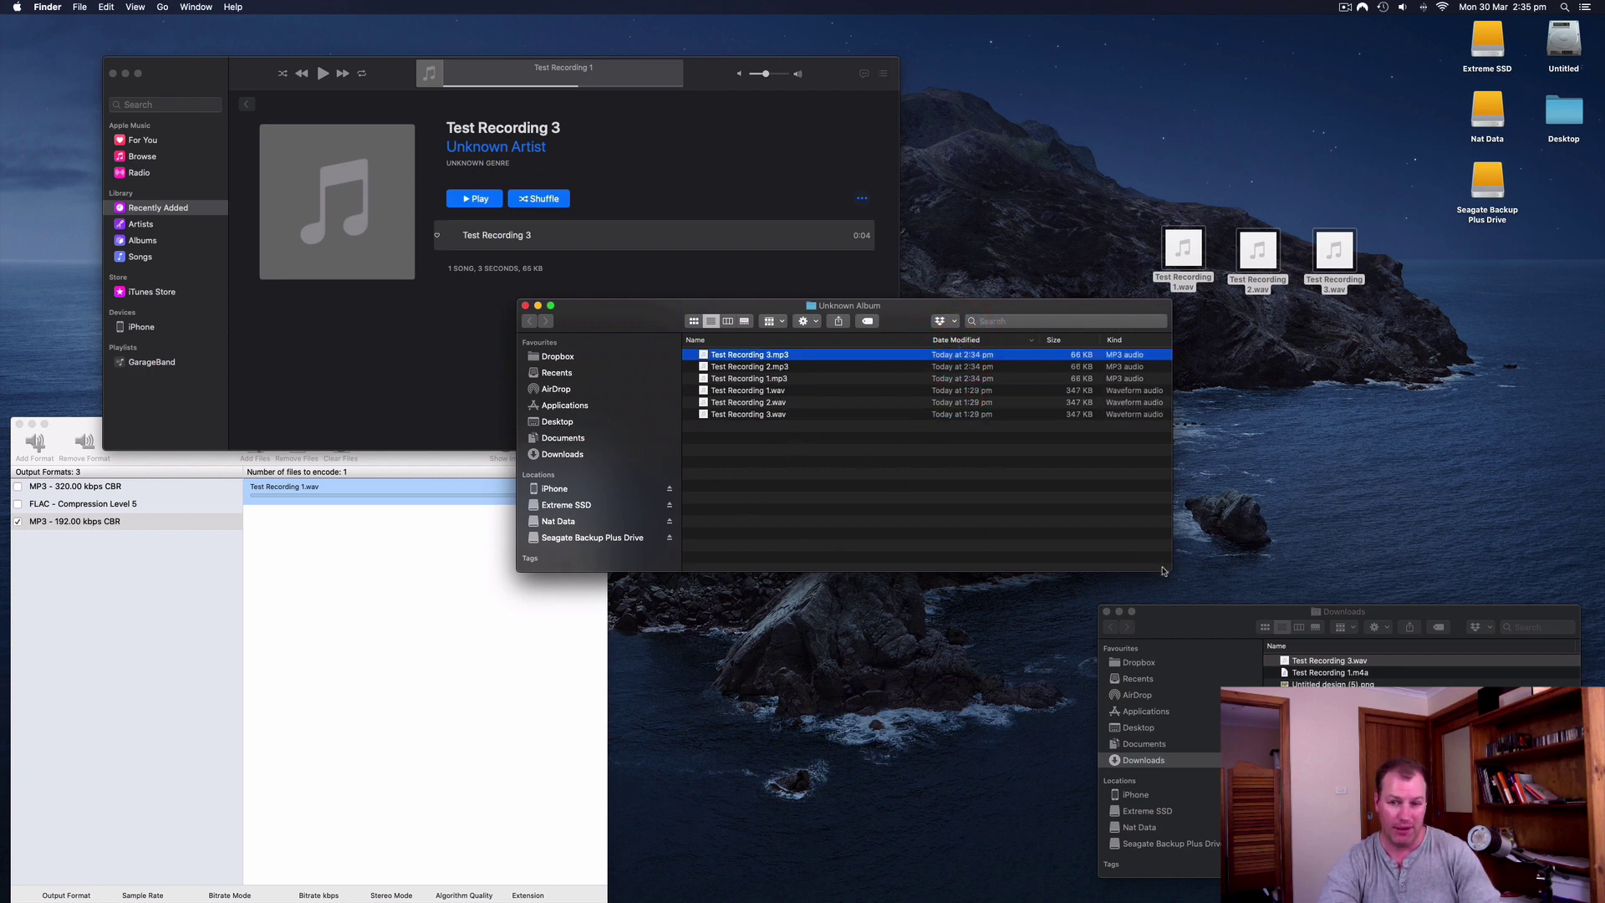
{"action": "left_click_drag", "start_coordinate": [1171, 571], "coordinate": [1129, 787]}
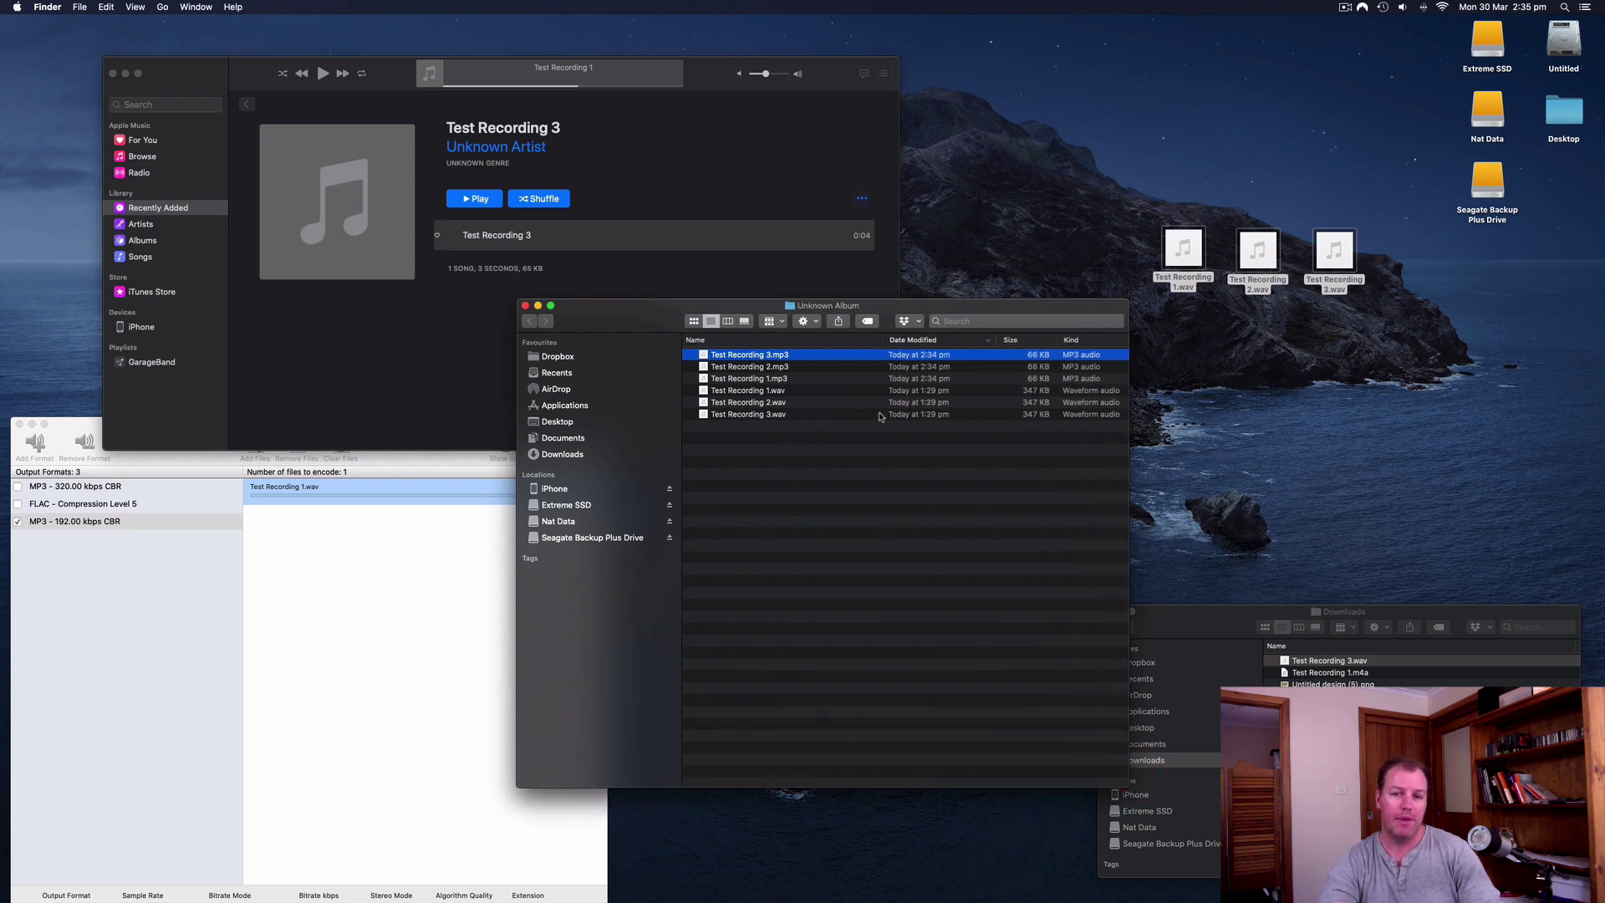
{"action": "left_click", "coordinate": [930, 340]}
{"action": "left_click", "coordinate": [931, 340]}
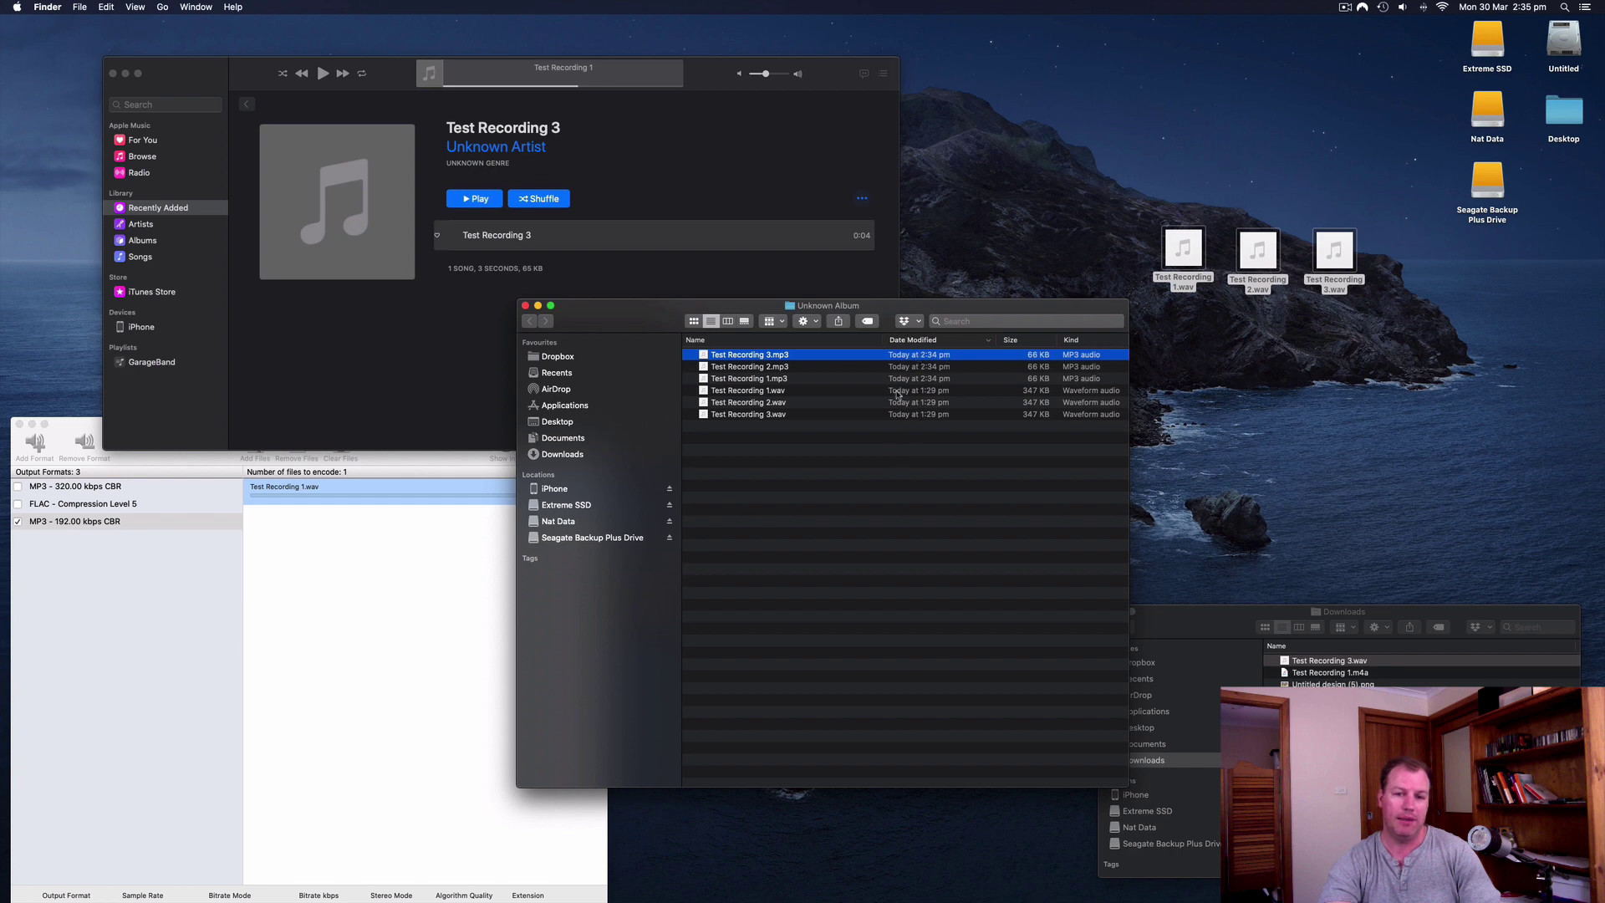
Examine the WAV originals and the three MP3 versions in the Unknown Album folder, leaving nothing selected
{"action": "left_click_drag", "start_coordinate": [790, 439], "coordinate": [765, 389]}
{"action": "left_click", "coordinate": [776, 437]}
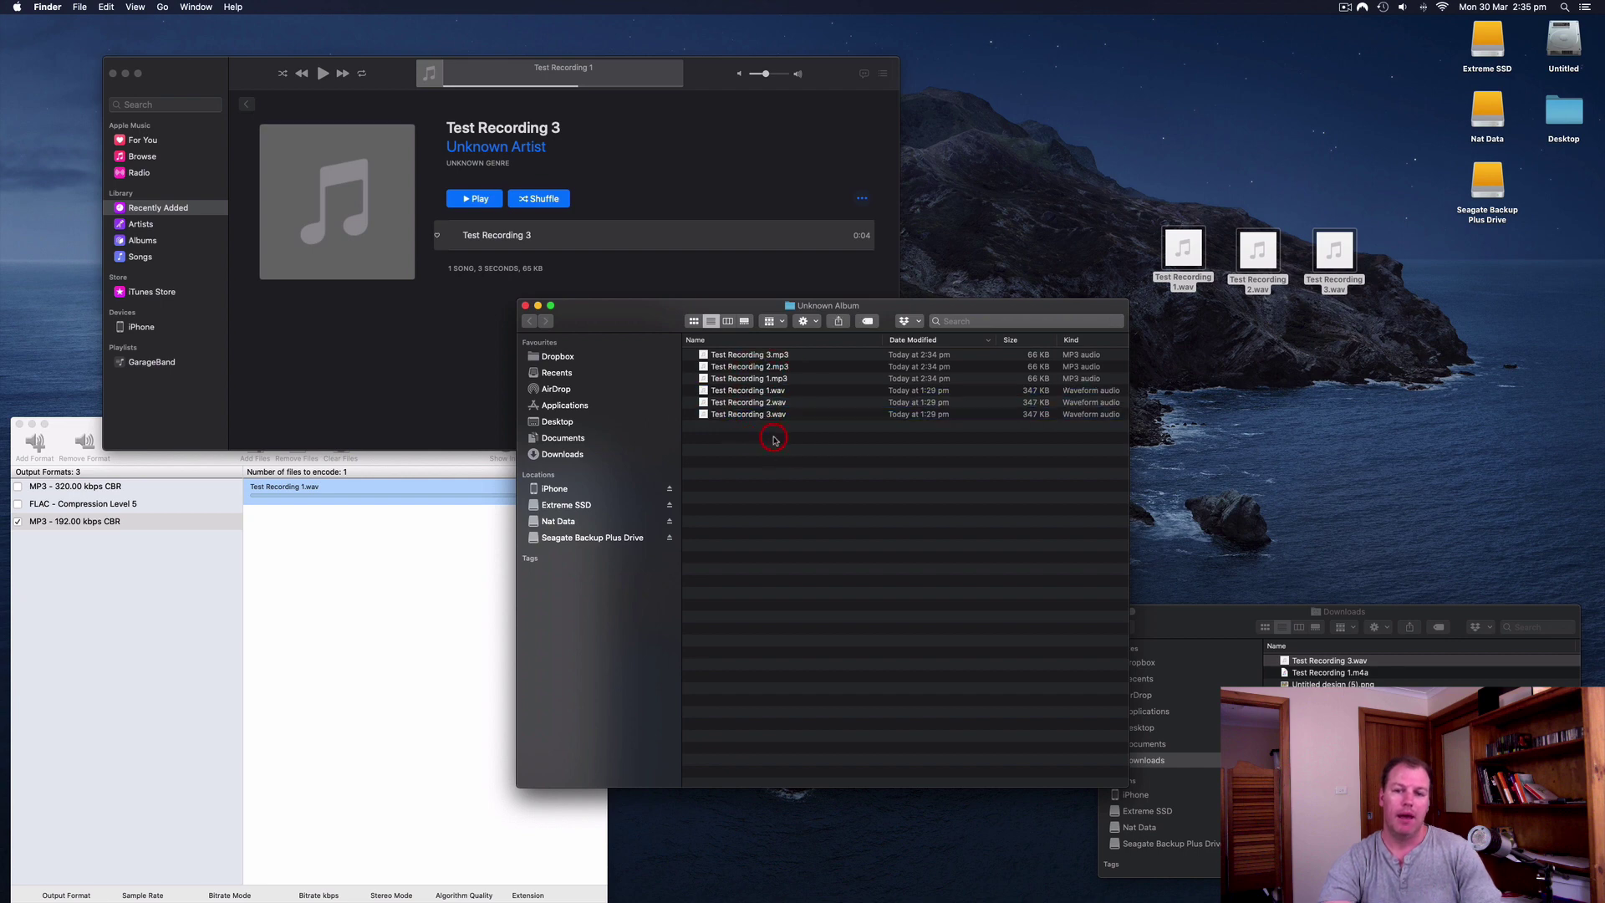
{"action": "left_click", "coordinate": [757, 379]}
{"action": "left_click", "coordinate": [760, 356], "text": "shift"}
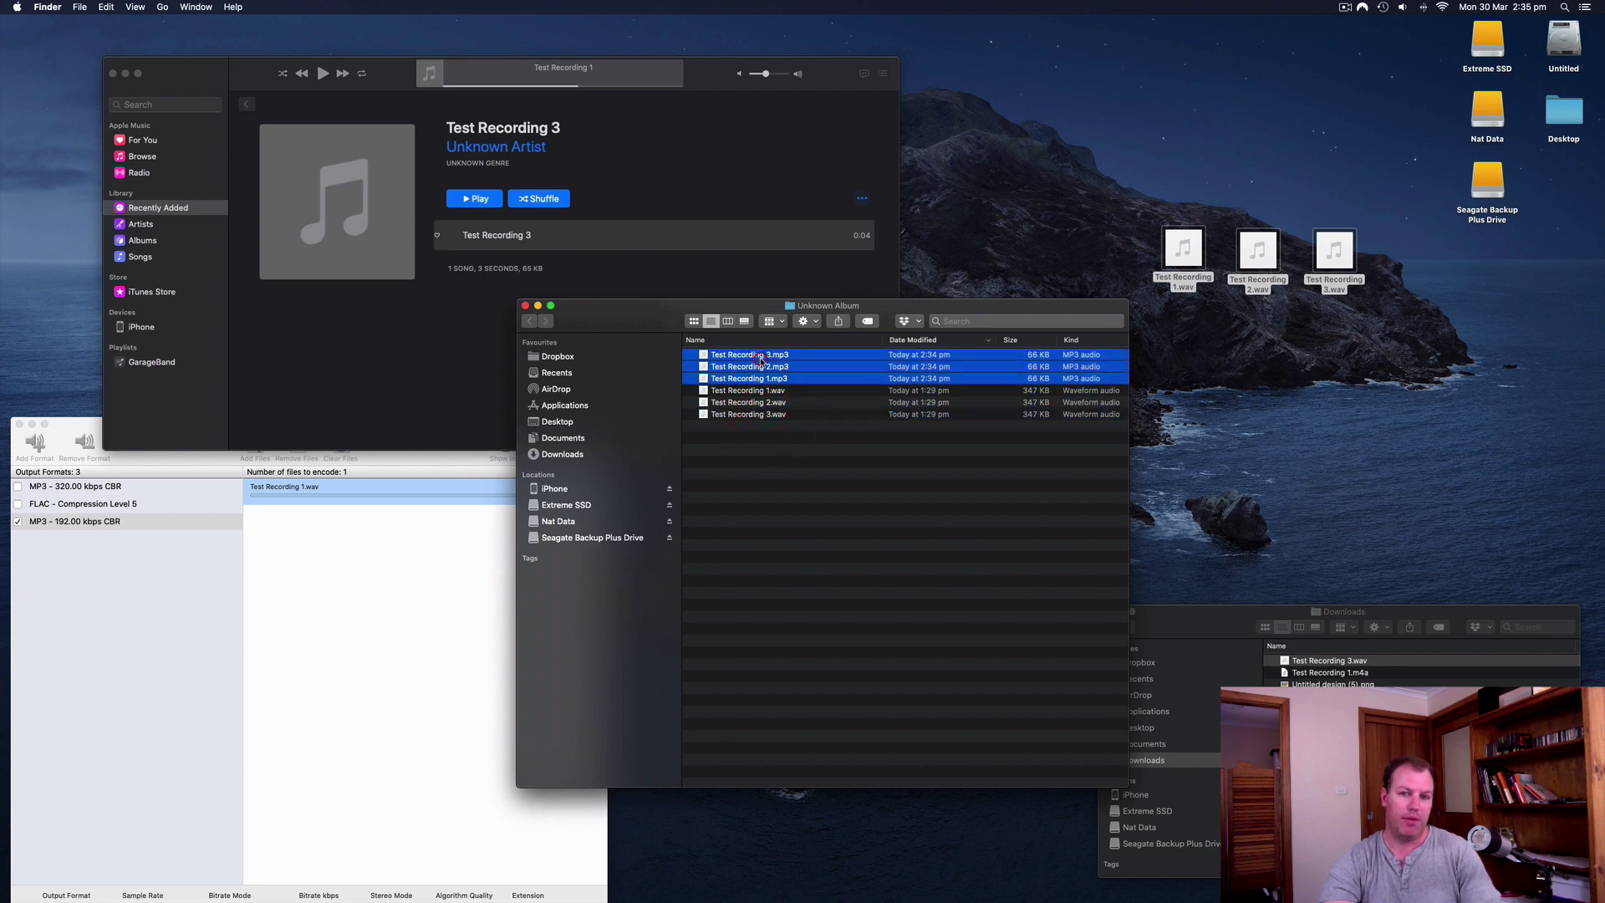
{"action": "left_click", "coordinate": [774, 490]}
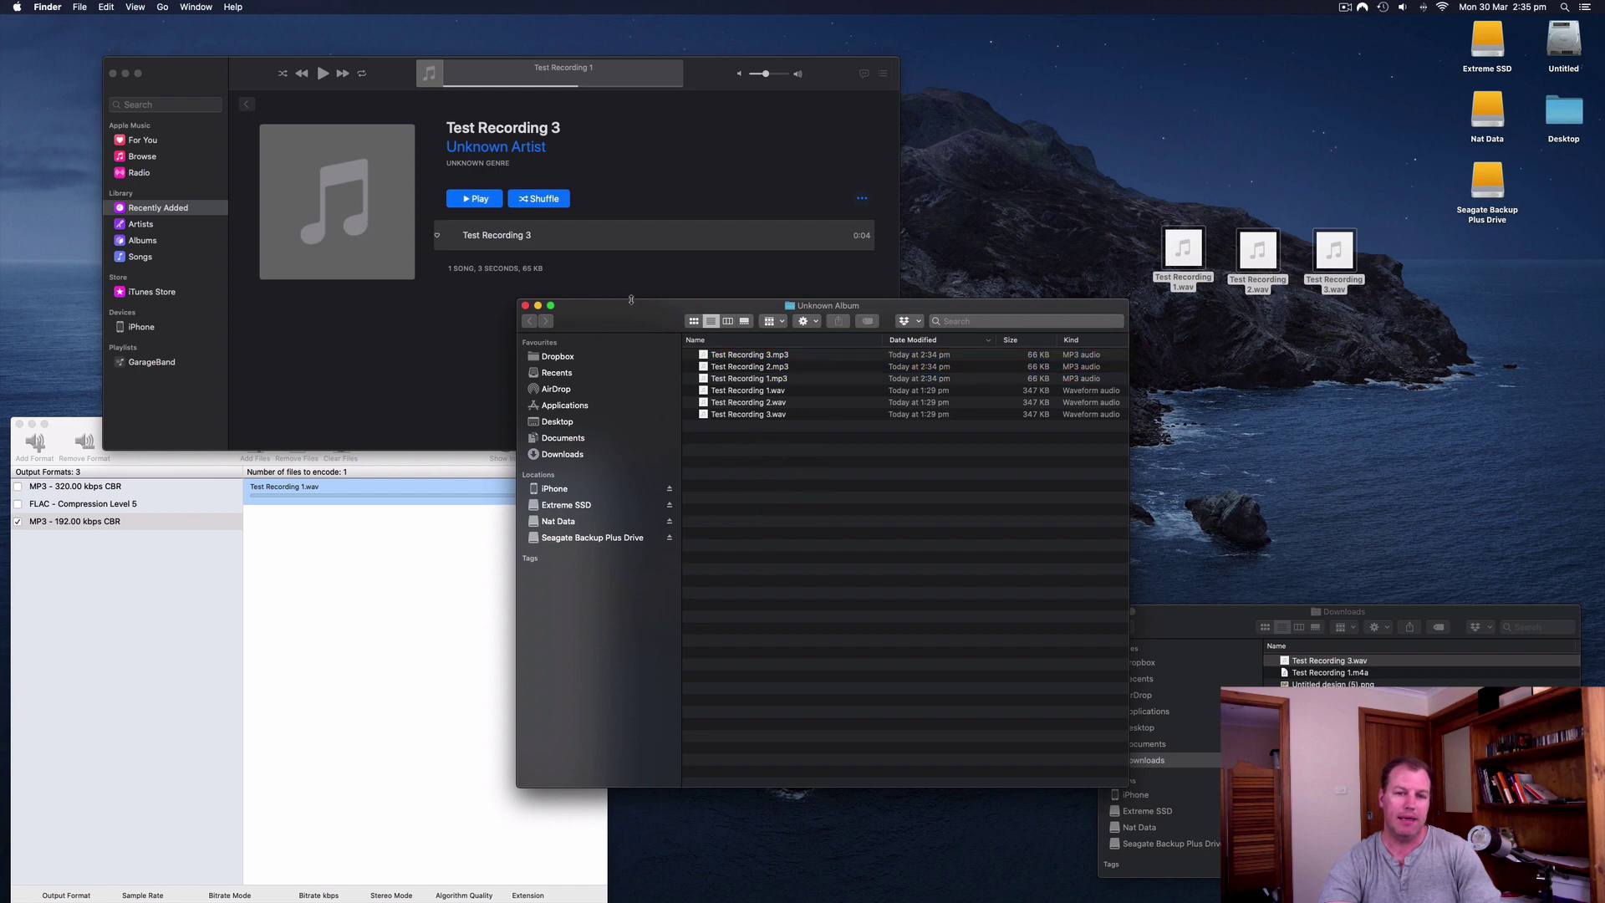
Move the Unknown Album window clear of the Music window and deselect the WAV files on the desktop
{"action": "left_click_drag", "start_coordinate": [636, 296], "coordinate": [731, 489]}
{"action": "left_click", "coordinate": [1009, 382]}
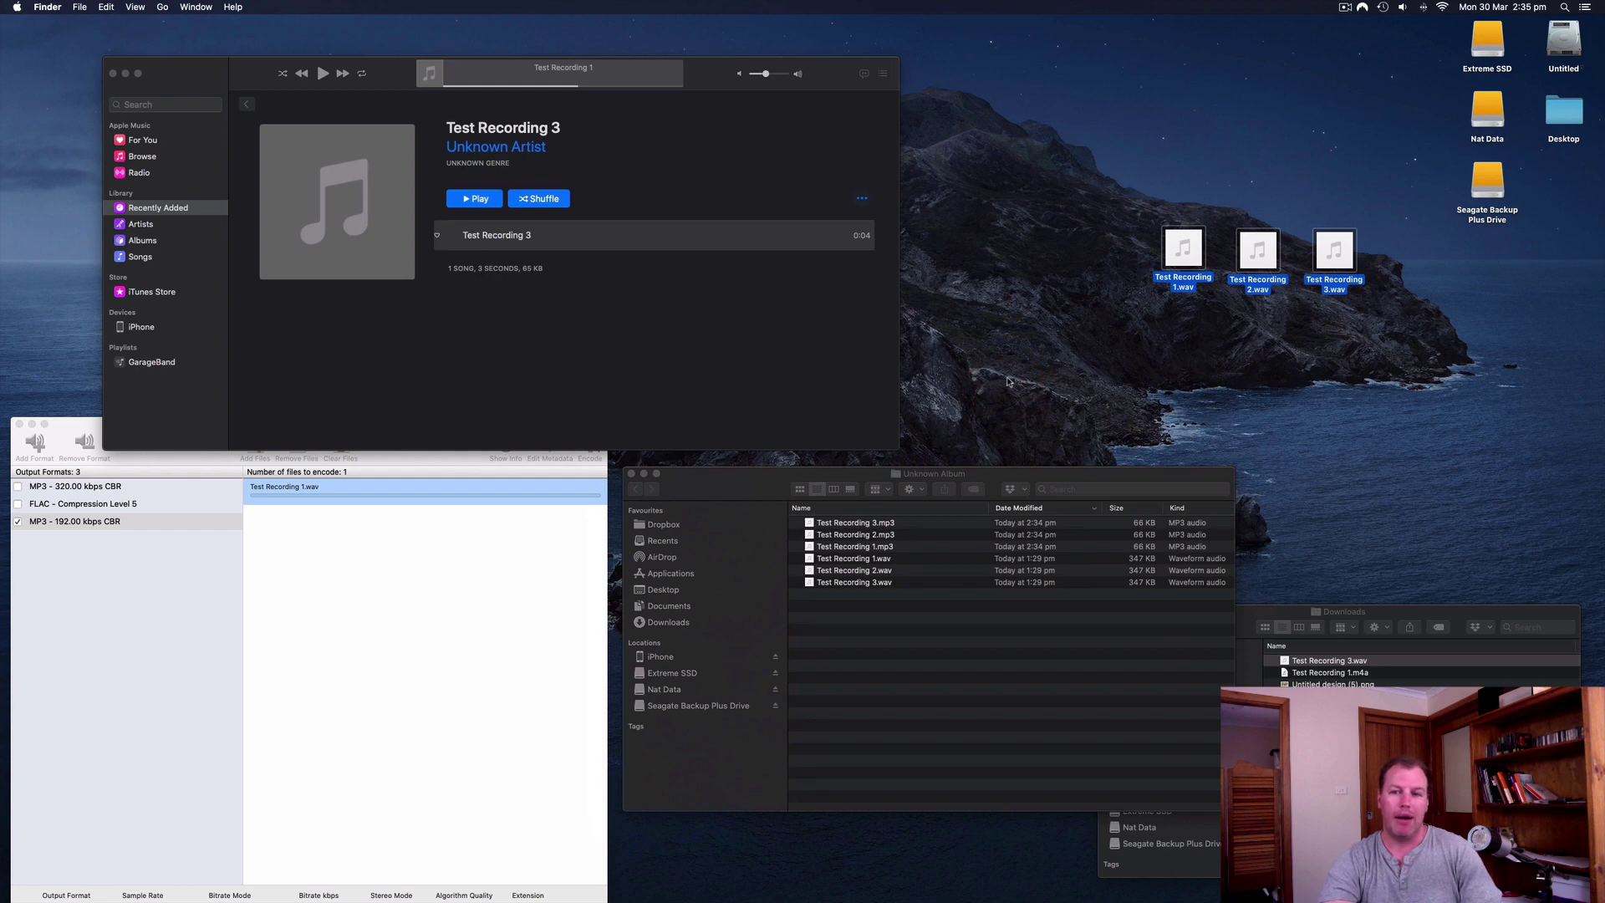
{"action": "left_click", "coordinate": [1071, 363]}
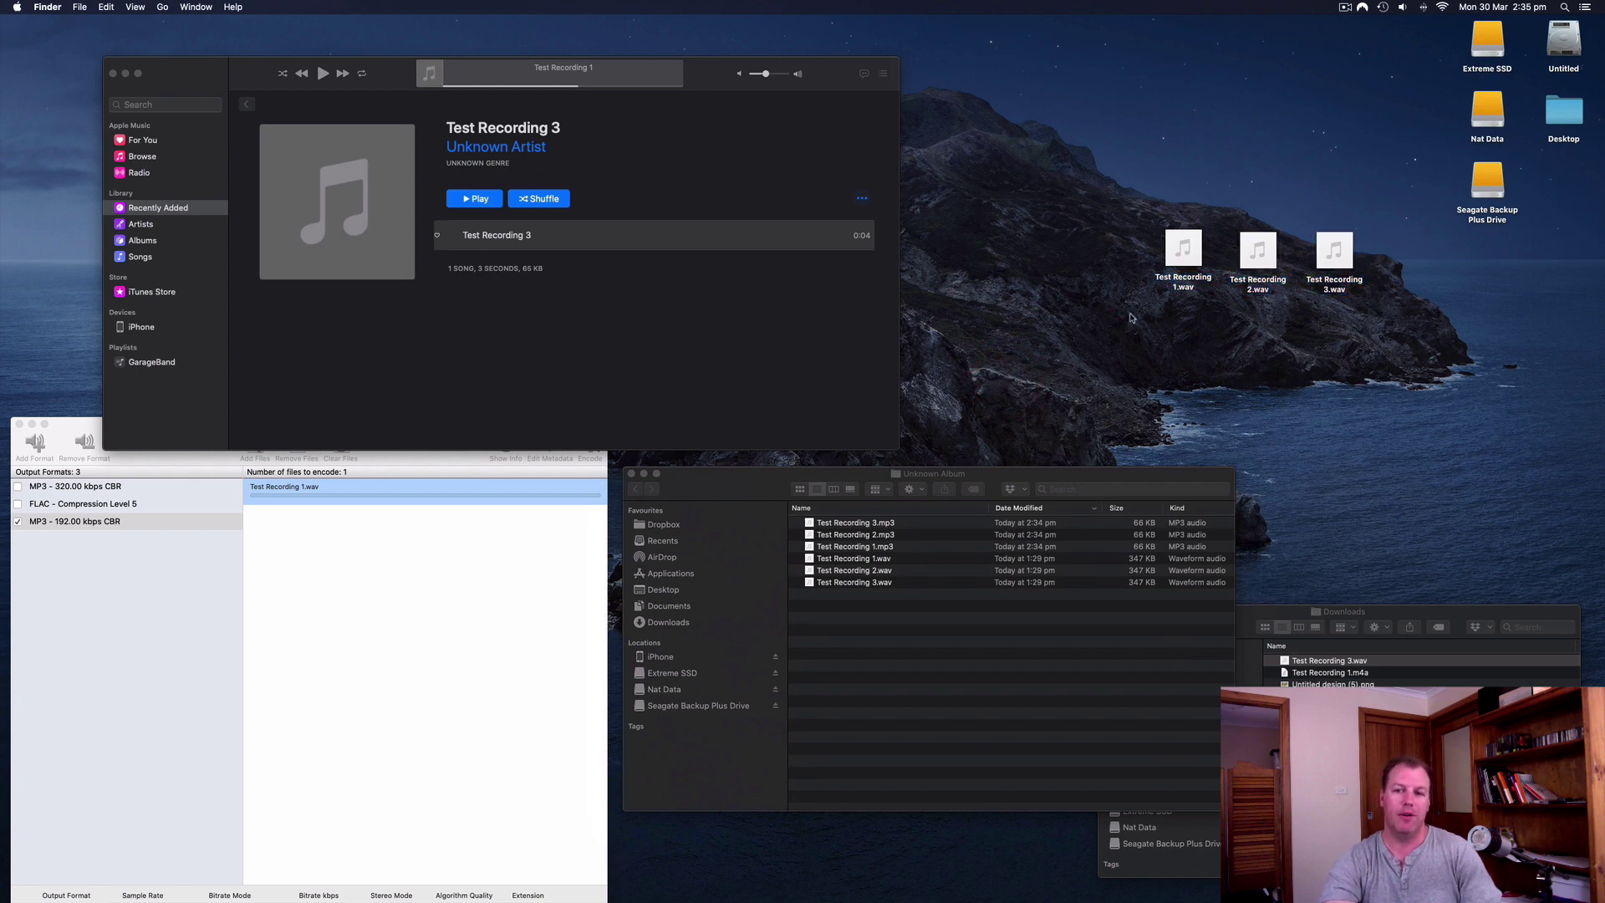
Reposition the Pro Audio Converter window so its encoding options fit on screen, and return to the Unknown Album window
{"action": "left_click", "coordinate": [542, 618]}
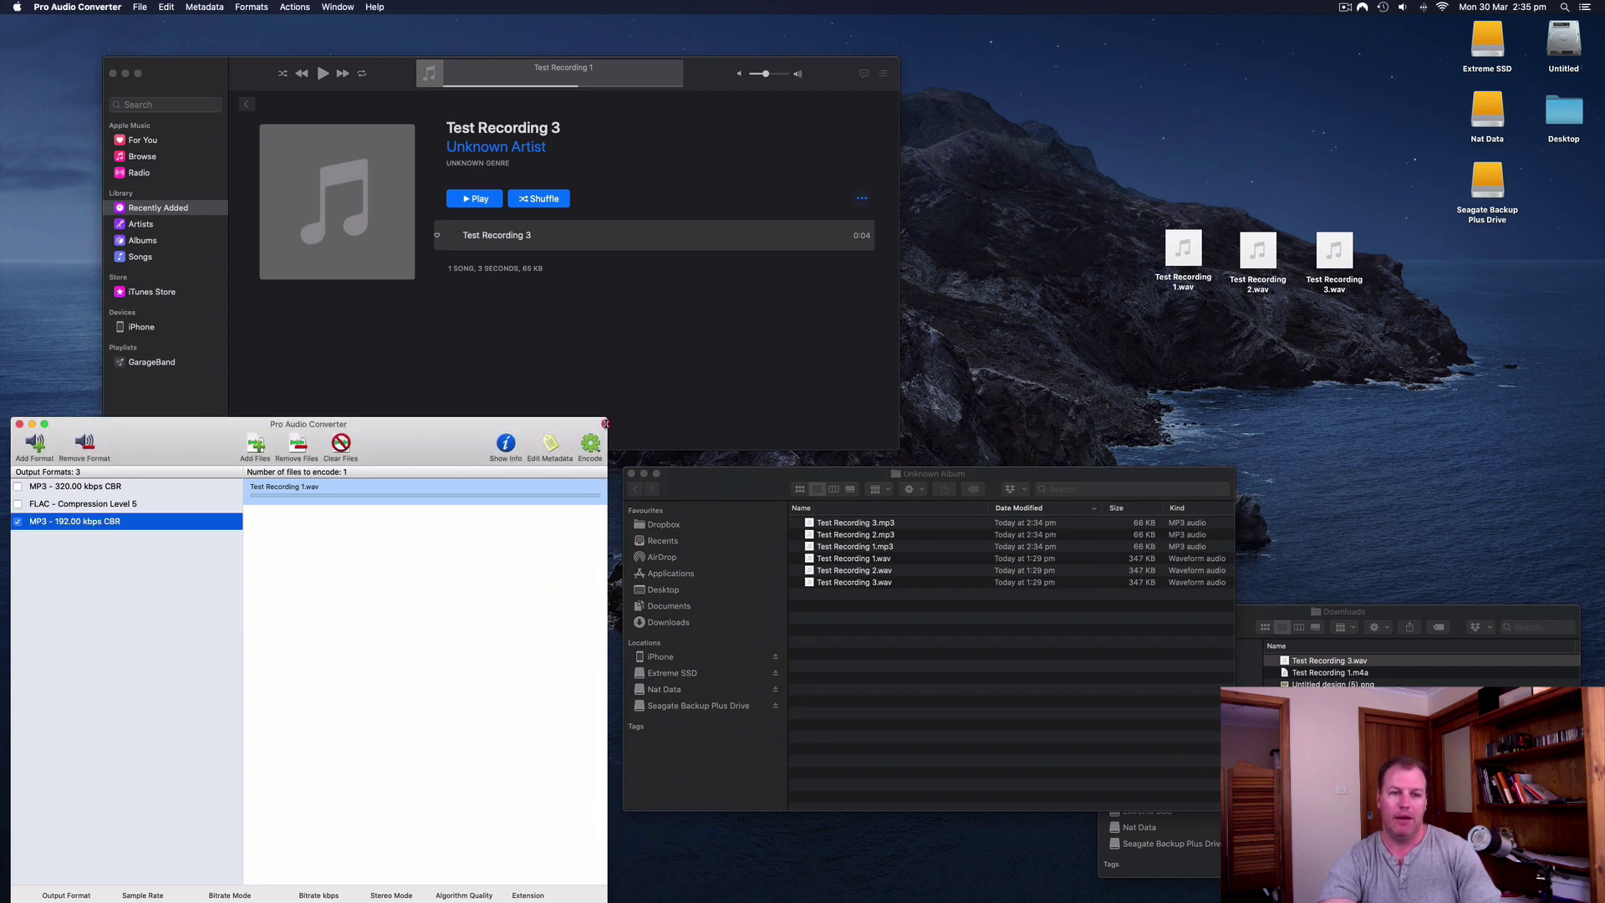
{"action": "left_click_drag", "start_coordinate": [606, 426], "coordinate": [591, 466]}
{"action": "mouse_move", "coordinate": [420, 493]}
{"action": "left_mouse_down"}
{"action": "mouse_move", "coordinate": [422, 513]}
{"action": "mouse_move", "coordinate": [419, 456]}
{"action": "mouse_move", "coordinate": [448, 428]}
{"action": "mouse_move", "coordinate": [421, 465]}
{"action": "left_mouse_up"}
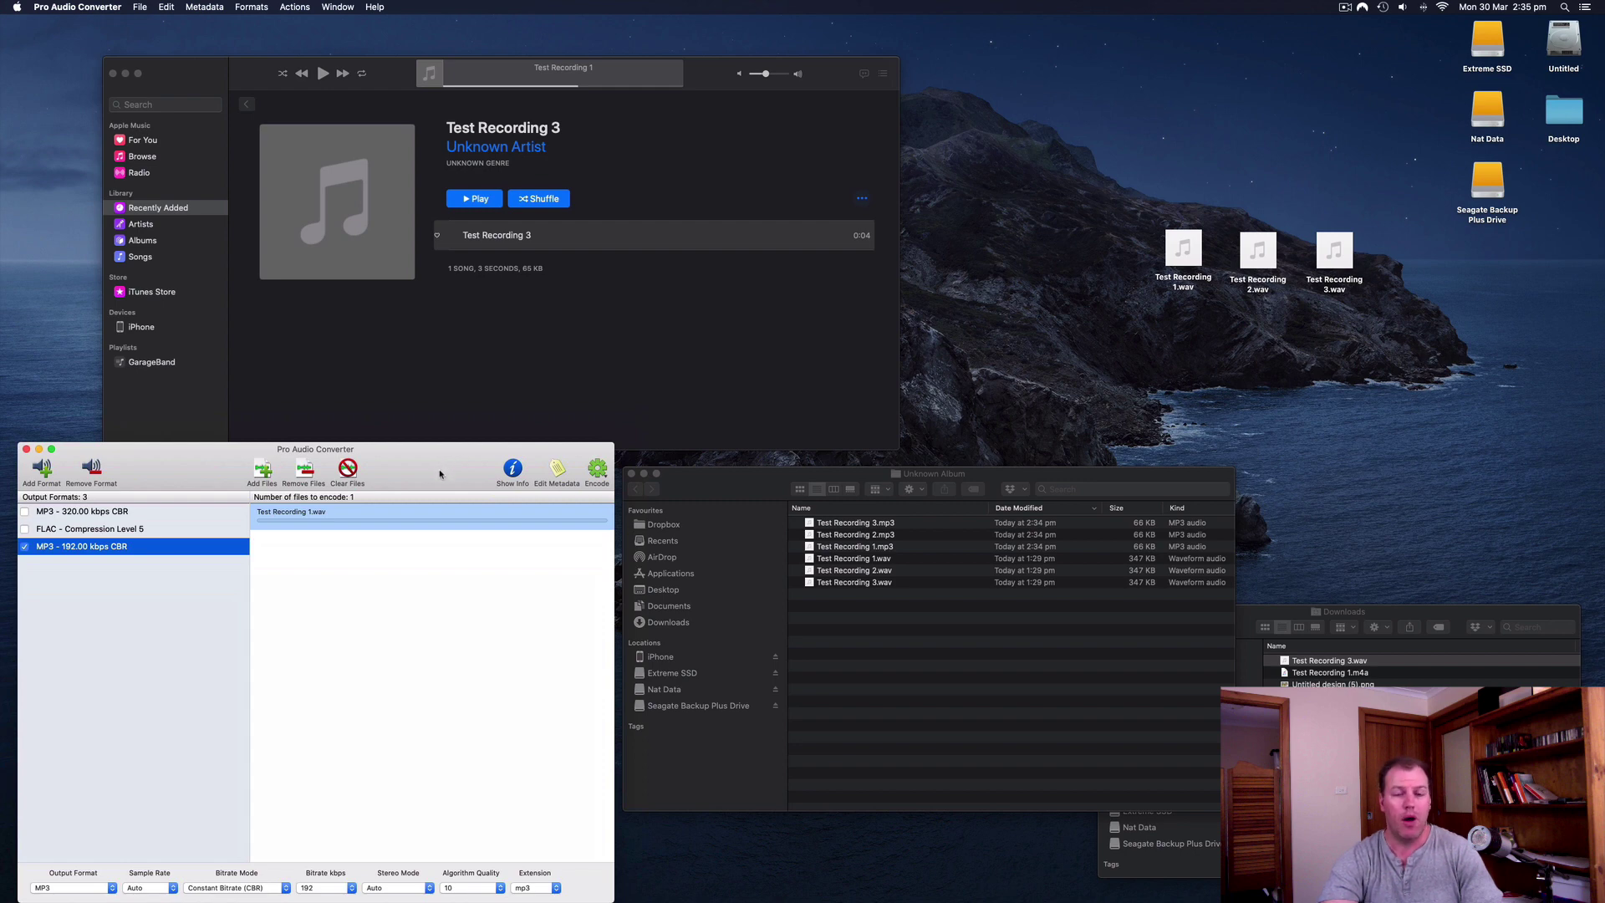
{"action": "left_click", "coordinate": [597, 393]}
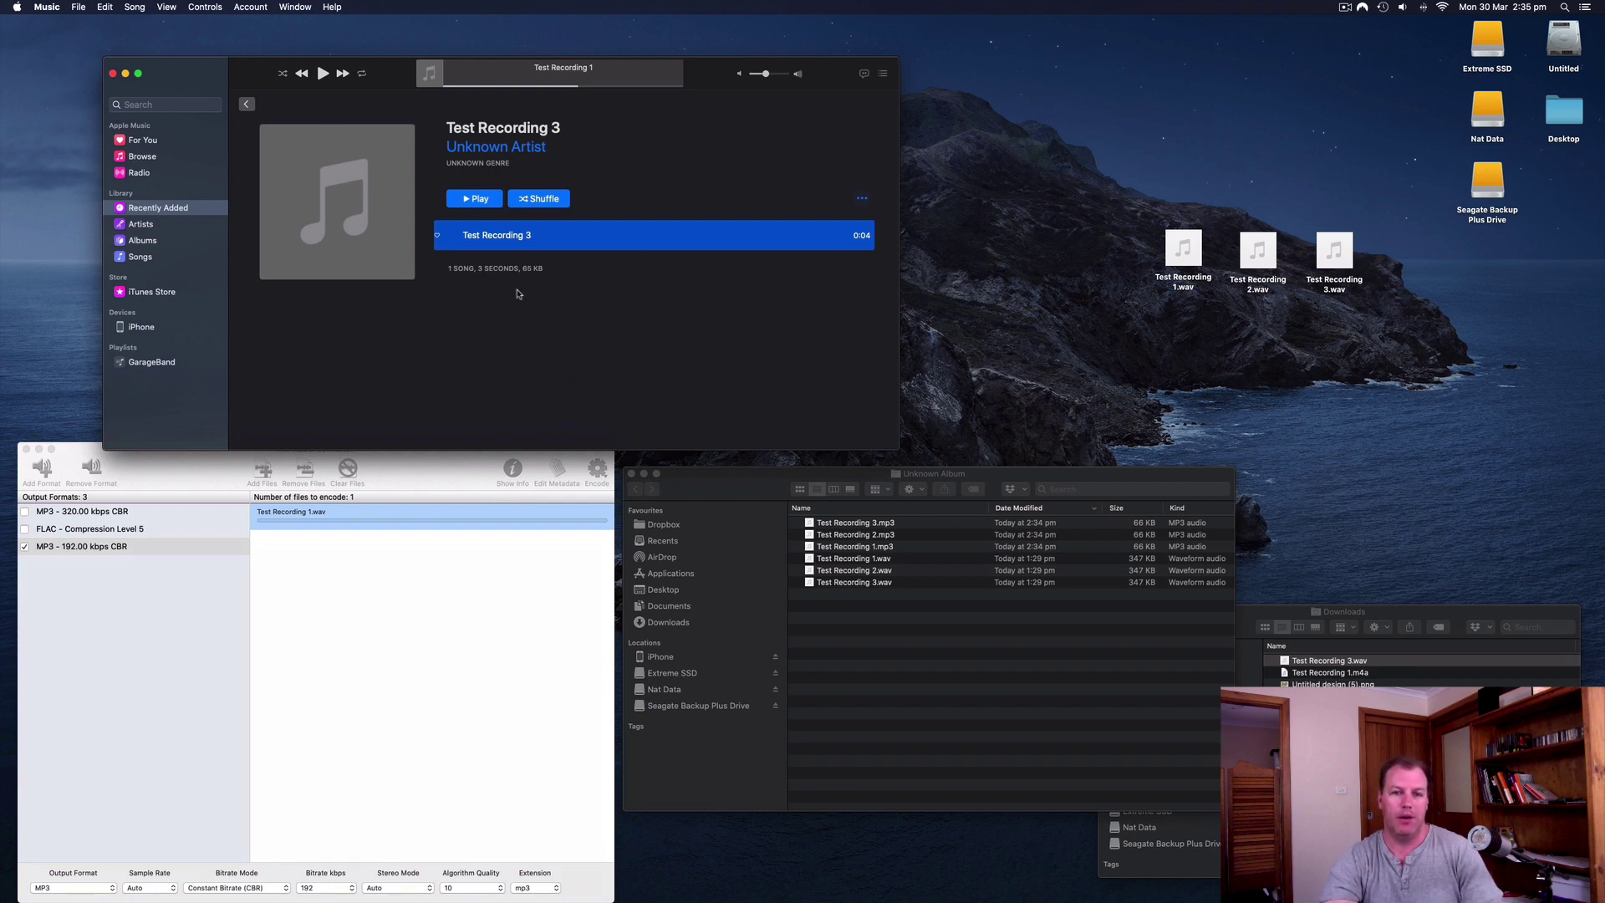
{"action": "left_click", "coordinate": [903, 606]}
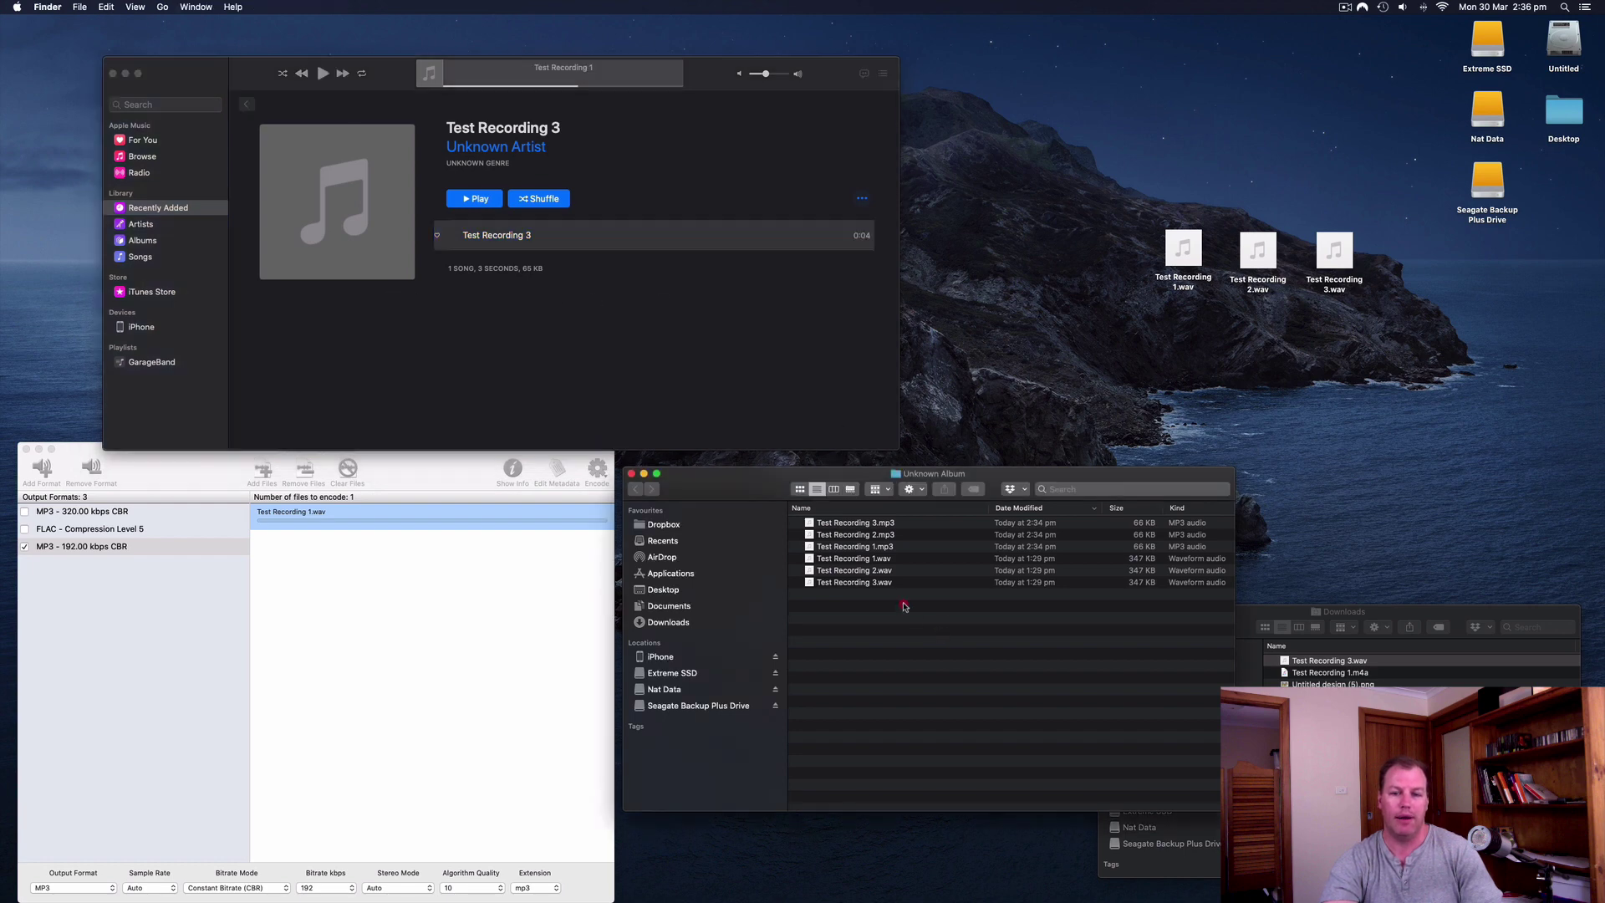
Move the three Test Recording WAV files from the Unknown Album folder to the Bin
{"action": "left_click_drag", "start_coordinate": [902, 591], "coordinate": [880, 557]}
{"action": "right_click", "coordinate": [880, 557]}
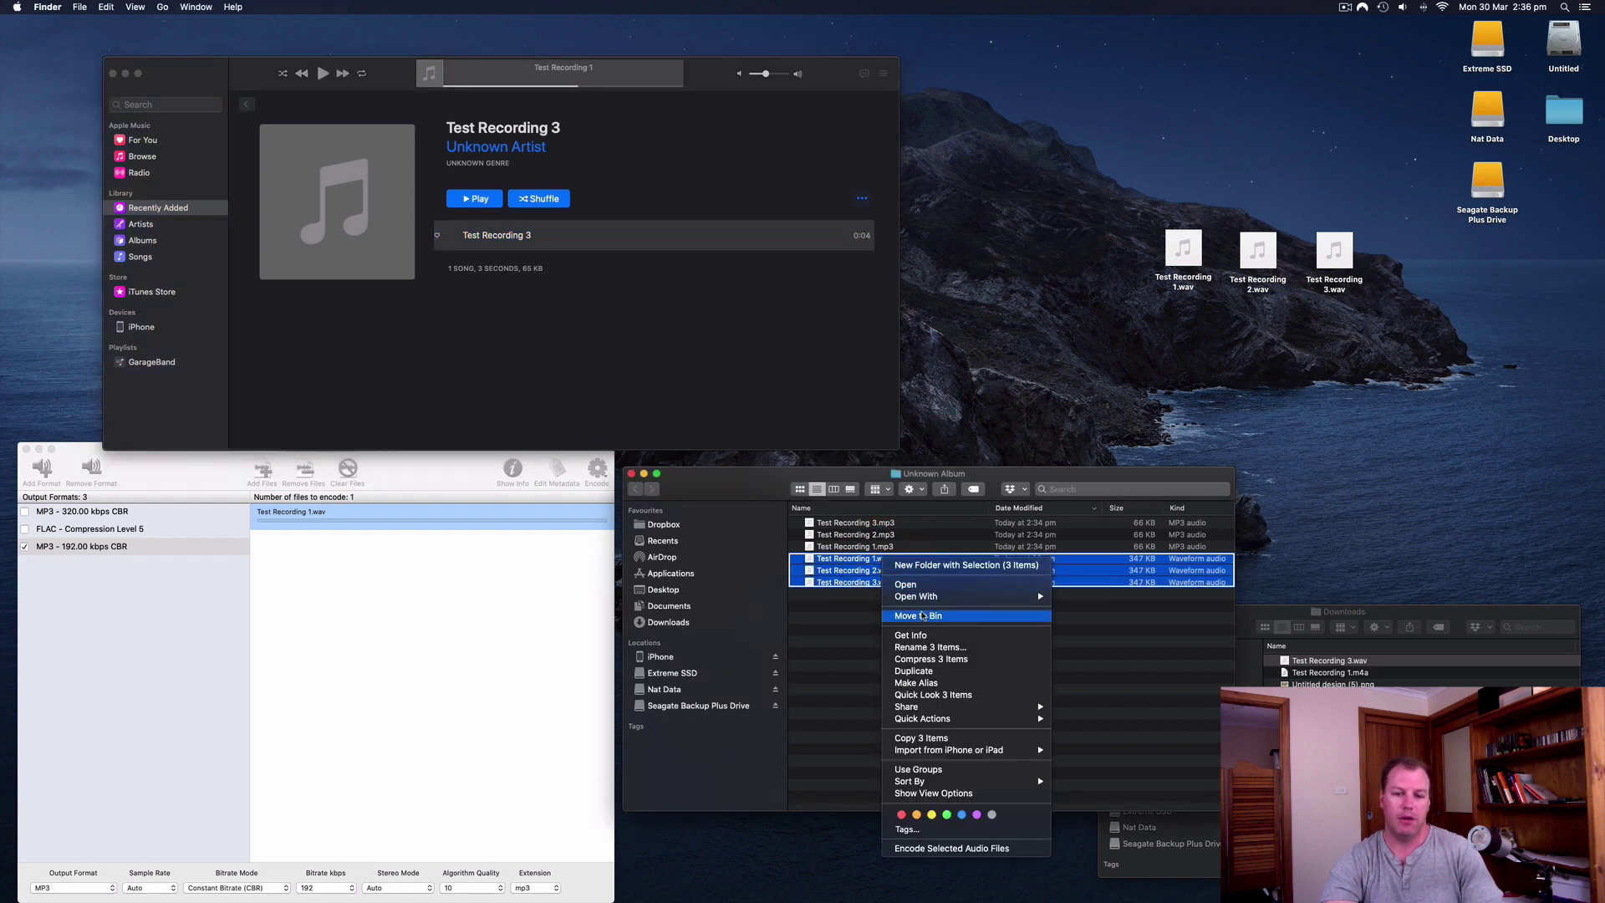
{"action": "left_click", "coordinate": [918, 617]}
Move the three MP3 files from Unknown Album to the desktop and arrange them in a row beneath the WAV files
{"action": "left_click_drag", "start_coordinate": [908, 613], "coordinate": [1457, 357]}
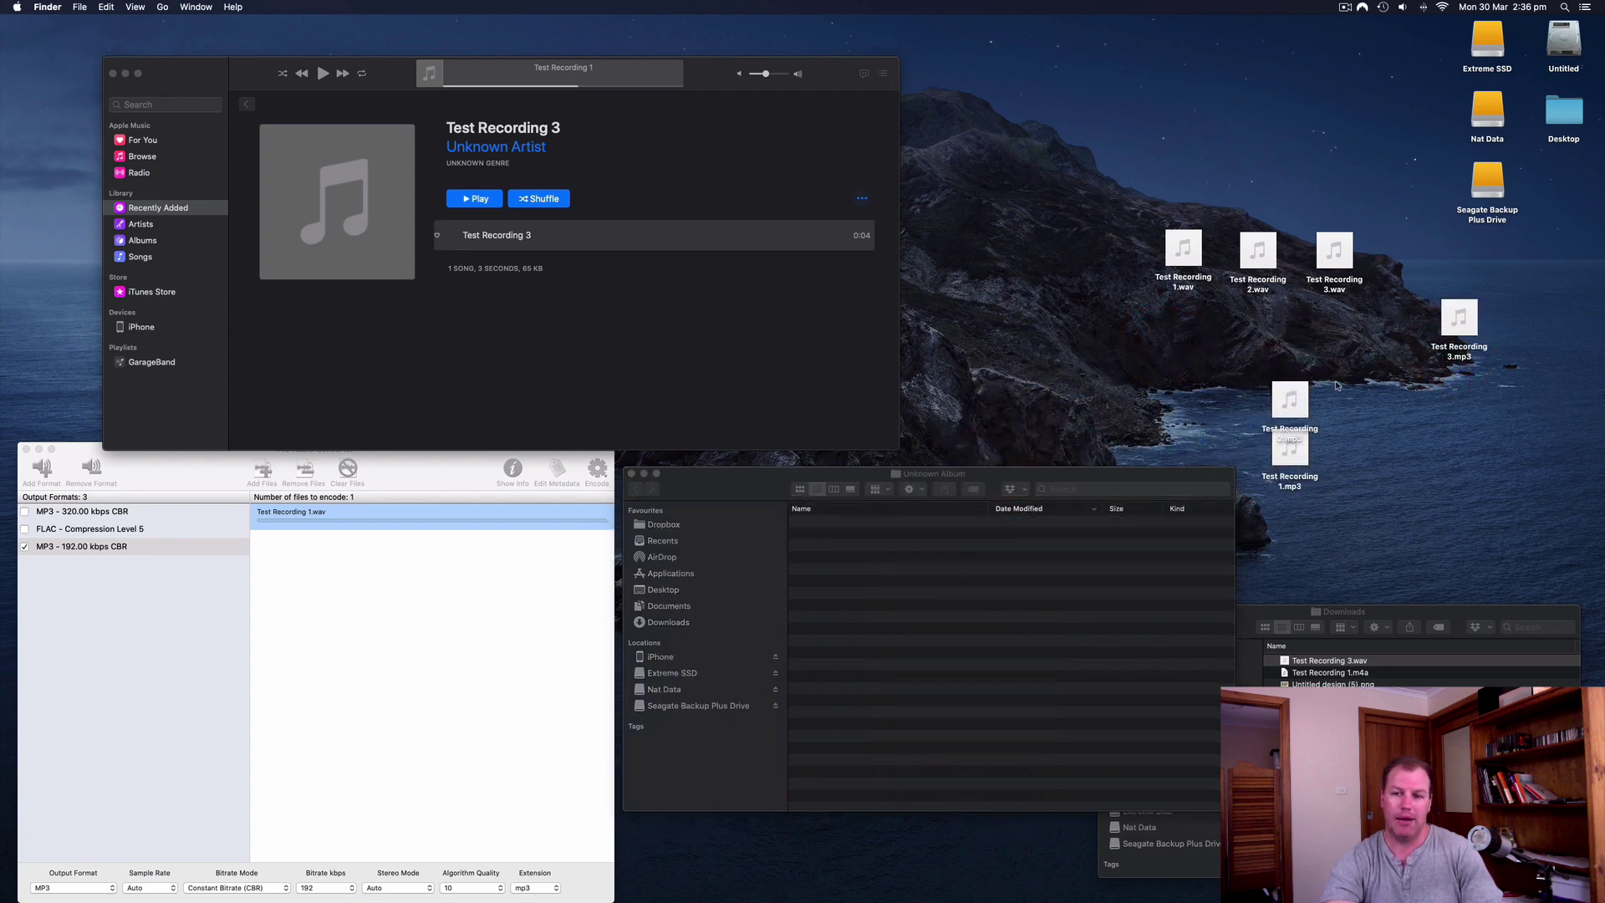
{"action": "left_click_drag", "start_coordinate": [1289, 400], "coordinate": [1156, 351]}
{"action": "left_click_drag", "start_coordinate": [1289, 447], "coordinate": [1251, 356]}
{"action": "left_click_drag", "start_coordinate": [1459, 318], "coordinate": [1371, 338]}
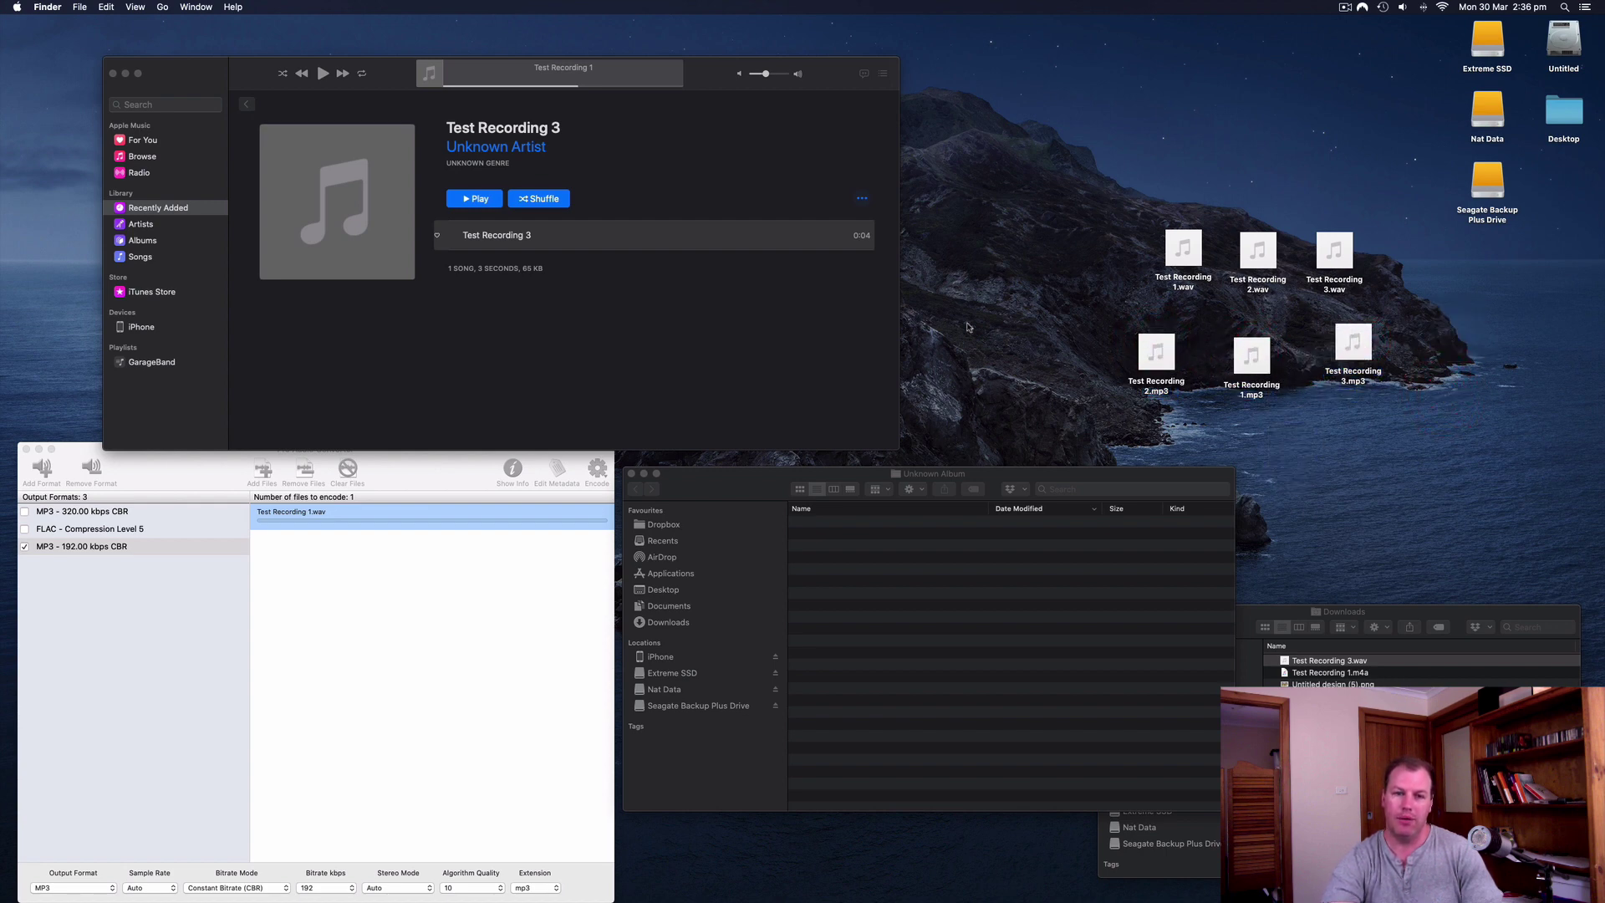
Change the import settings in the Music preferences to use the WAV Encoder
{"action": "left_click", "coordinate": [675, 328]}
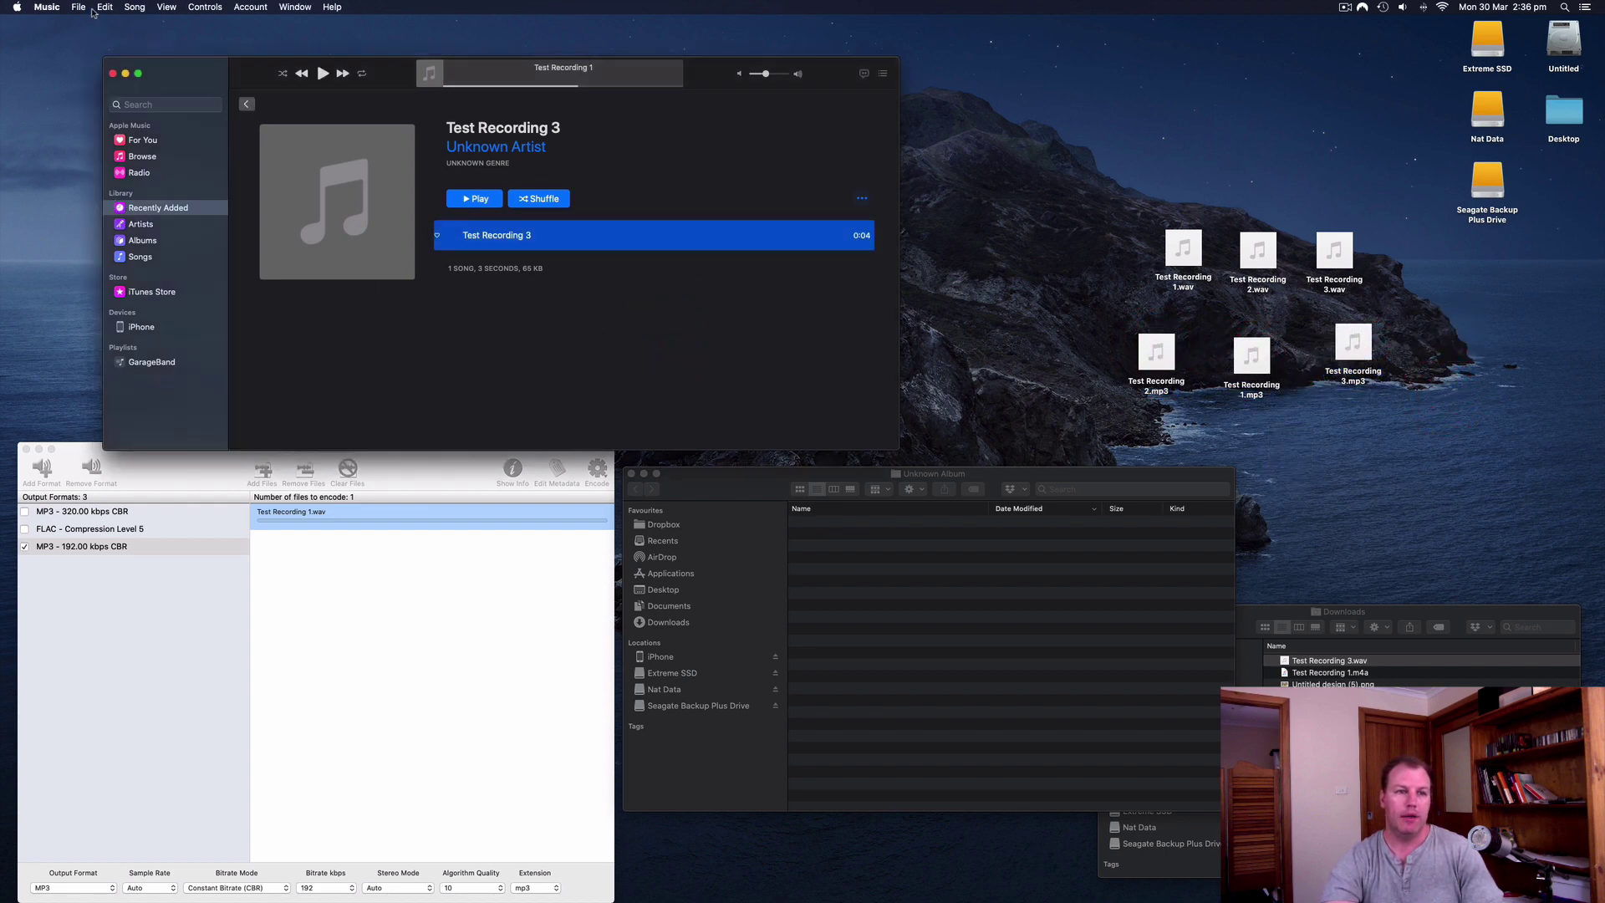
{"action": "left_click", "coordinate": [48, 9]}
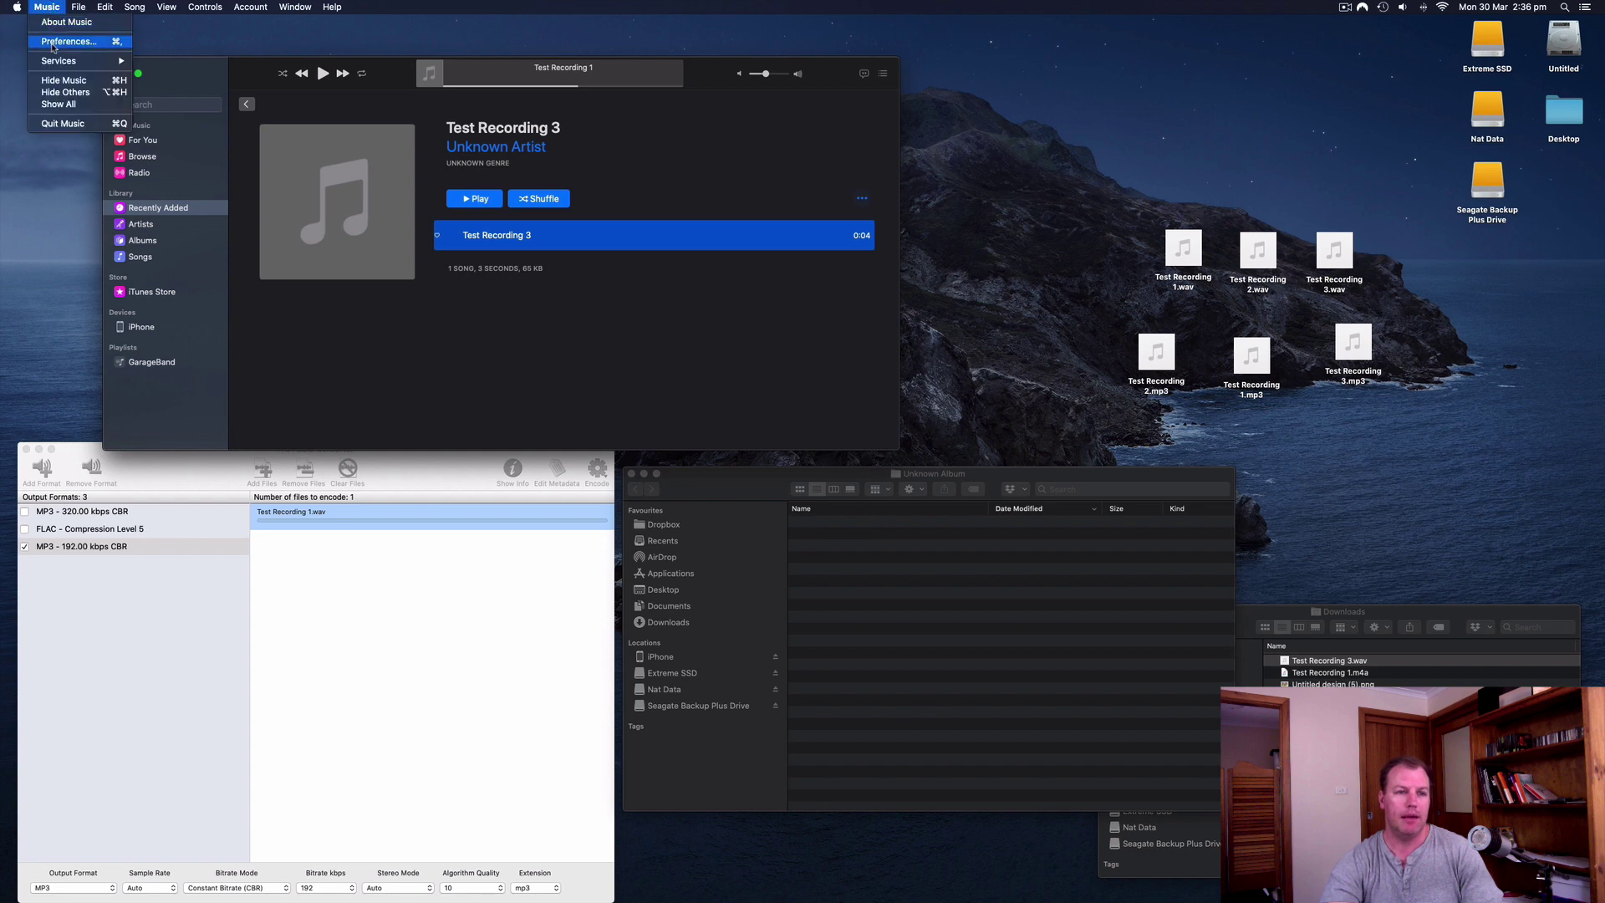
{"action": "left_click", "coordinate": [54, 42]}
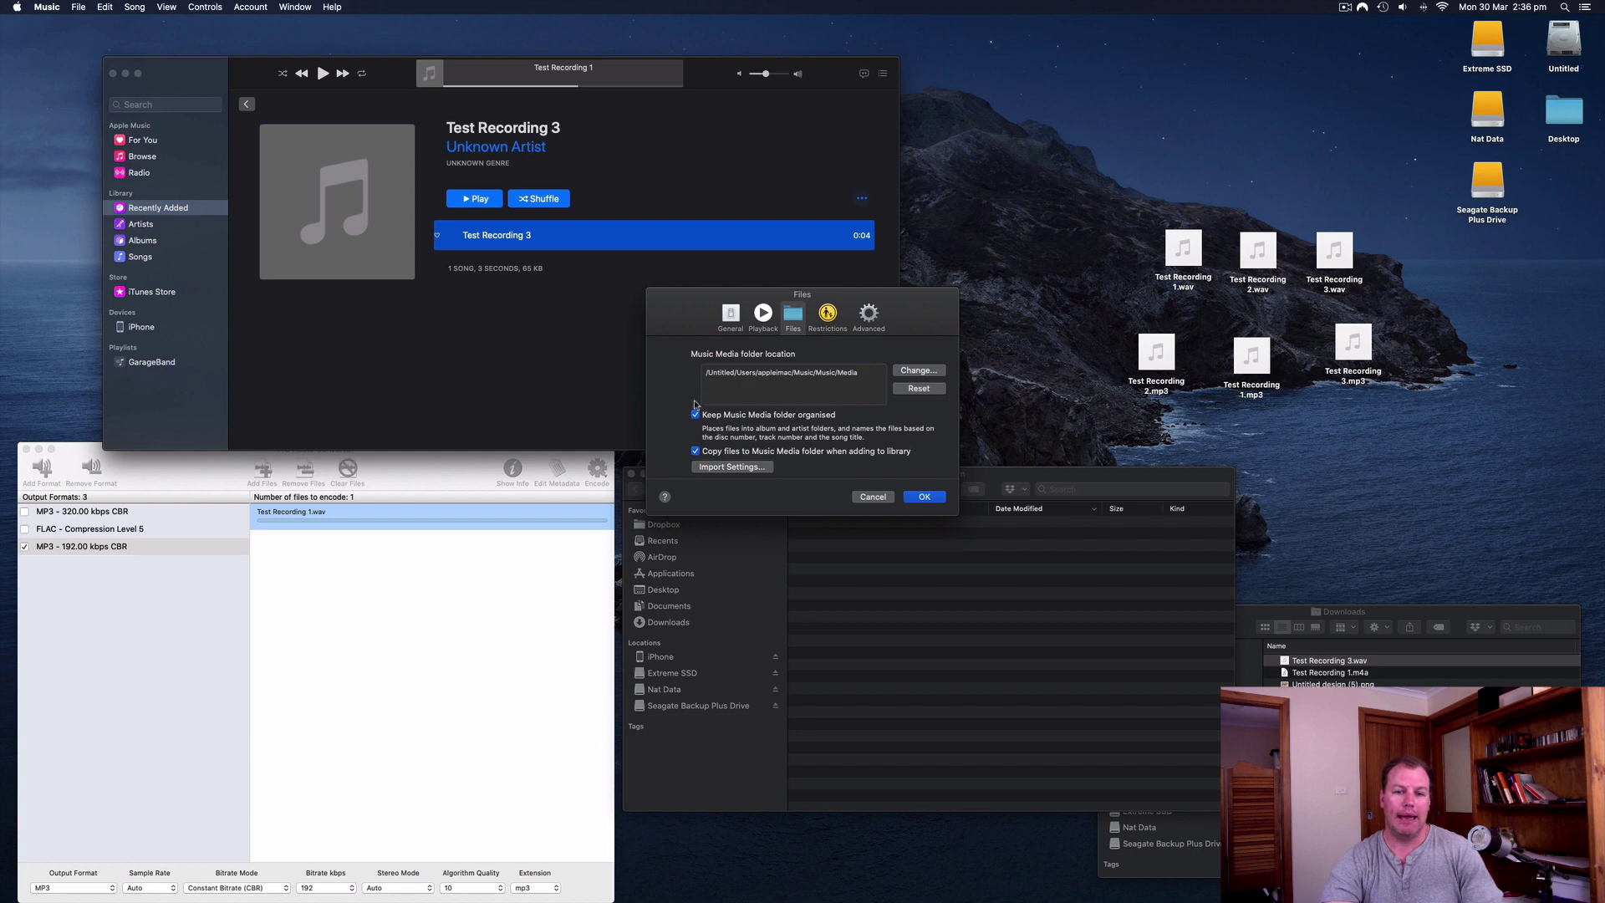
{"action": "left_click", "coordinate": [752, 470]}
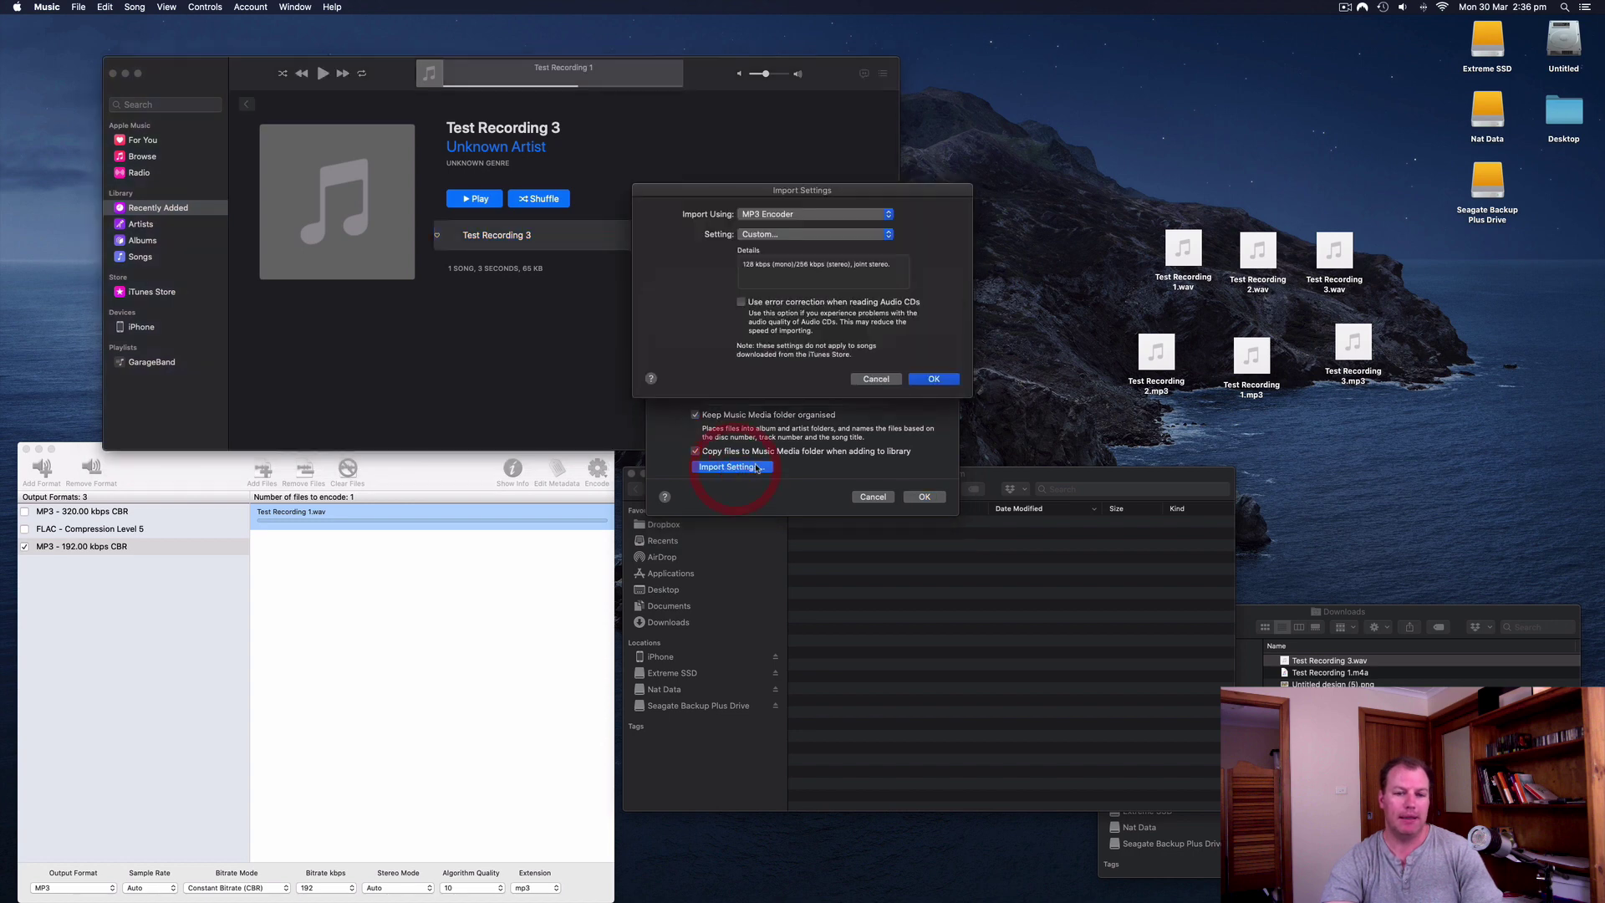
{"action": "left_click", "coordinate": [765, 219]}
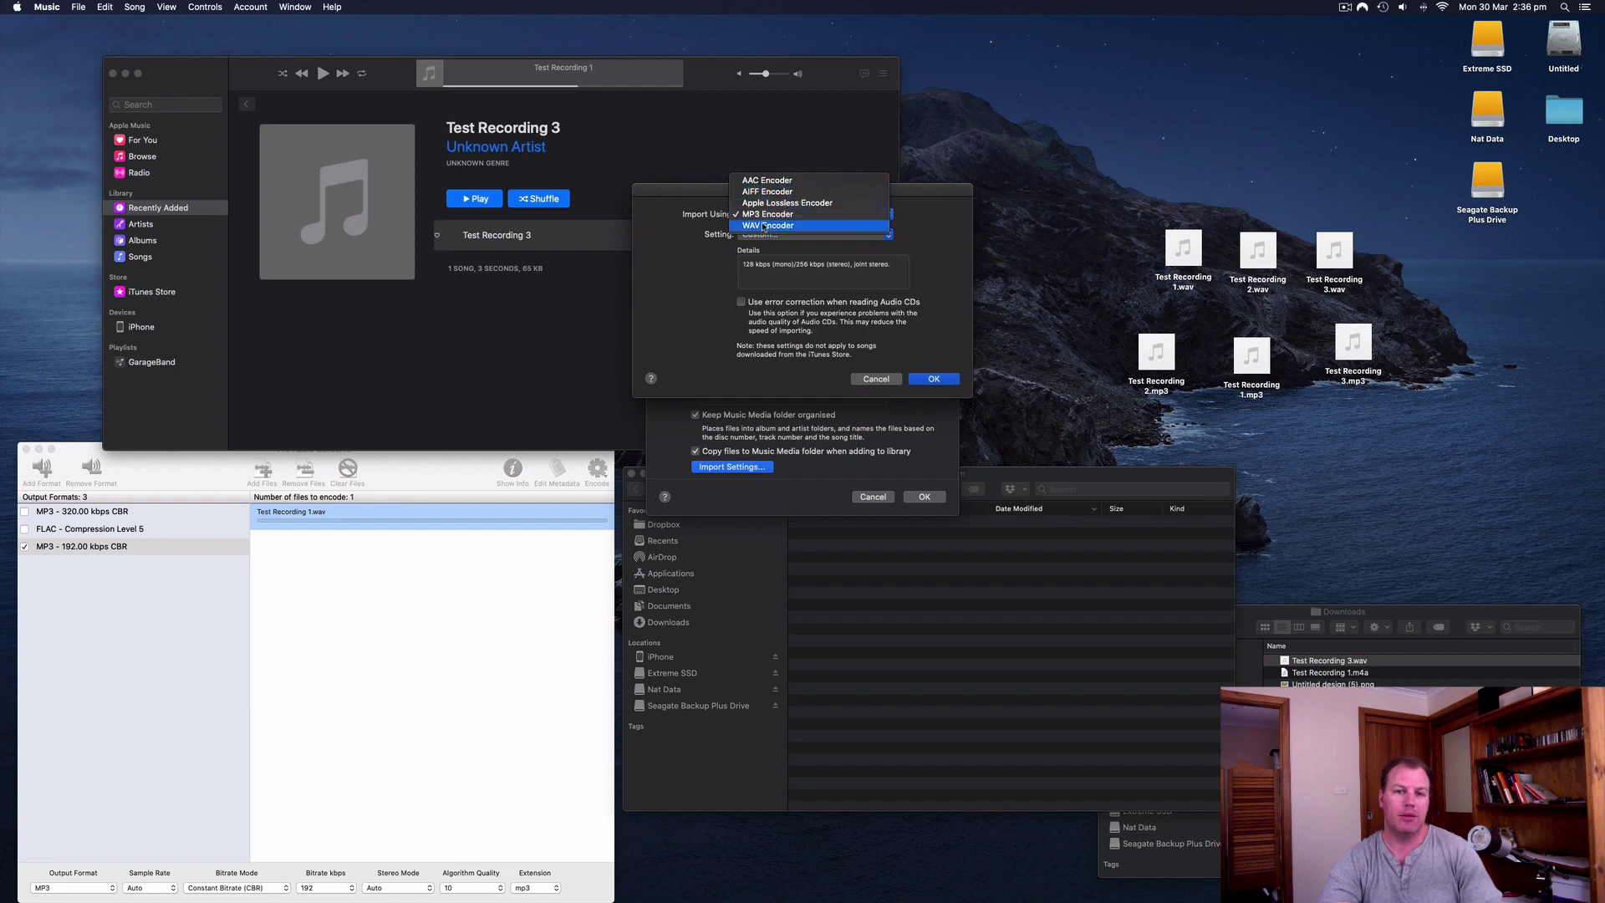
{"action": "left_click", "coordinate": [761, 226]}
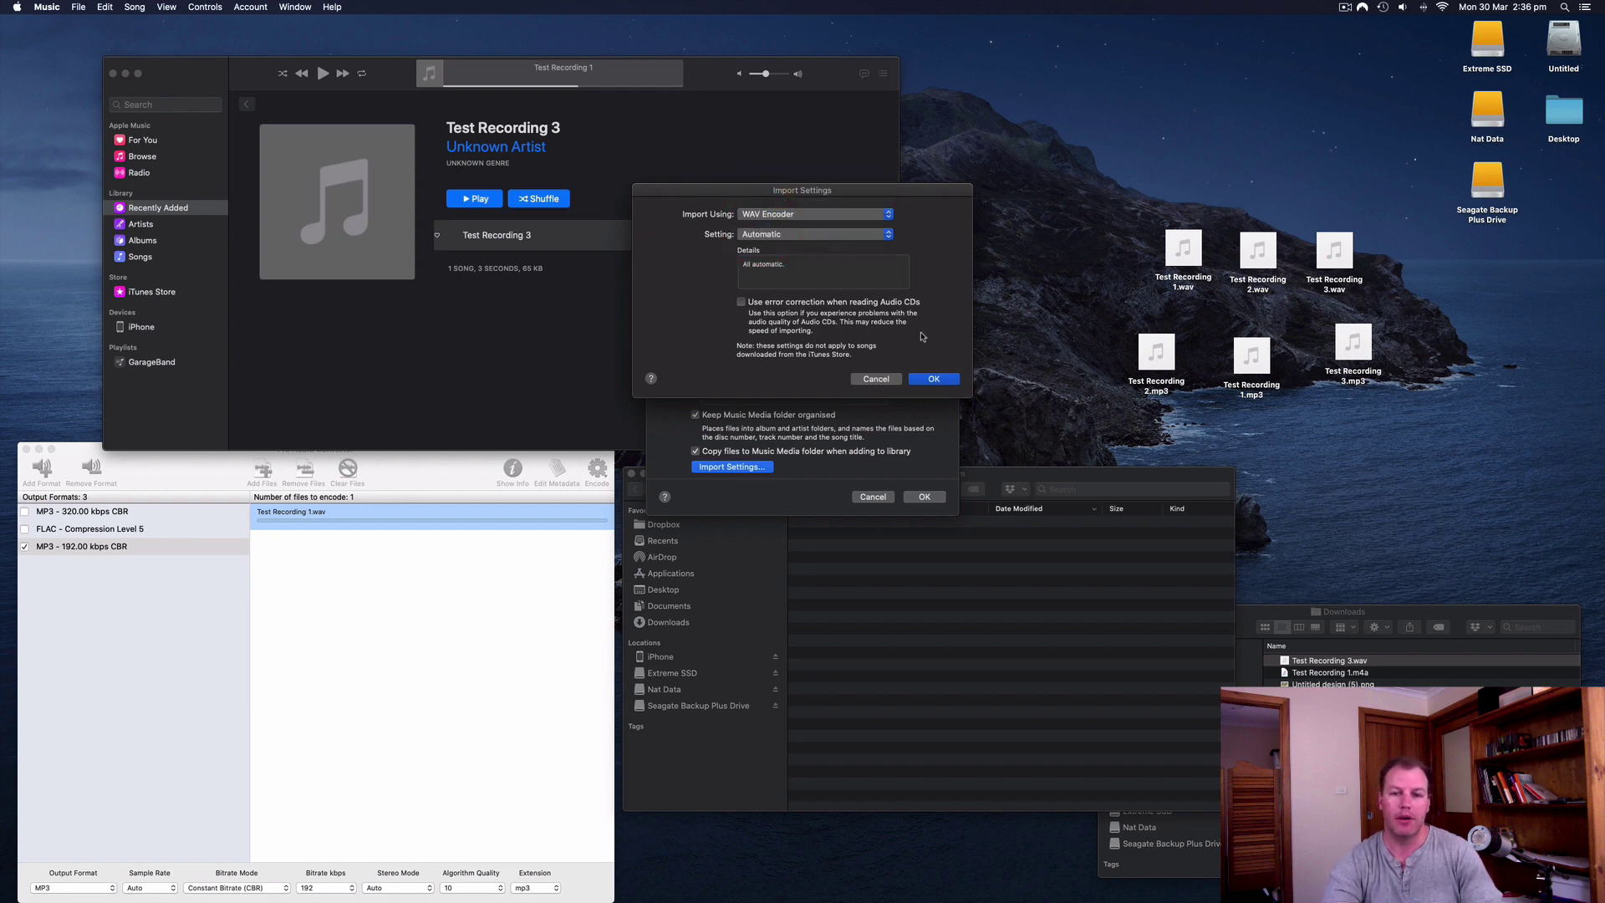
{"action": "left_click", "coordinate": [954, 380]}
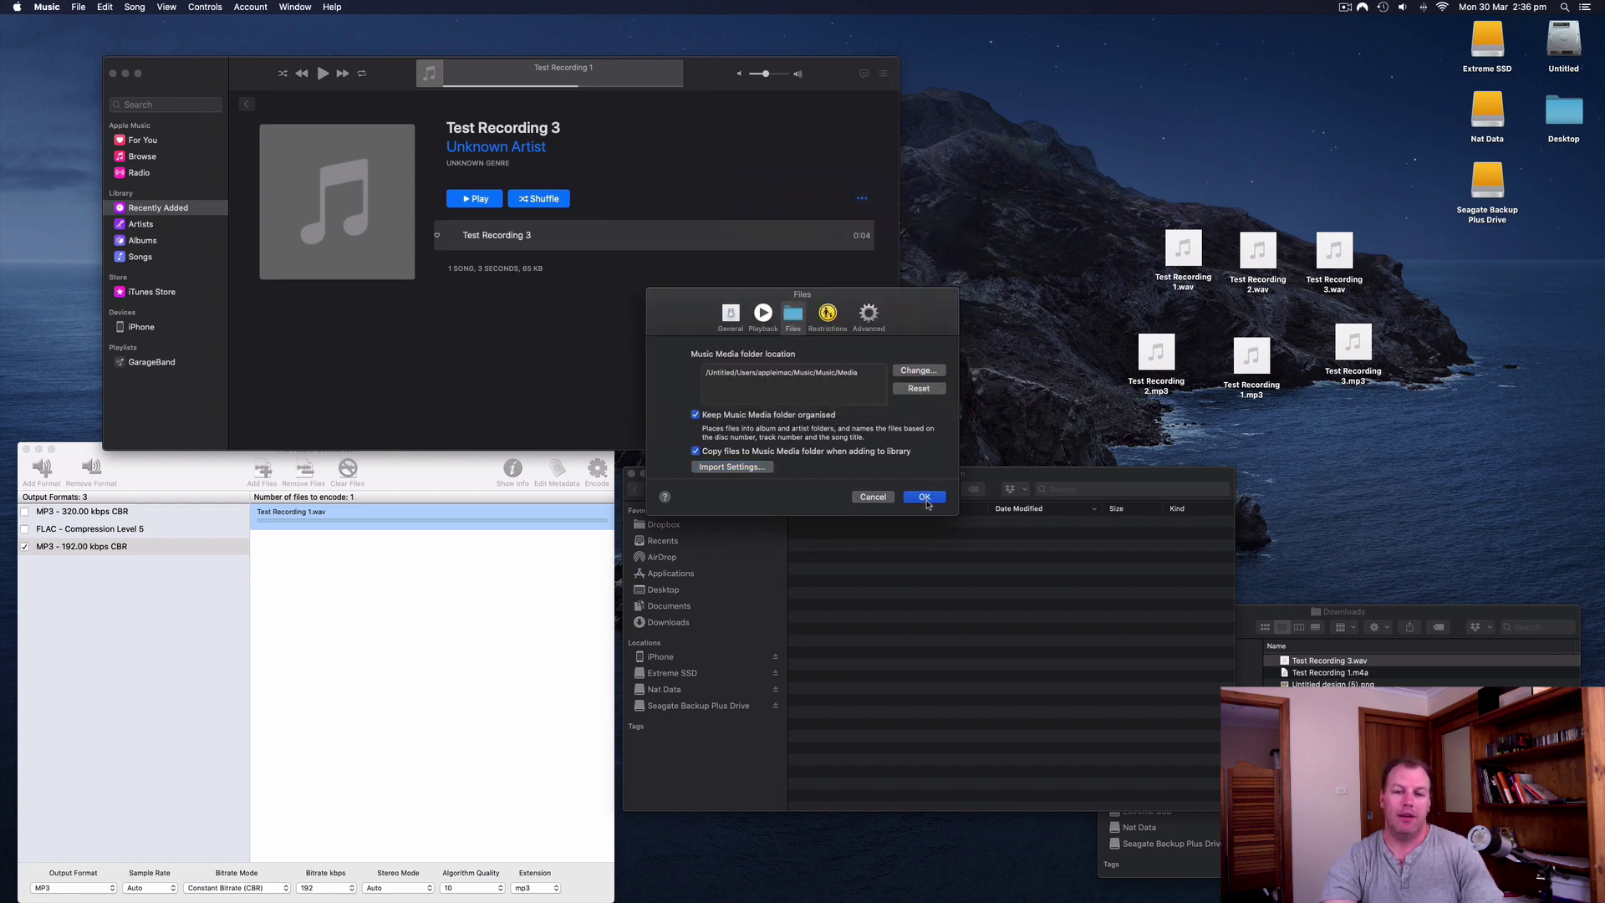
{"action": "left_click", "coordinate": [925, 497]}
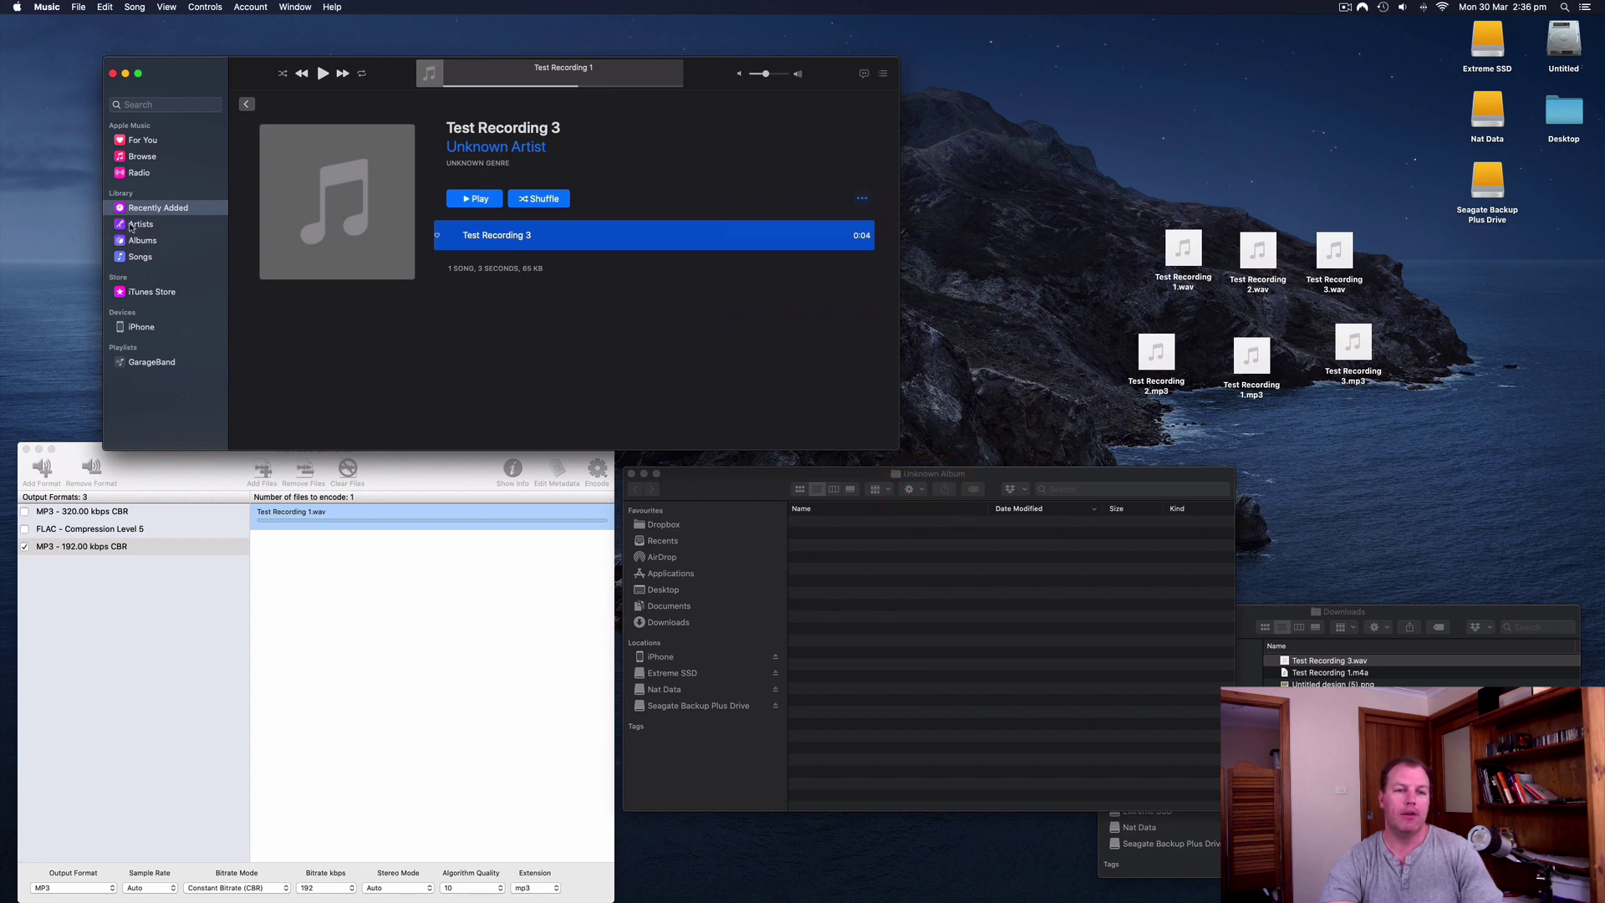
Try to add Test Recording 1.mp3 from the desktop to the Music library
{"action": "left_click", "coordinate": [1006, 286]}
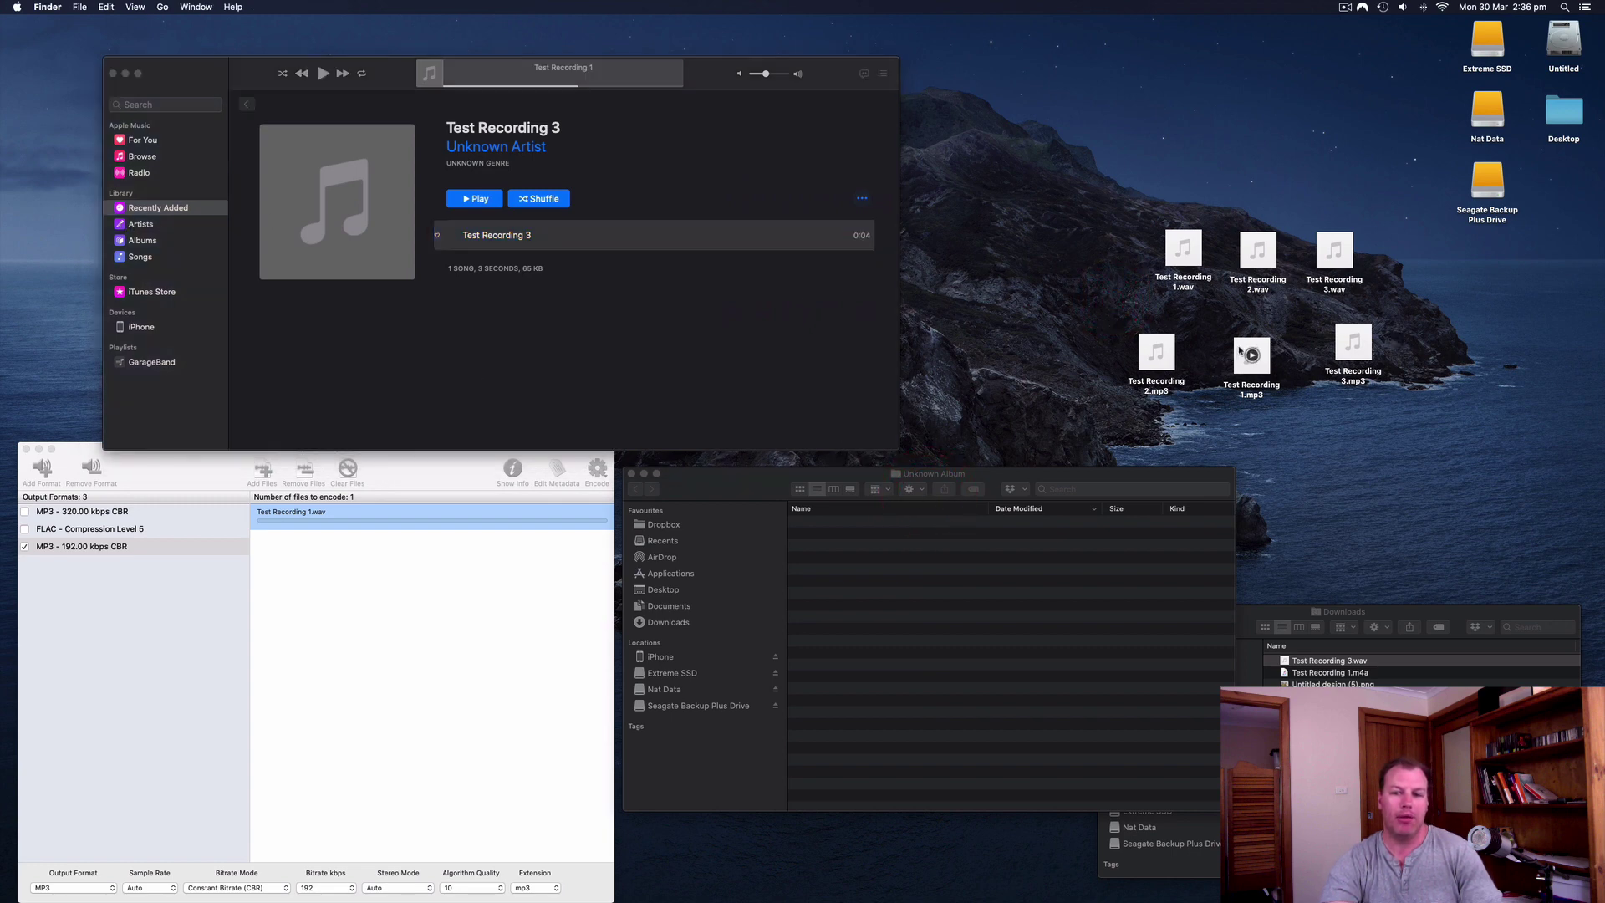
{"action": "left_click_drag", "start_coordinate": [1238, 358], "coordinate": [149, 226]}
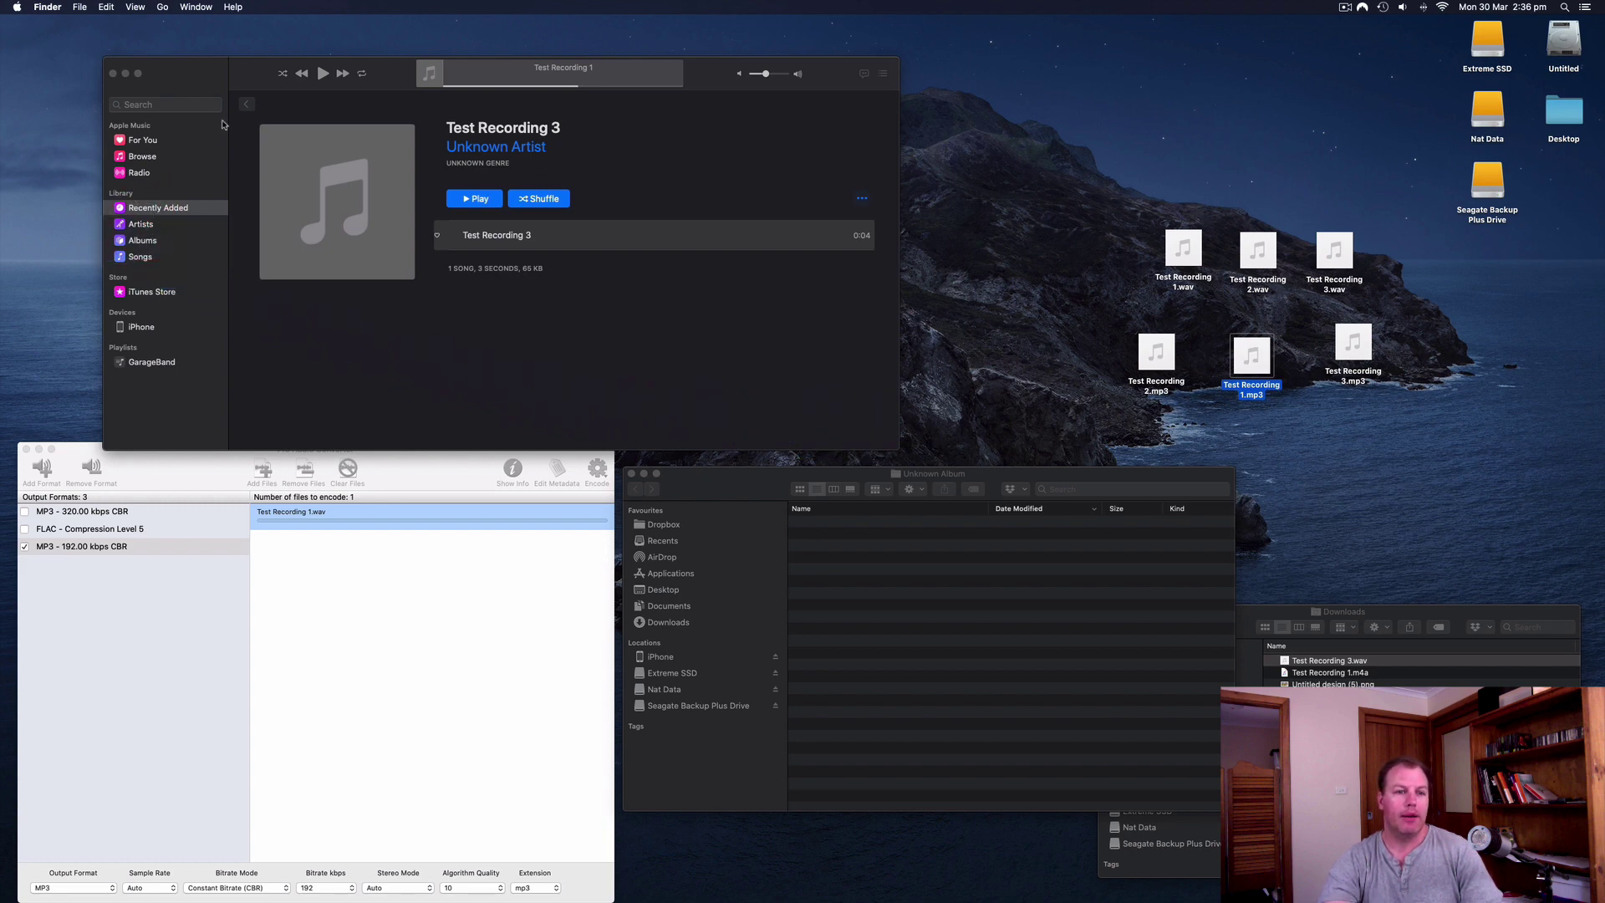
Return to the recently added albums and delete all of today's Test Recording entries from the music library
{"action": "left_click", "coordinate": [247, 107]}
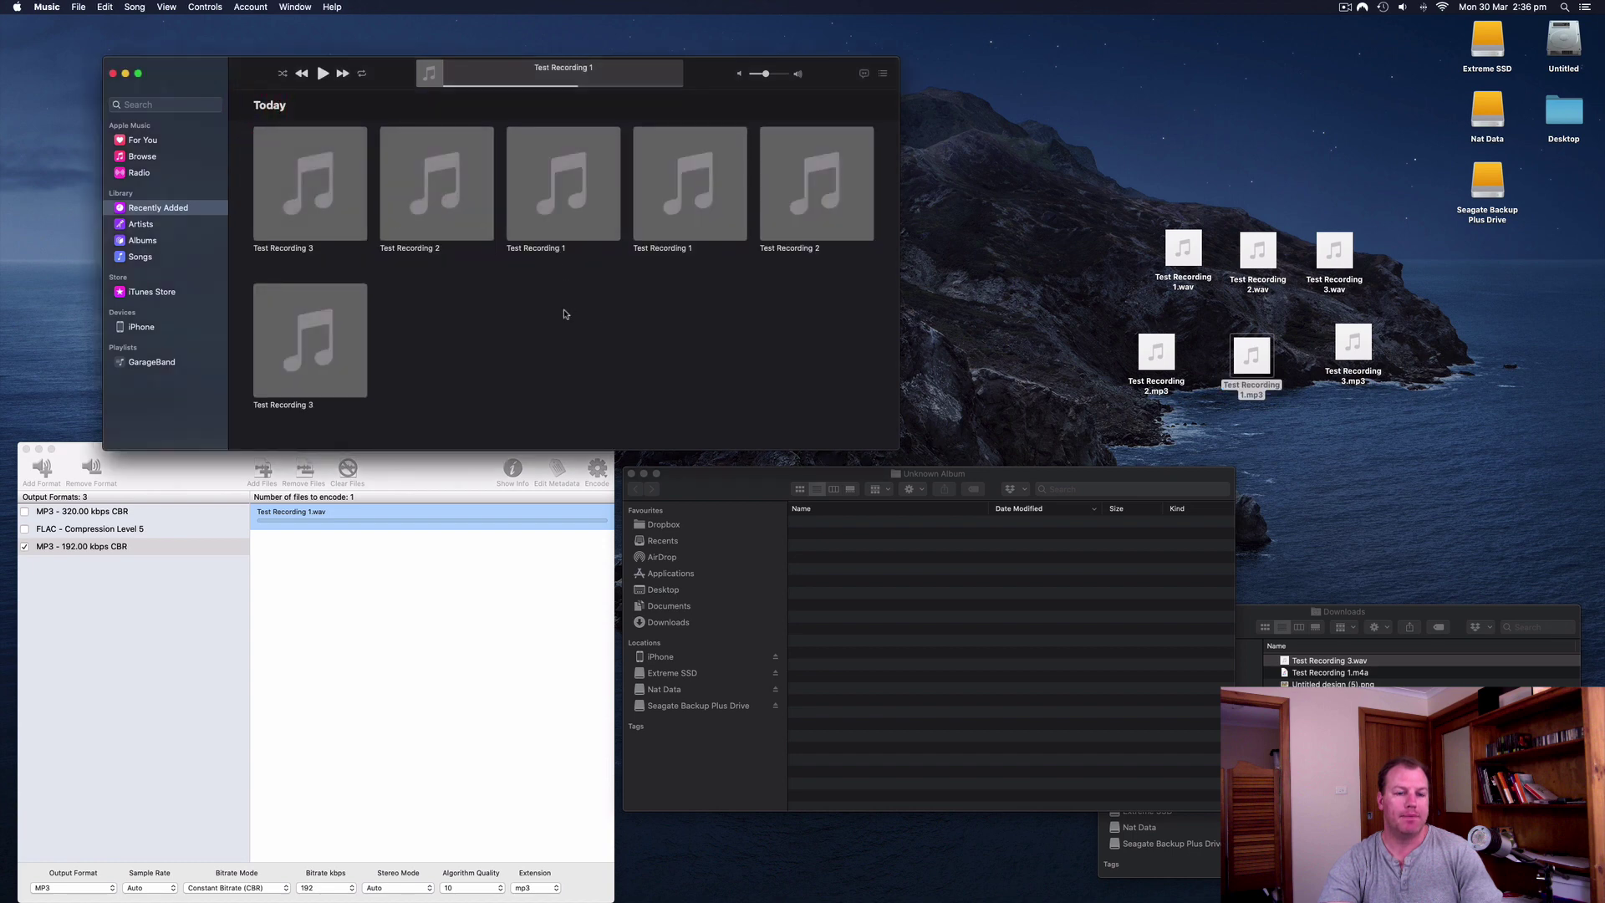
{"action": "left_click", "coordinate": [565, 311]}
{"action": "left_click_drag", "start_coordinate": [807, 368], "coordinate": [347, 175]}
{"action": "right_click", "coordinate": [347, 175]}
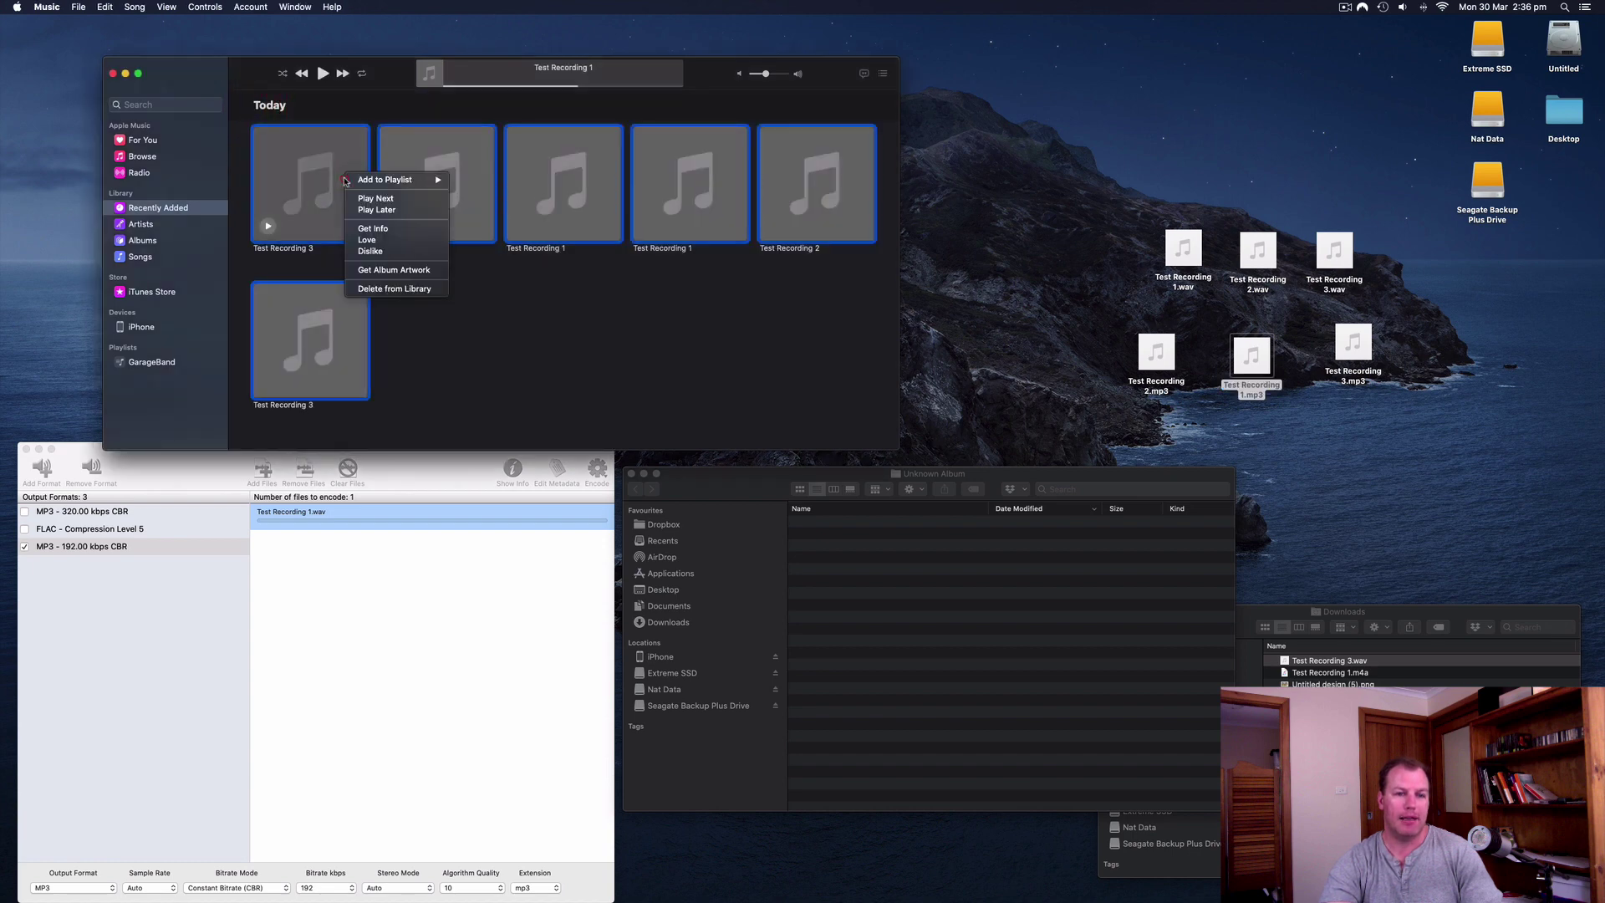
{"action": "left_click", "coordinate": [394, 289]}
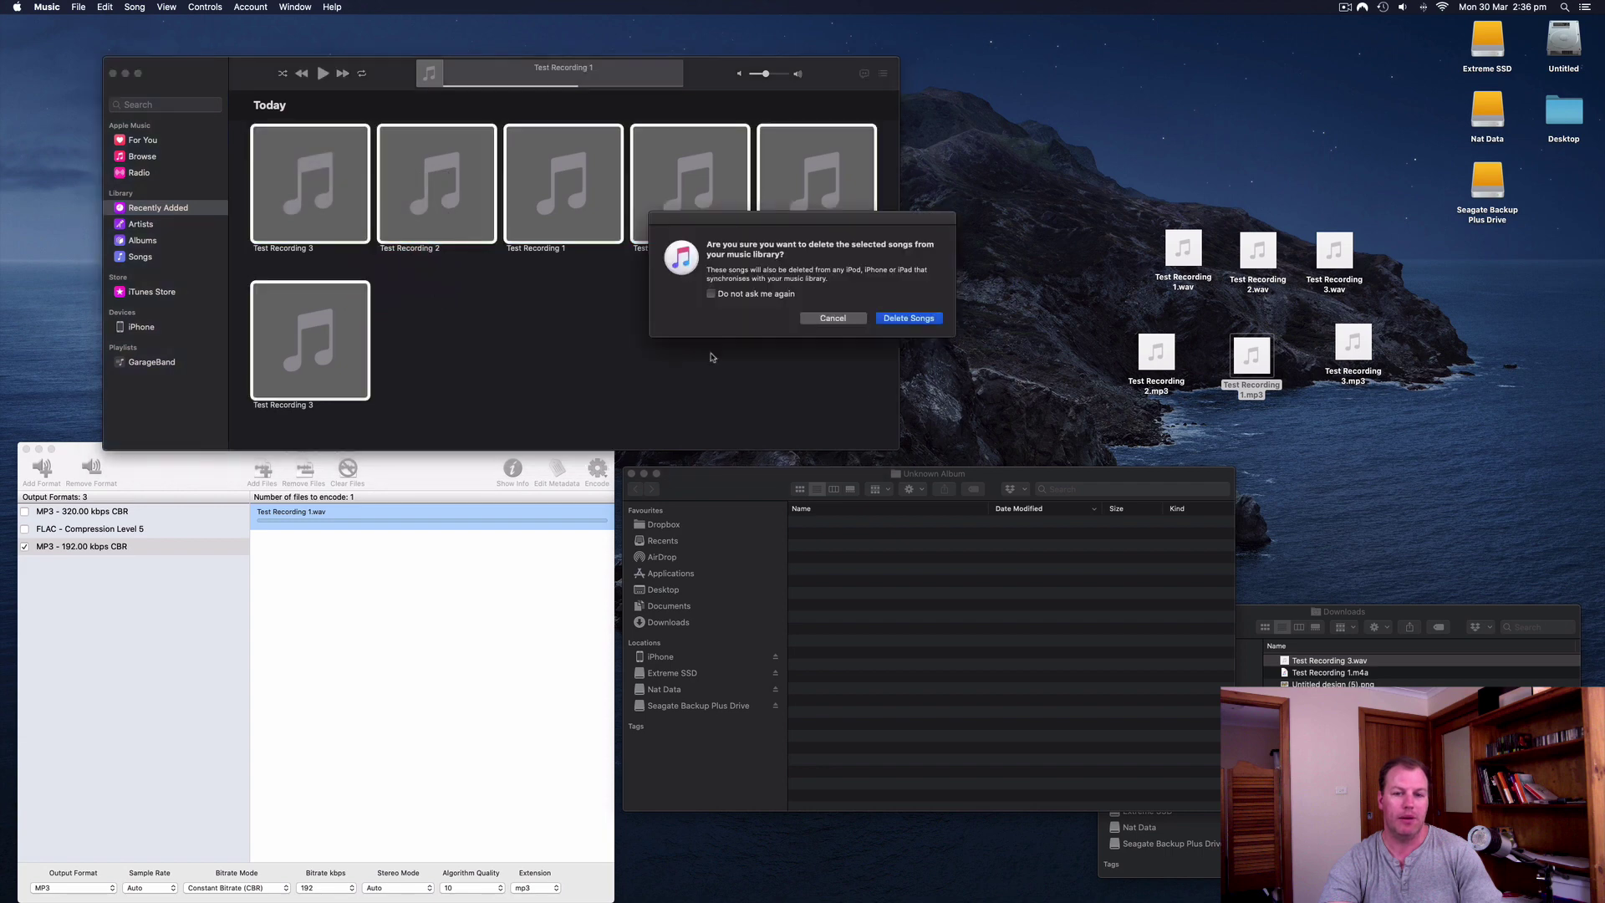
{"action": "left_click", "coordinate": [916, 321]}
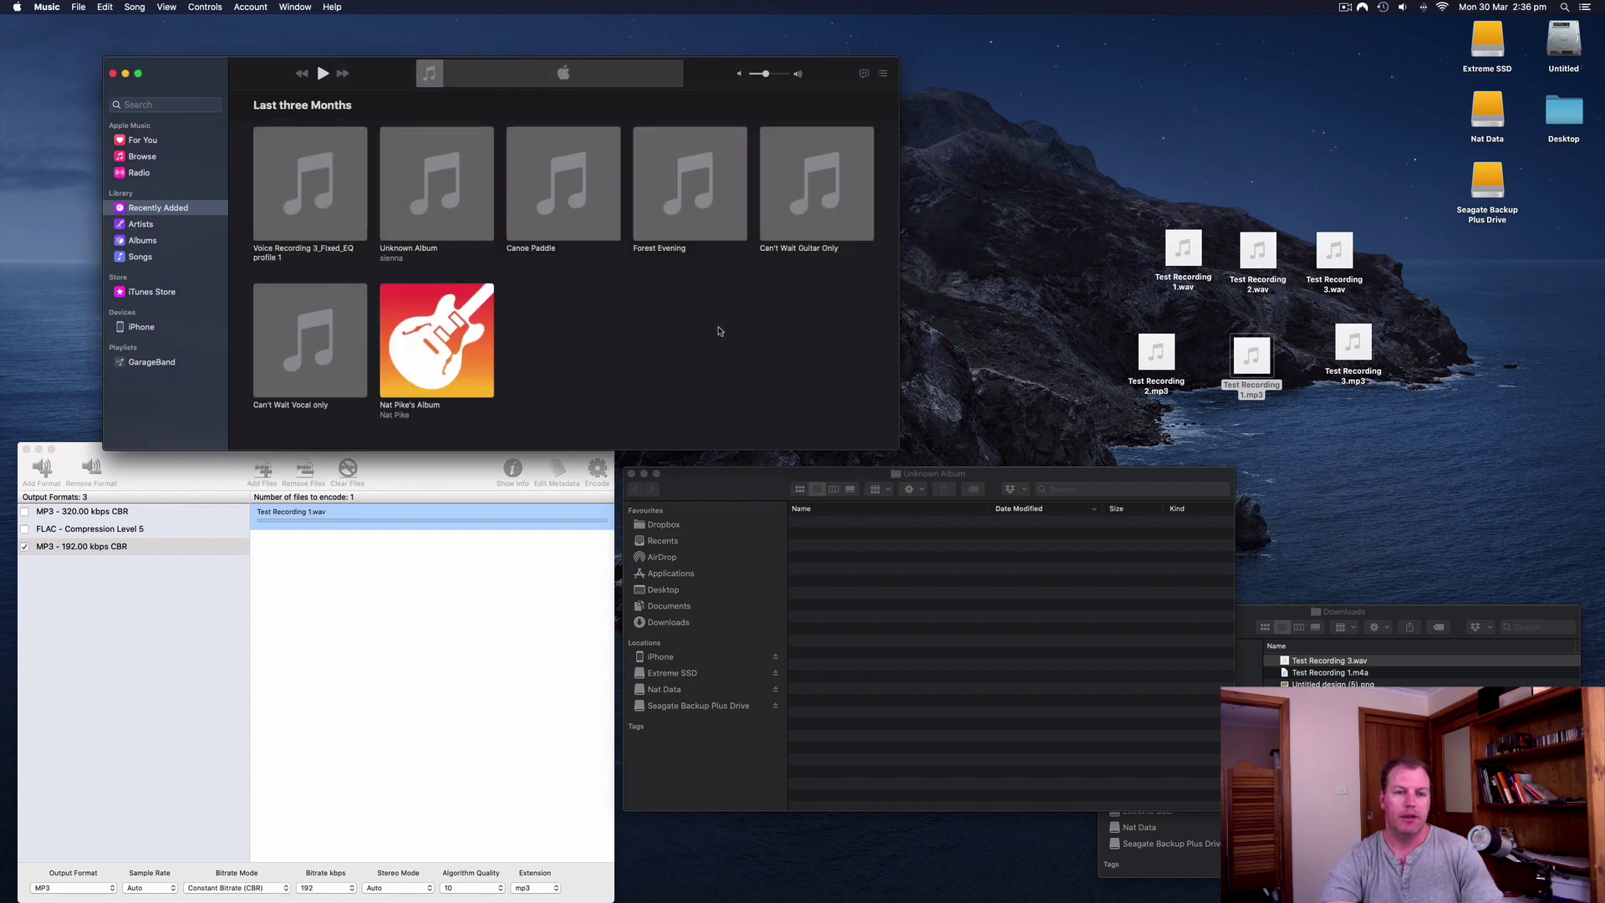
Add Test Recording 1.mp3 from the desktop to the emptied Music library and open its album
{"action": "left_click_drag", "start_coordinate": [1252, 355], "coordinate": [162, 225]}
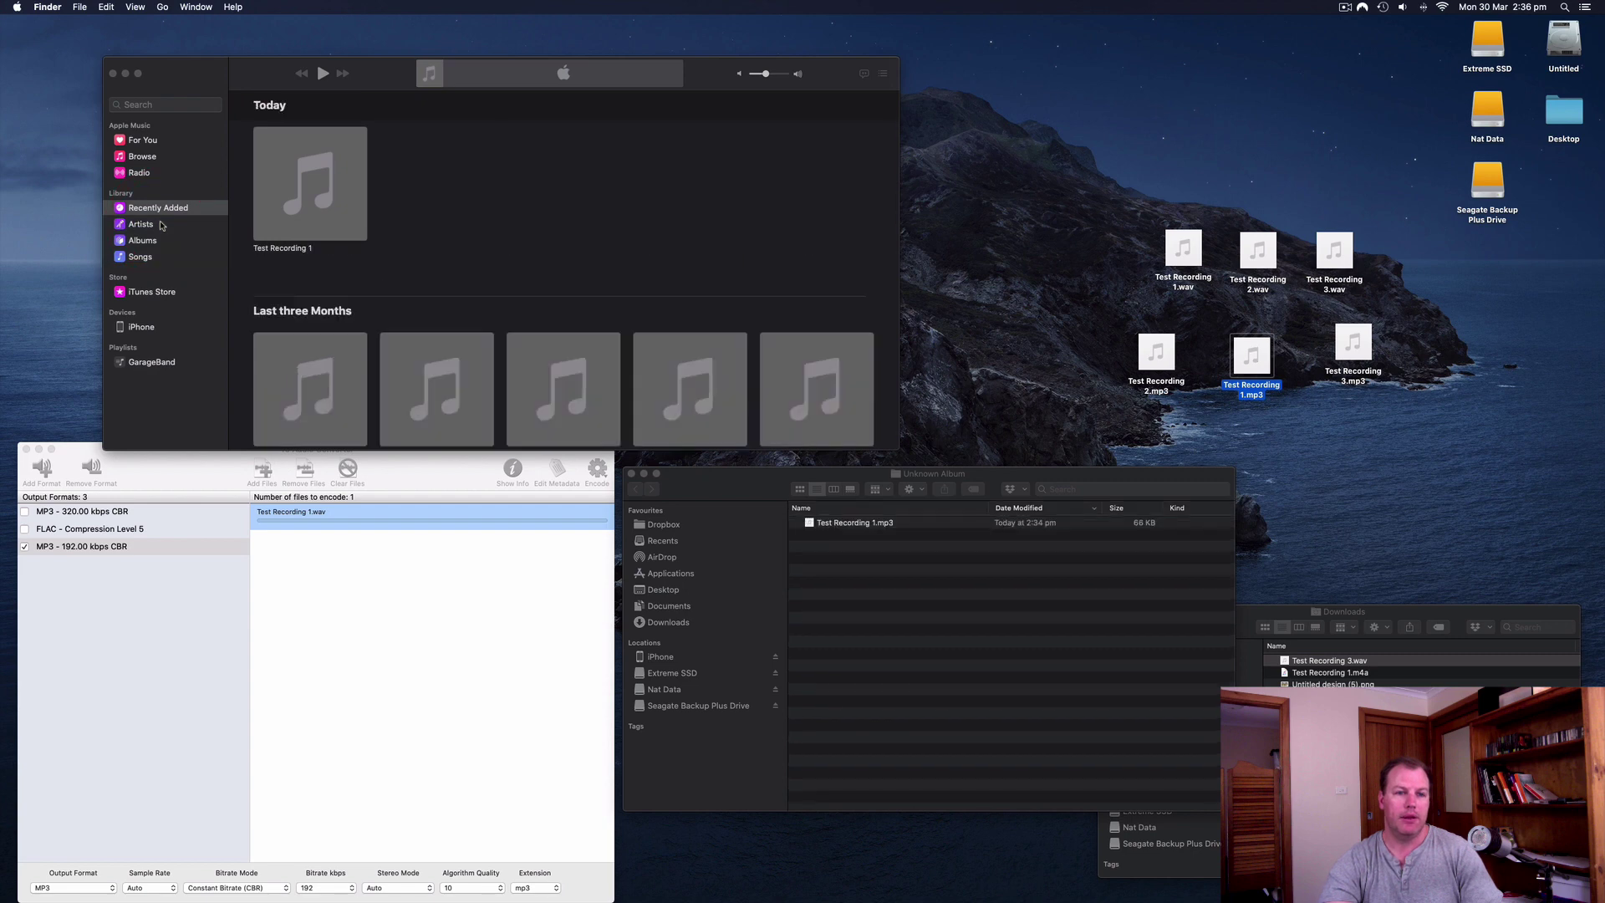
{"action": "left_click", "coordinate": [333, 220]}
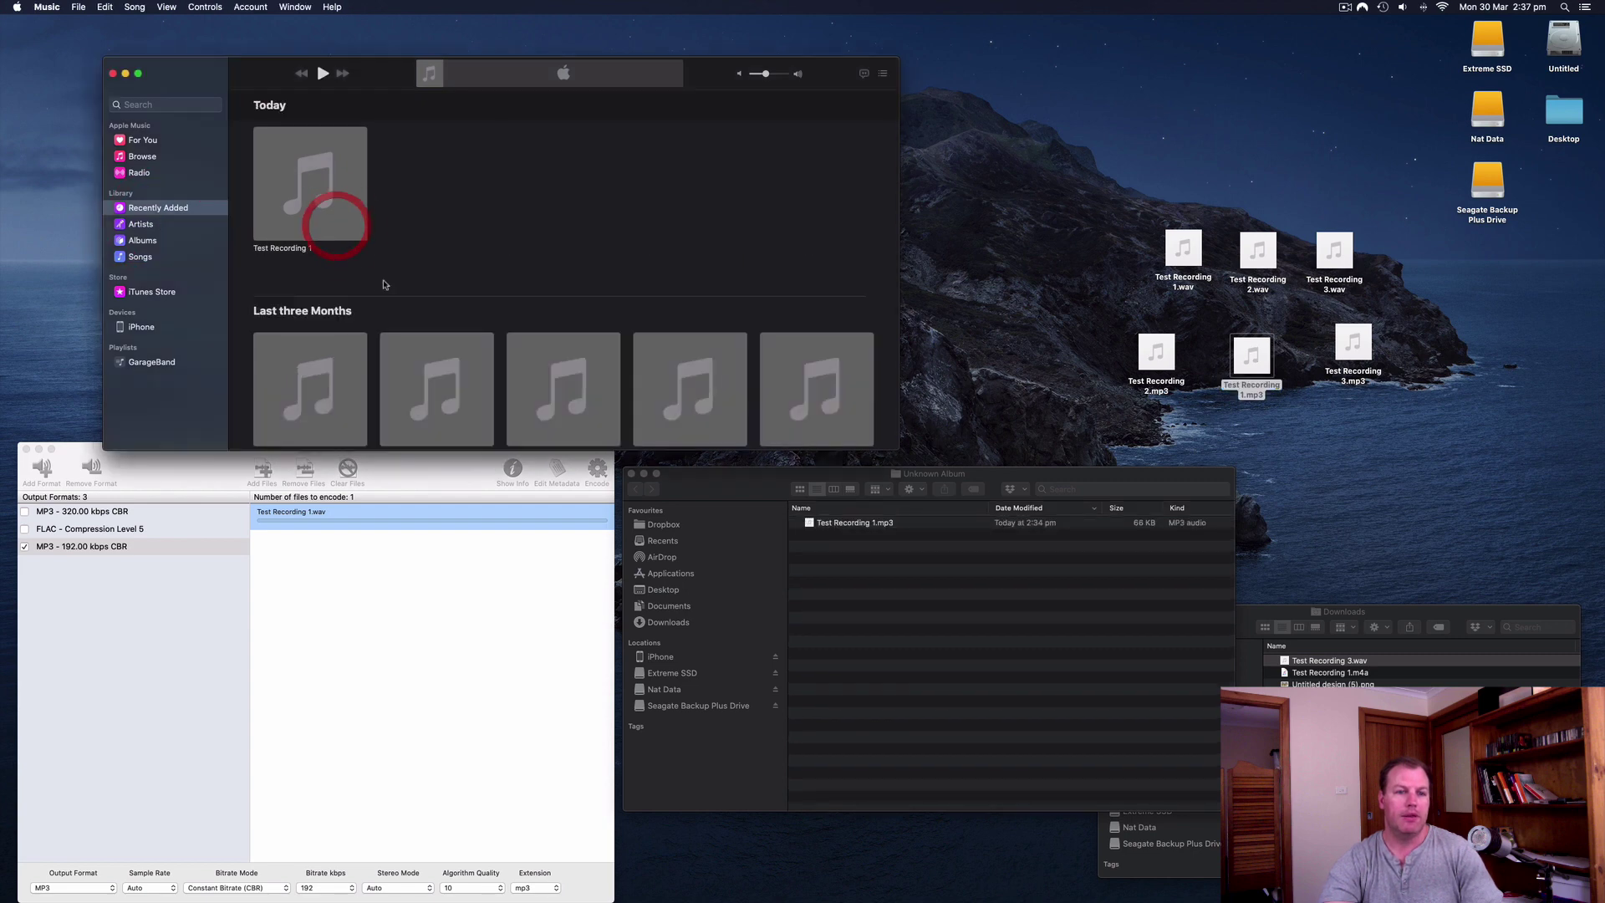
{"action": "left_click", "coordinate": [343, 164]}
Create a WAV version of the Test Recording 1 track
{"action": "left_click", "coordinate": [590, 234]}
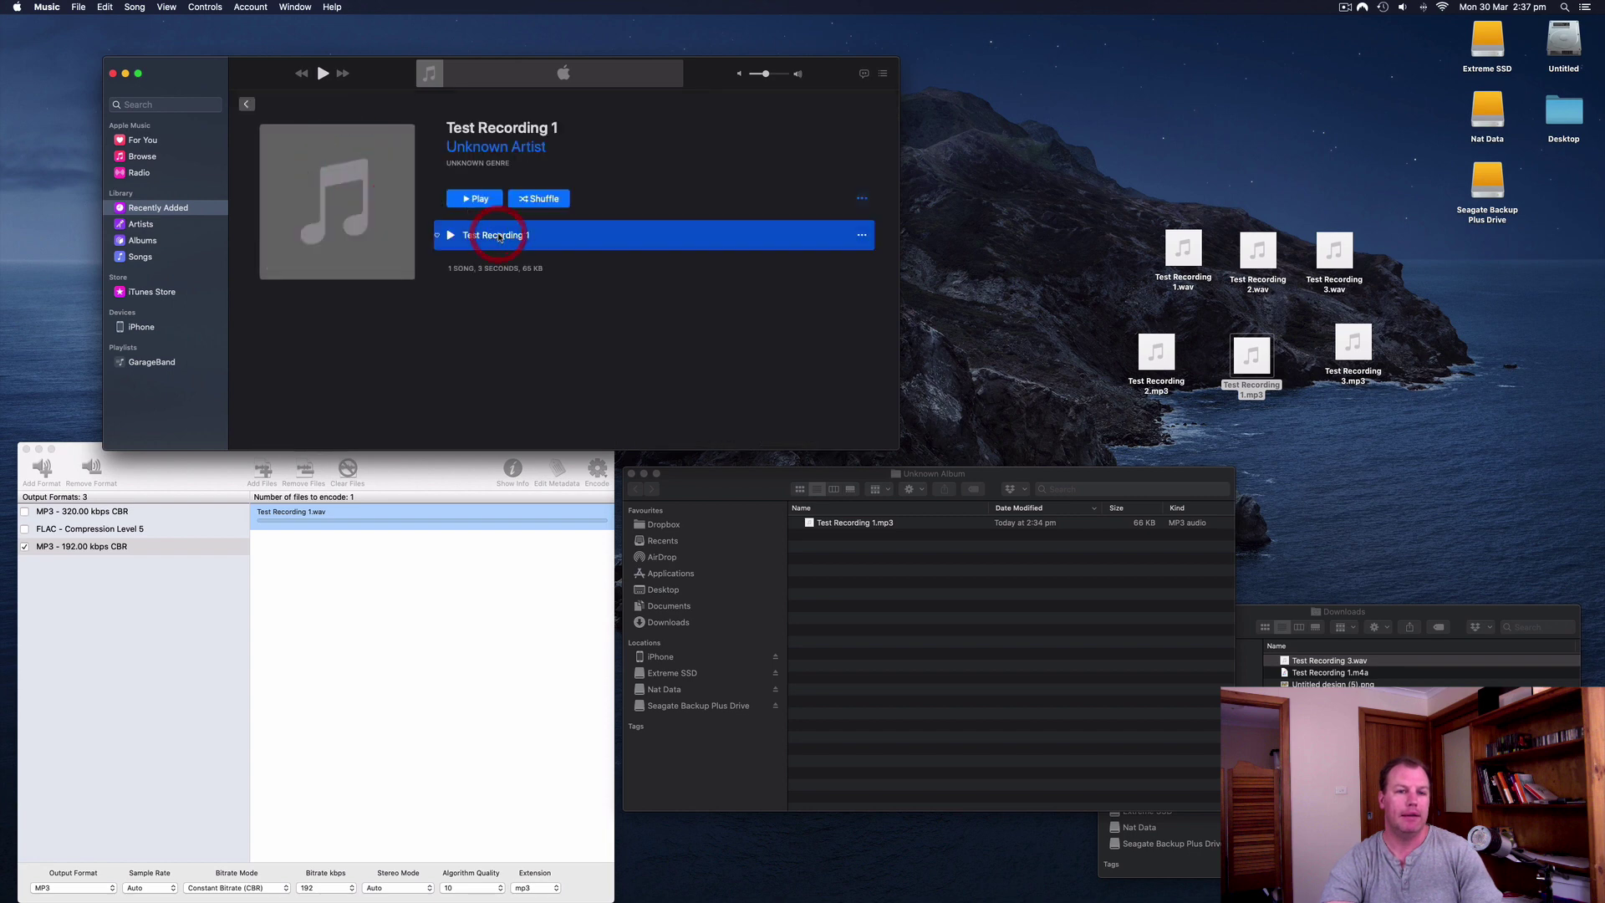
{"action": "left_click", "coordinate": [76, 7]}
{"action": "mouse_move", "coordinate": [103, 122]}
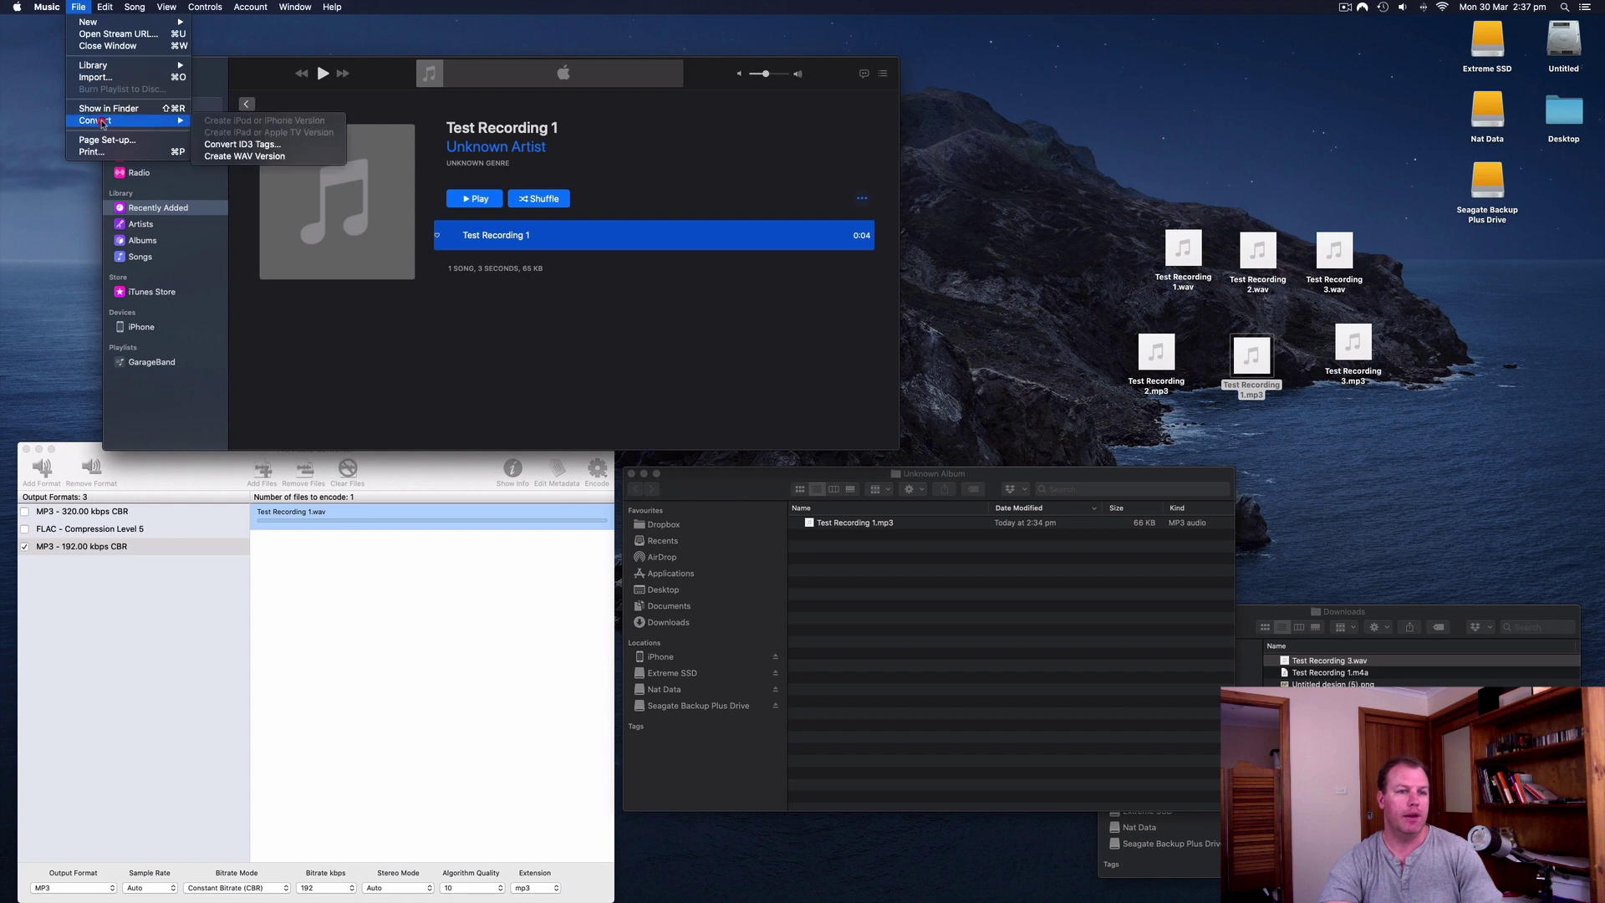
{"action": "left_click", "coordinate": [249, 159]}
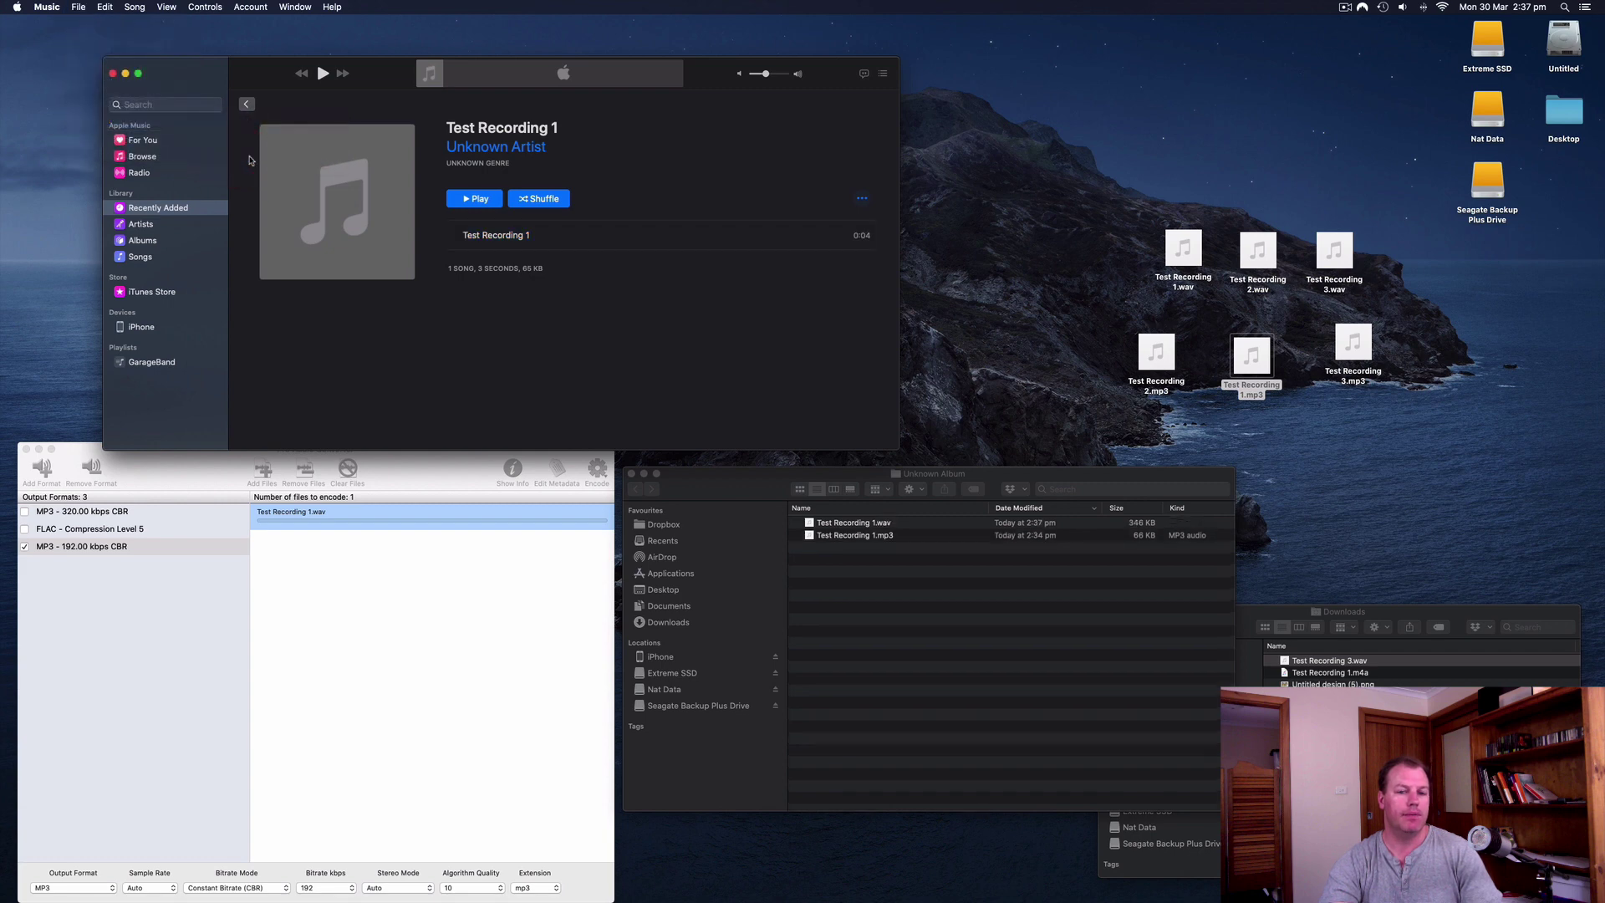
Trace the Unknown Album folder's location through its parent folders in column view, return to list view and select Test Recording 1.wav
{"action": "left_click", "coordinate": [915, 607]}
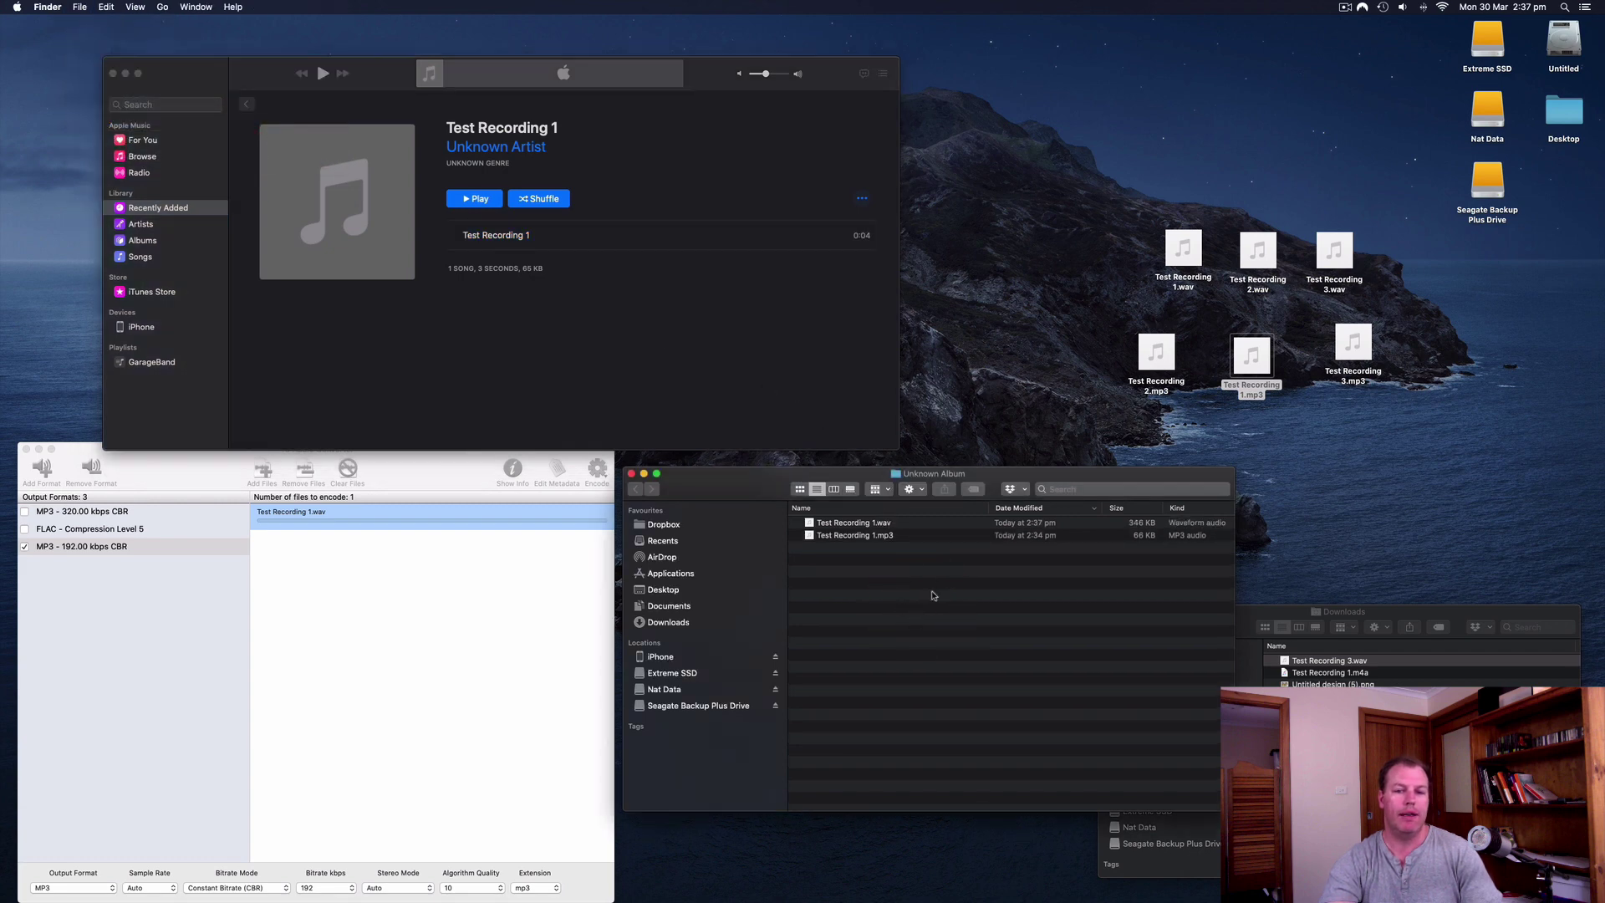
{"action": "left_click", "coordinate": [833, 491]}
{"action": "left_click", "coordinate": [818, 491]}
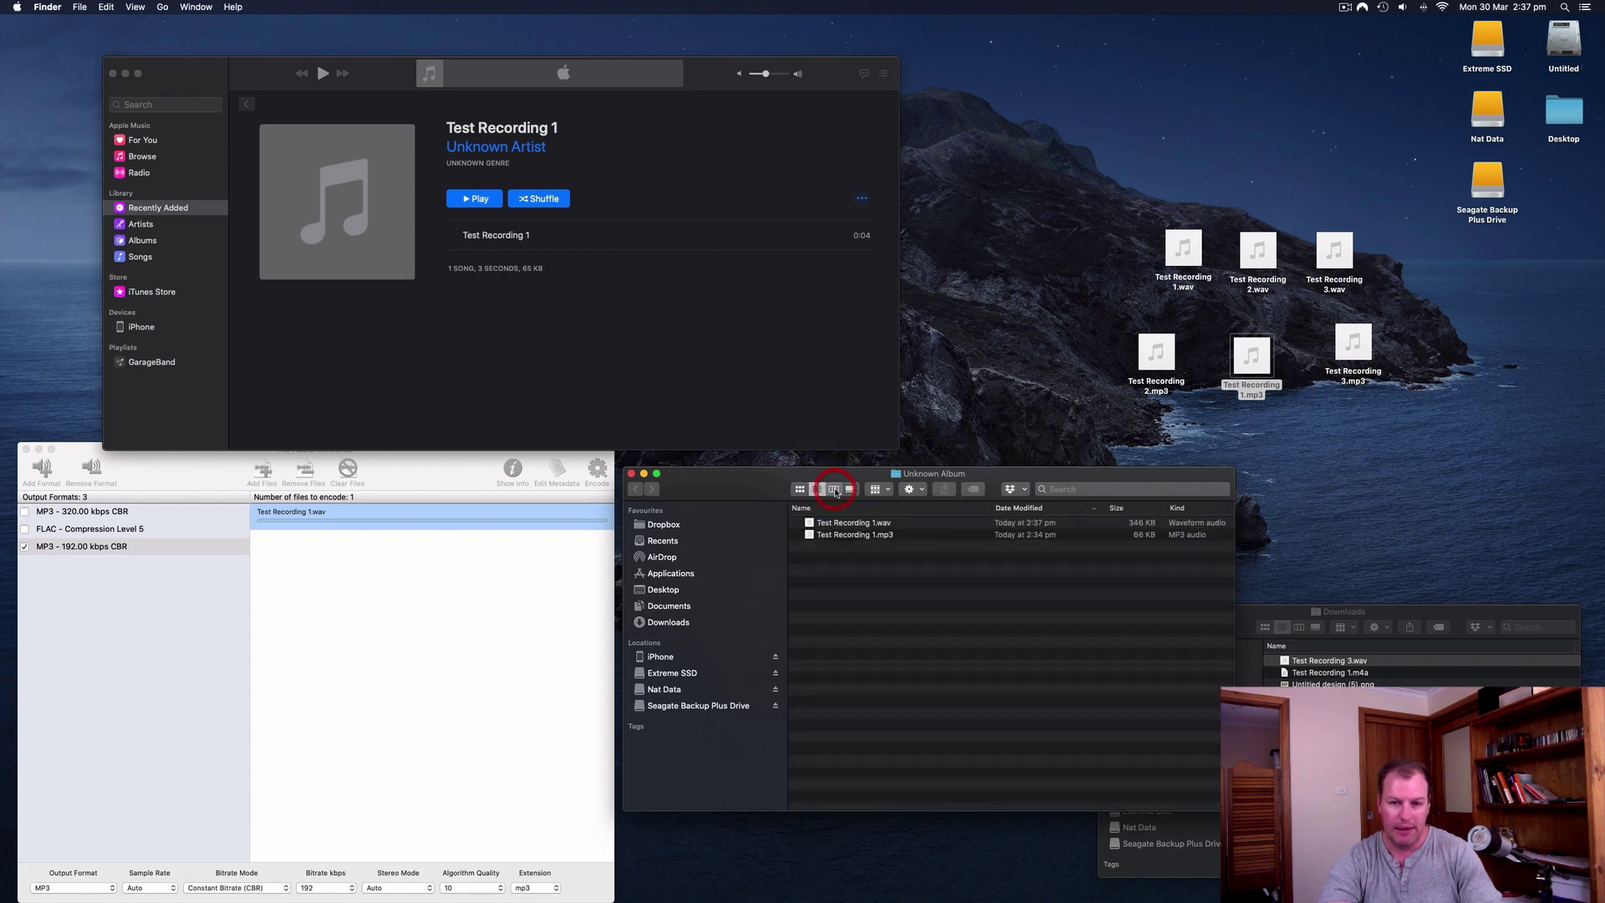
{"action": "left_click", "coordinate": [834, 491]}
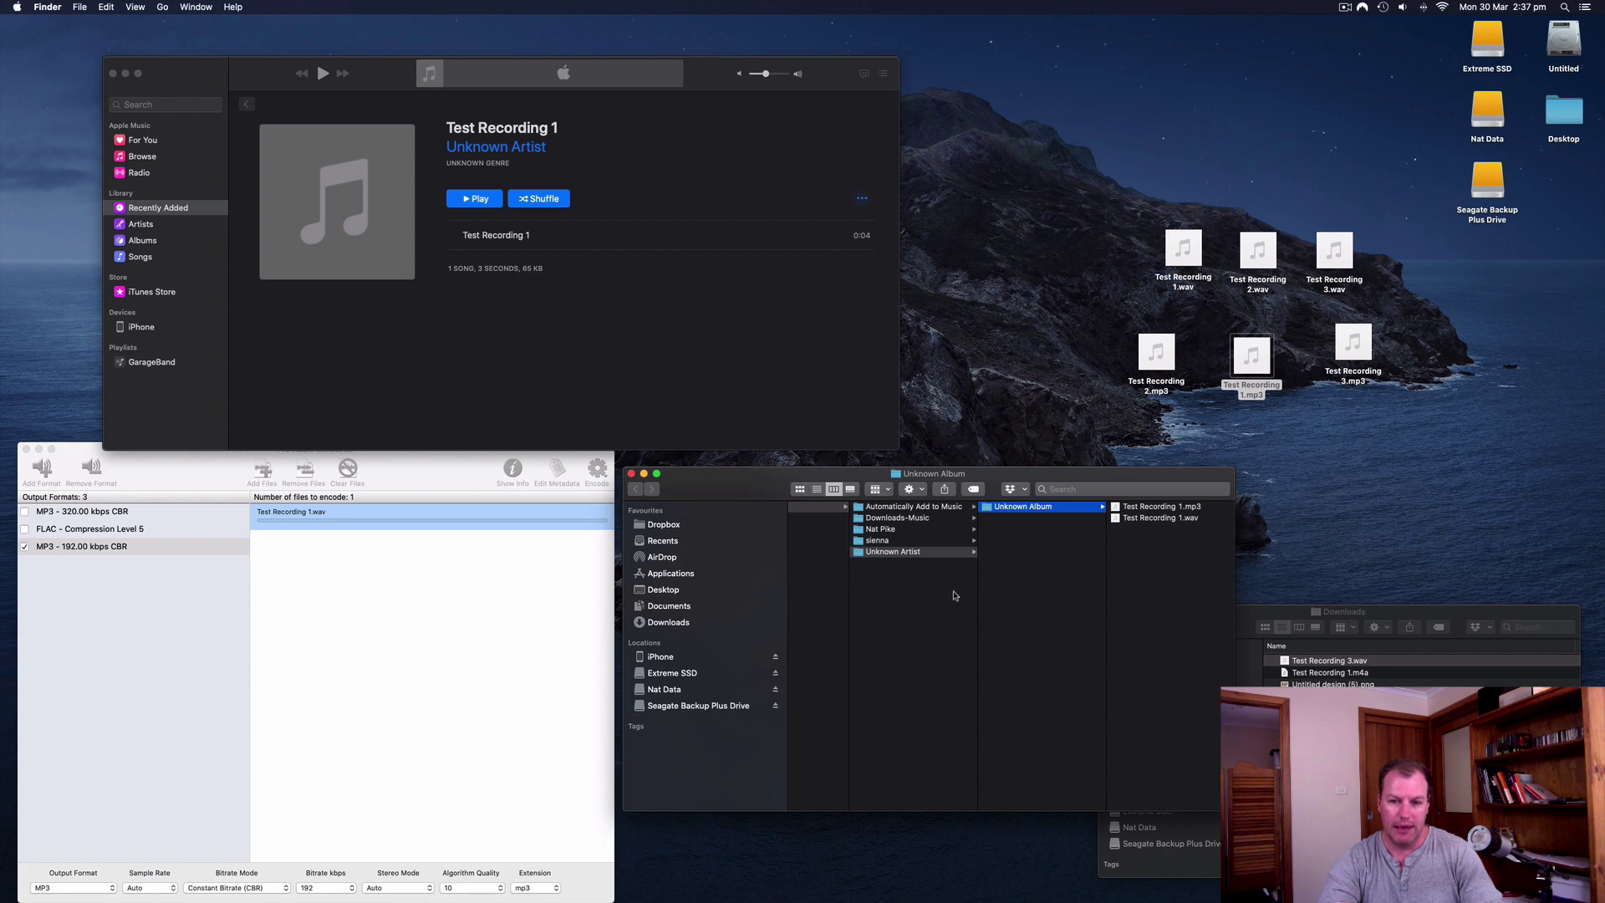
{"action": "scroll", "coordinate": [957, 593], "scroll_direction": "left", "scroll_amount": 5}
{"action": "scroll", "coordinate": [918, 570], "scroll_direction": "left", "scroll_amount": 3}
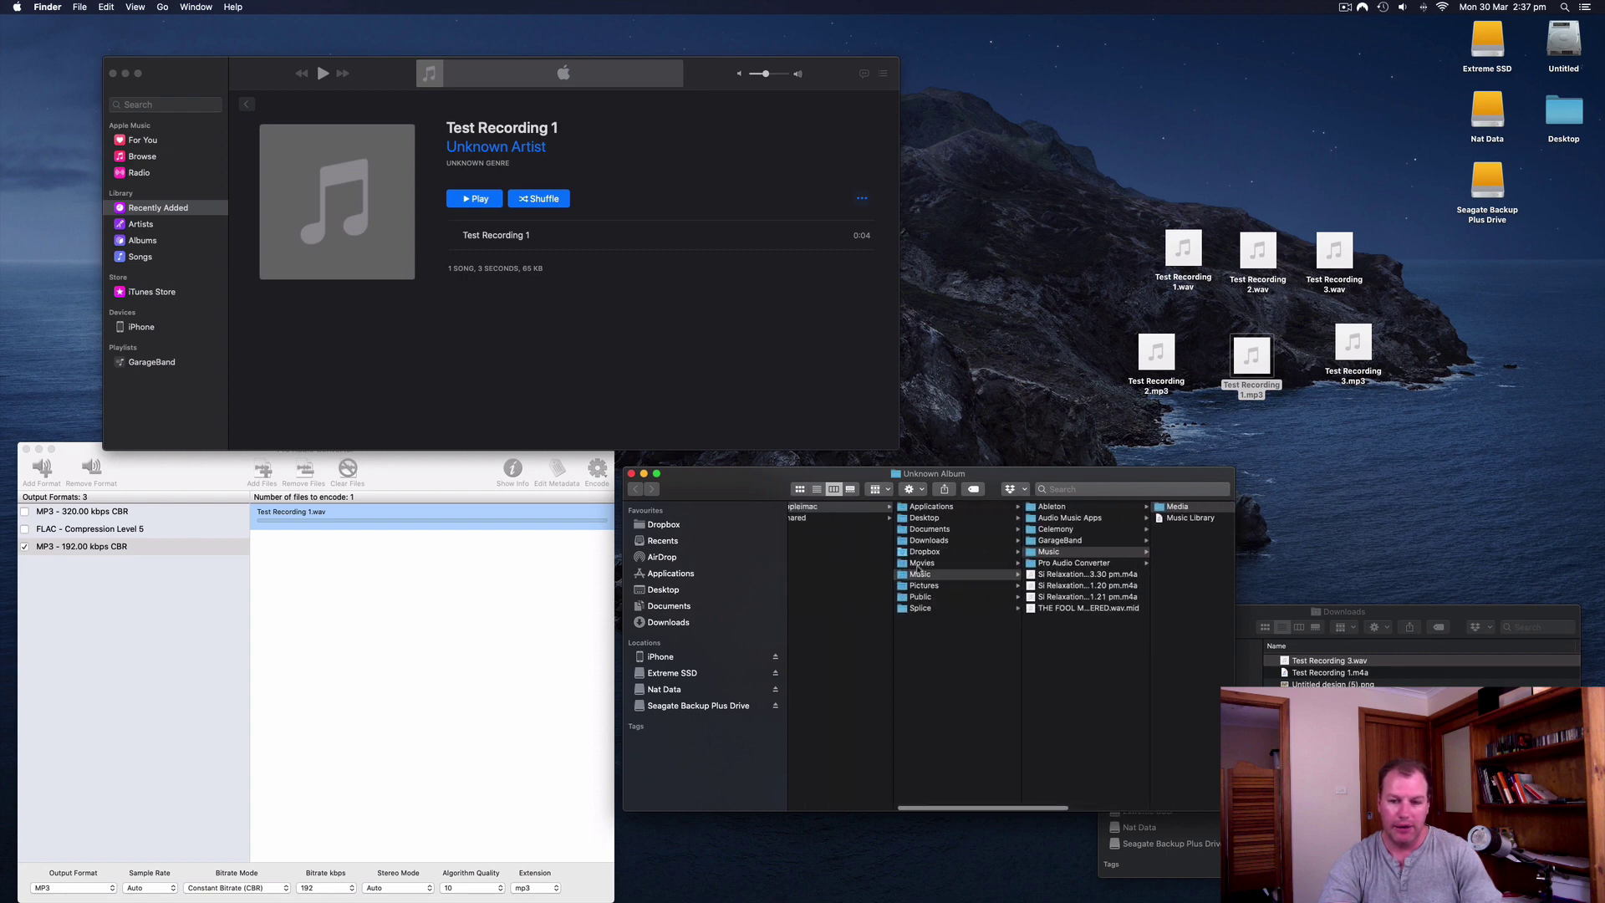
{"action": "scroll", "coordinate": [918, 570], "scroll_direction": "left", "scroll_amount": 4}
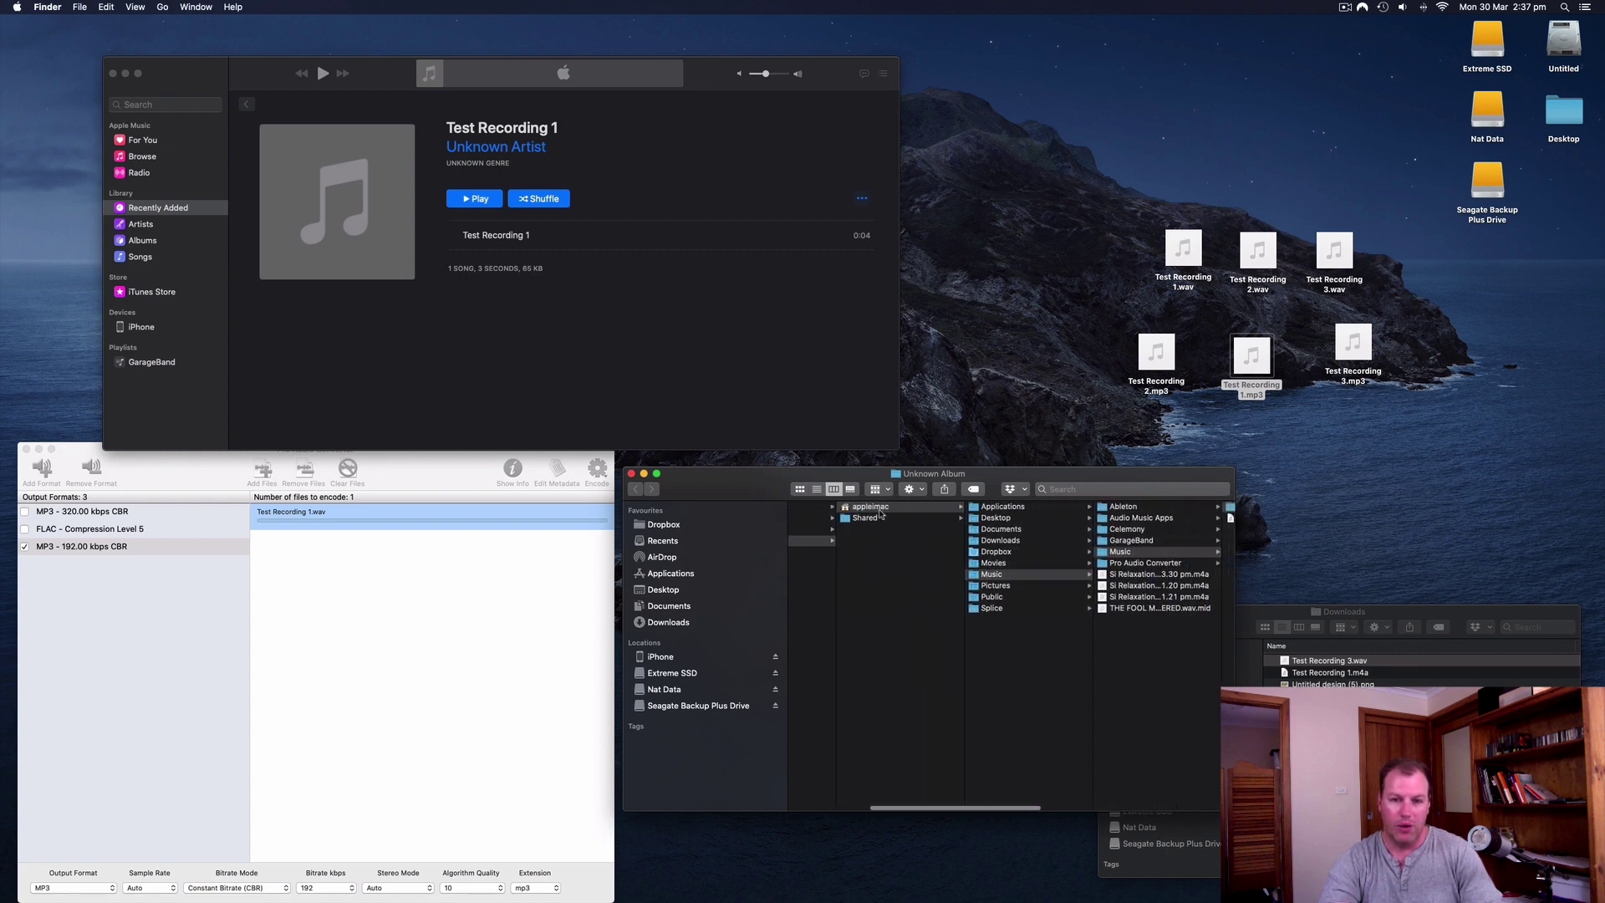
{"action": "scroll", "coordinate": [876, 565], "scroll_direction": "right", "scroll_amount": 3}
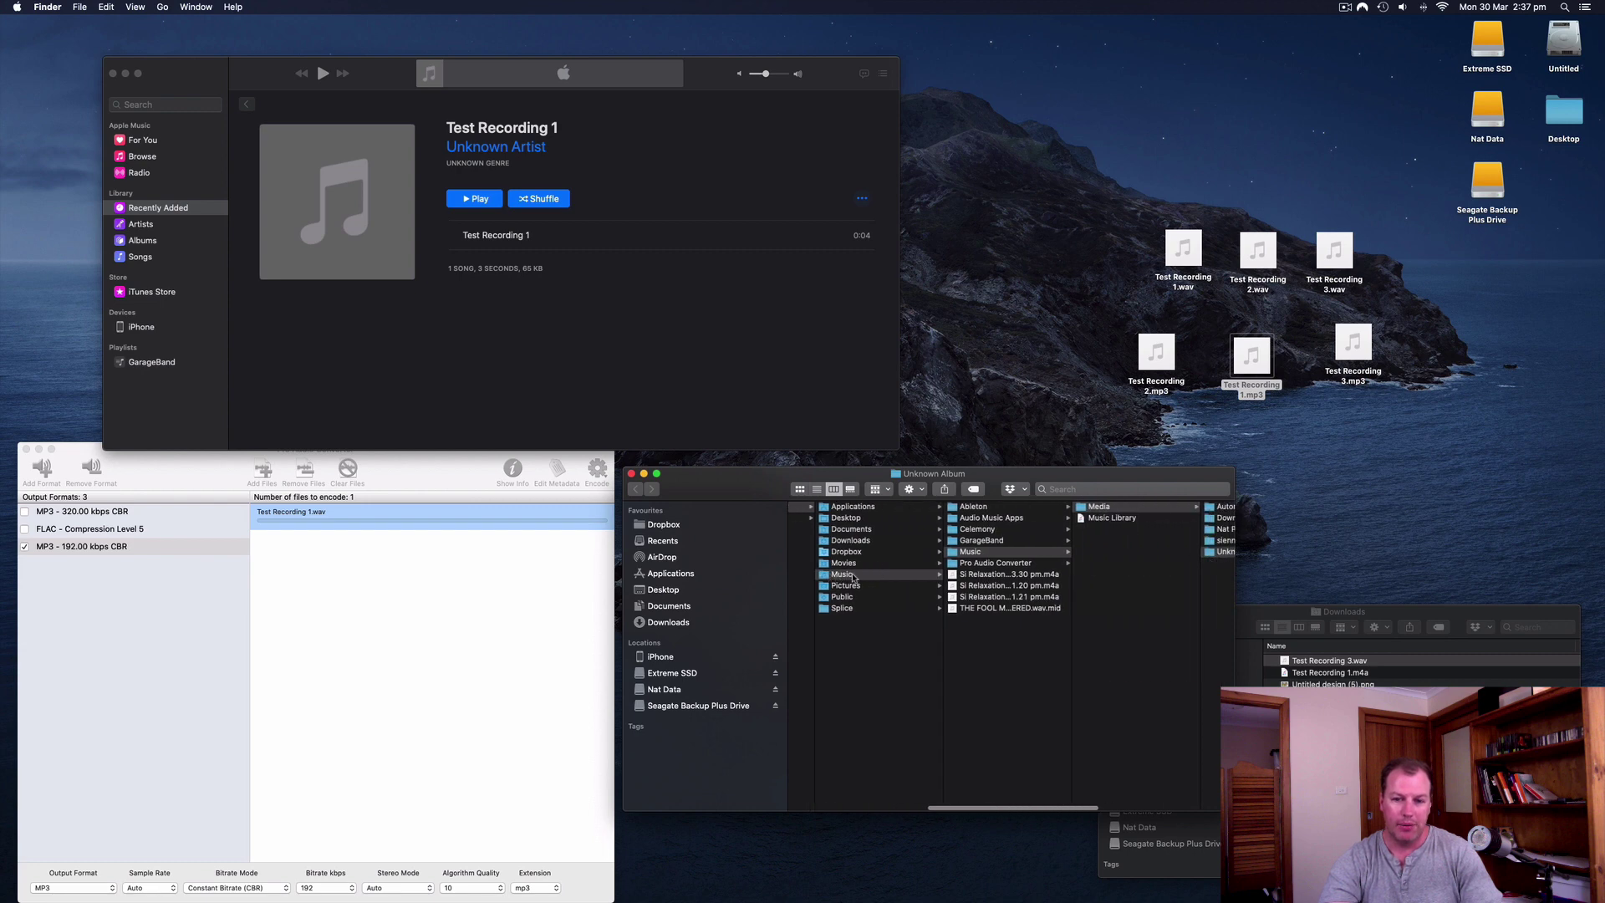
{"action": "scroll", "coordinate": [853, 577], "scroll_direction": "right", "scroll_amount": 4}
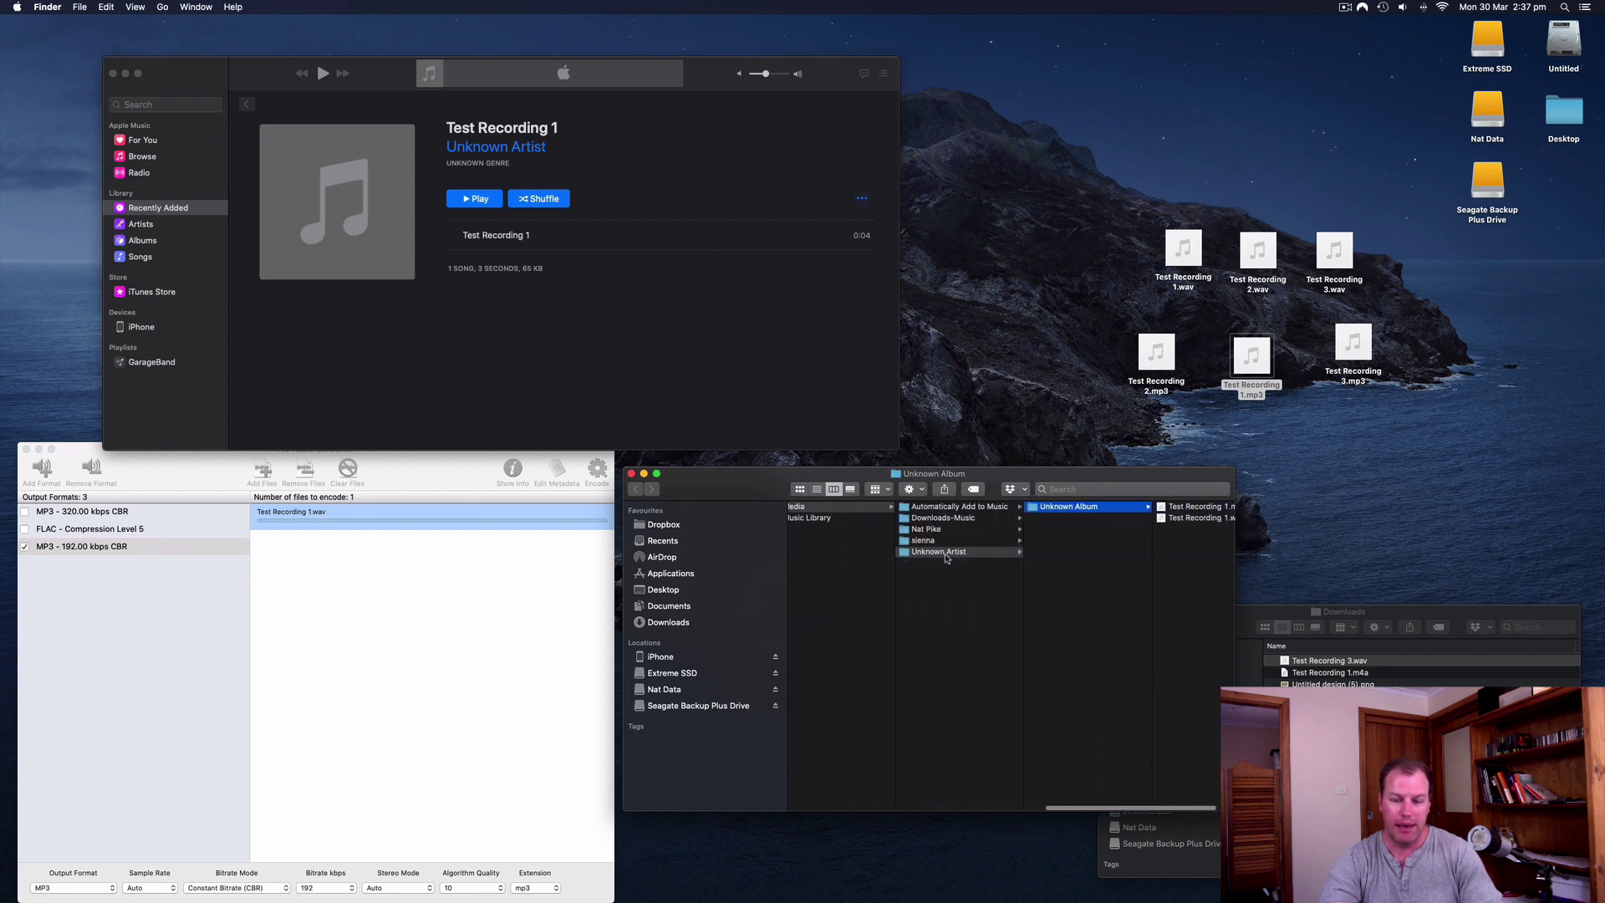
{"action": "scroll", "coordinate": [949, 559], "scroll_direction": "right", "scroll_amount": 2}
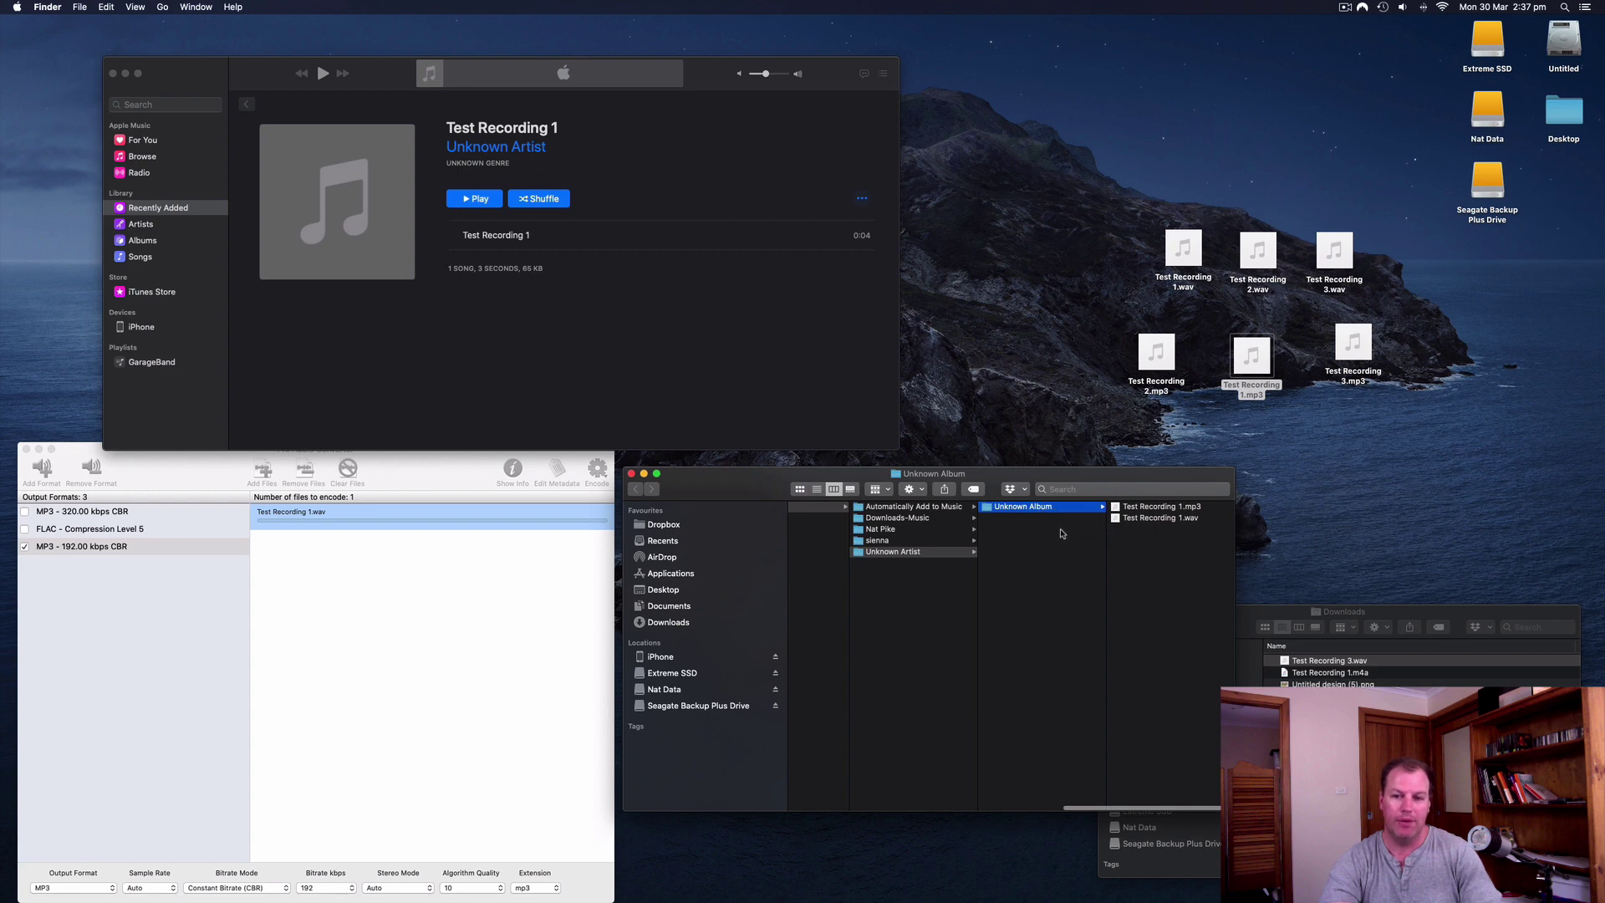
{"action": "left_click", "coordinate": [817, 489]}
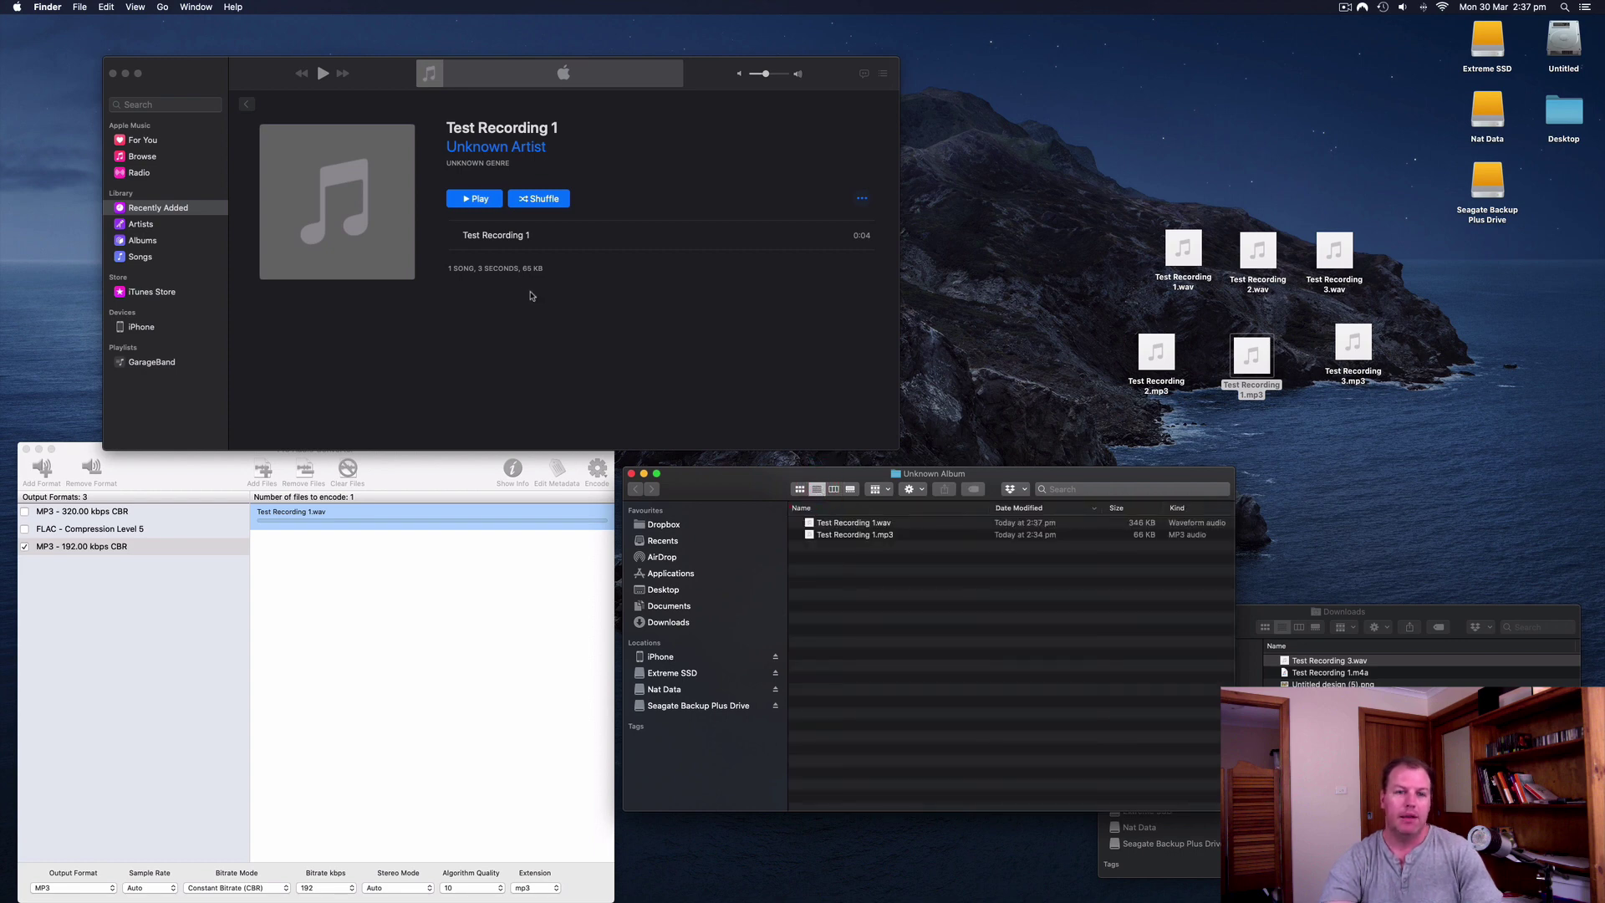
{"action": "left_click", "coordinate": [865, 523]}
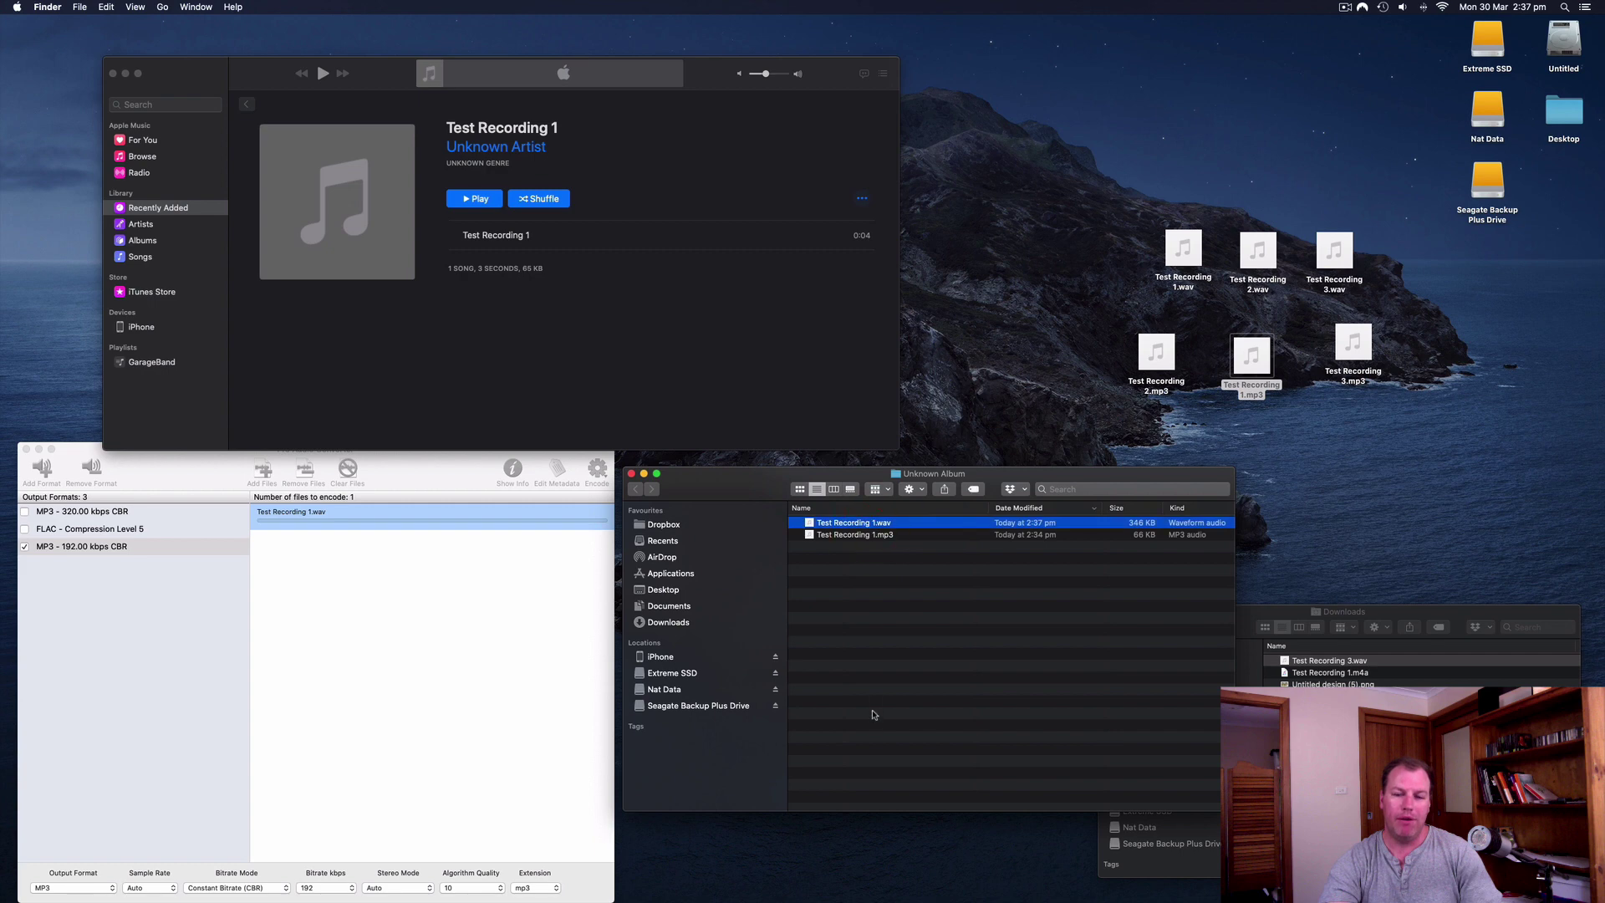